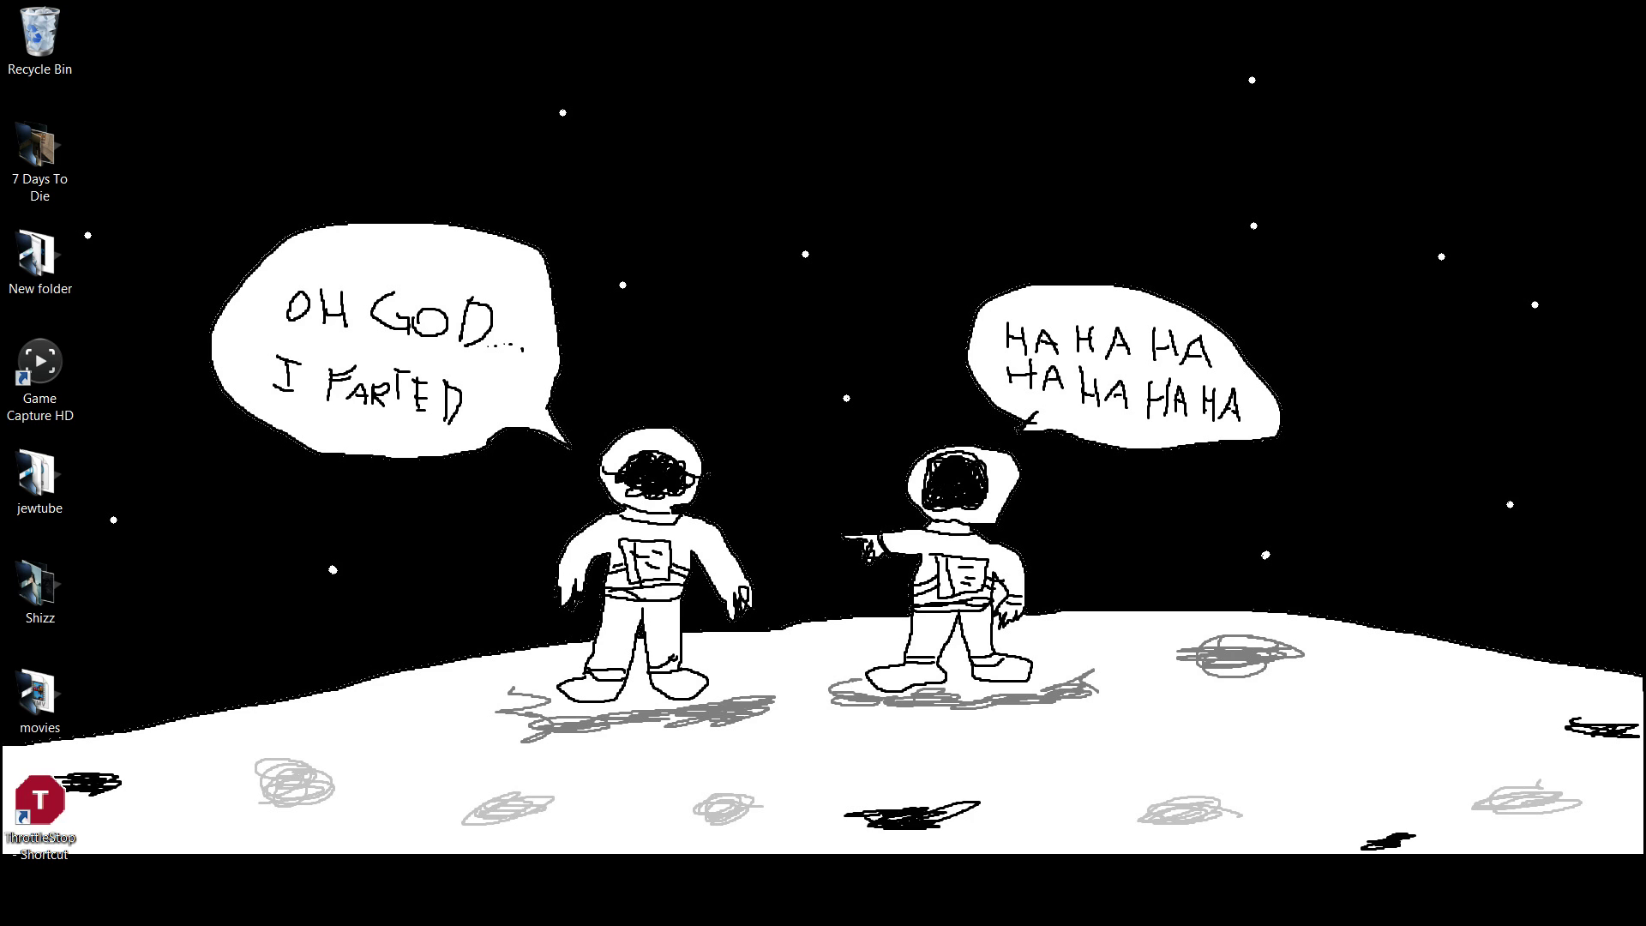
# Step: Return to the 7 Days To Die window, close the crafting screen and open the F1 console
pyautogui.click(375, 897)
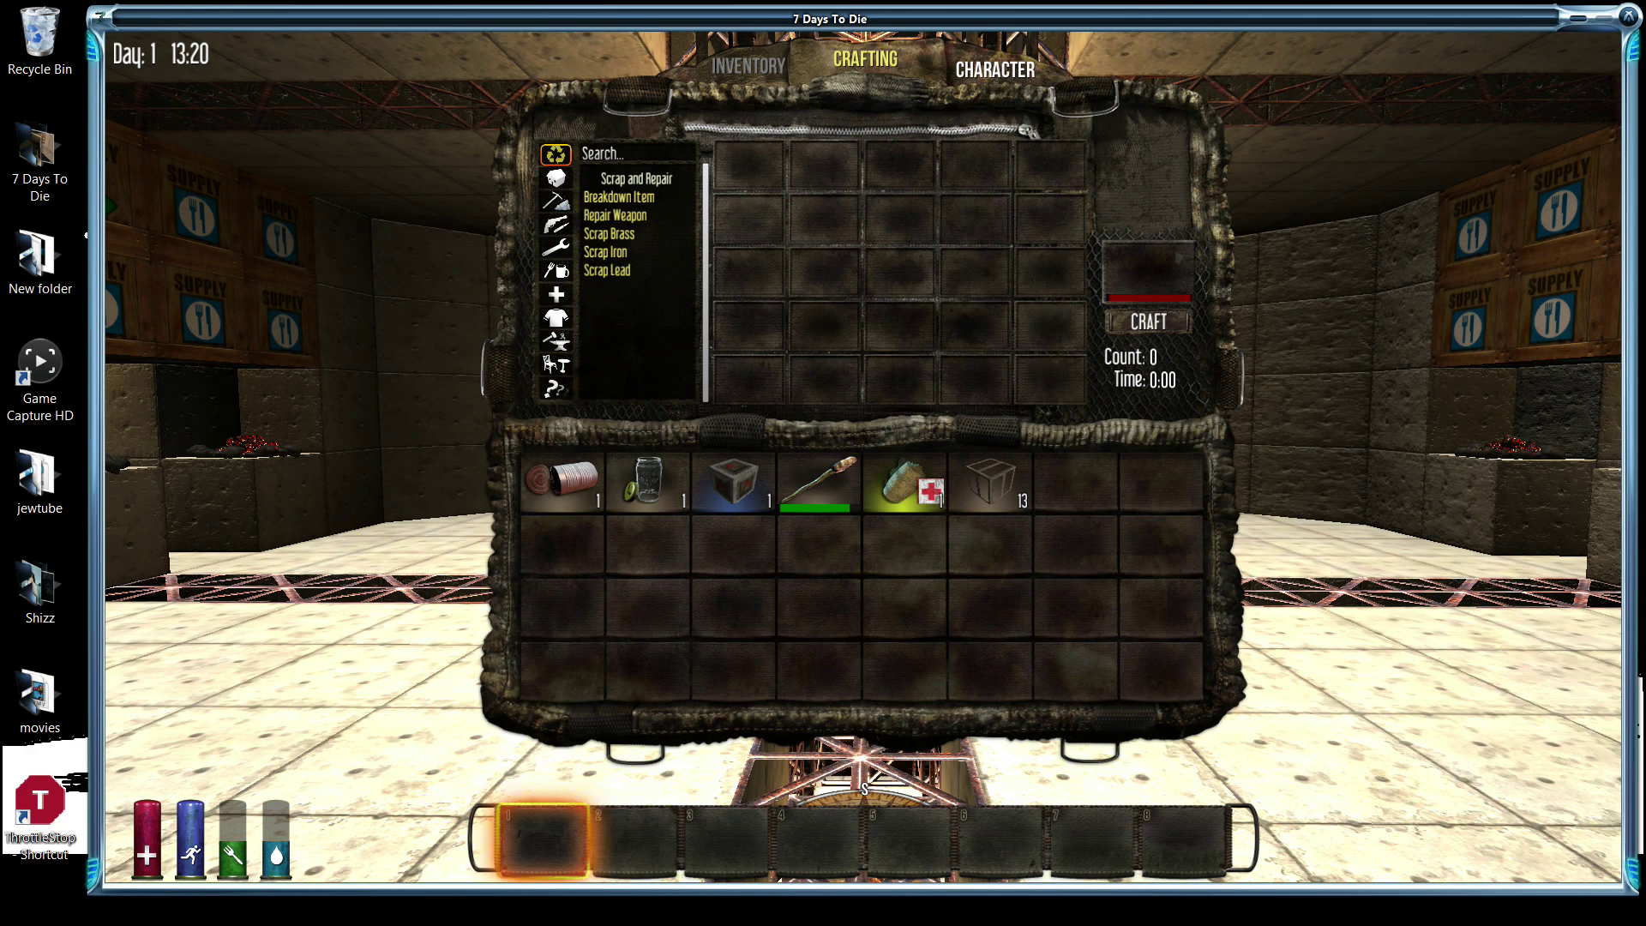
pyautogui.hotkey('alt', 'Tab')
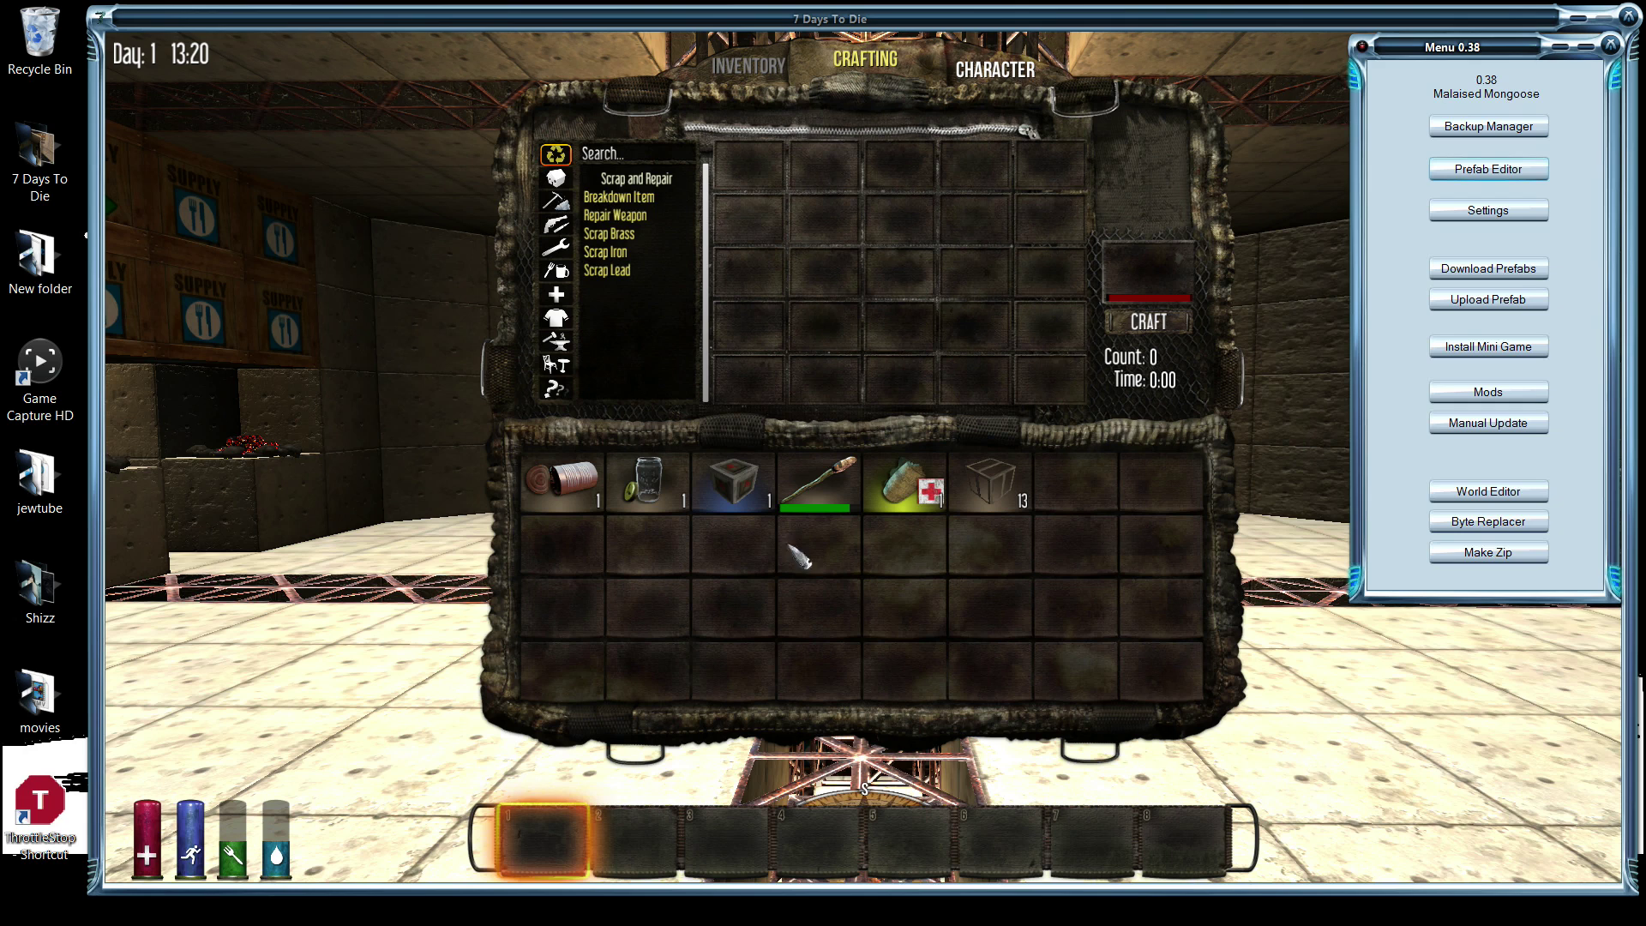
pyautogui.click(1509, 171)
pyautogui.click(1259, 310)
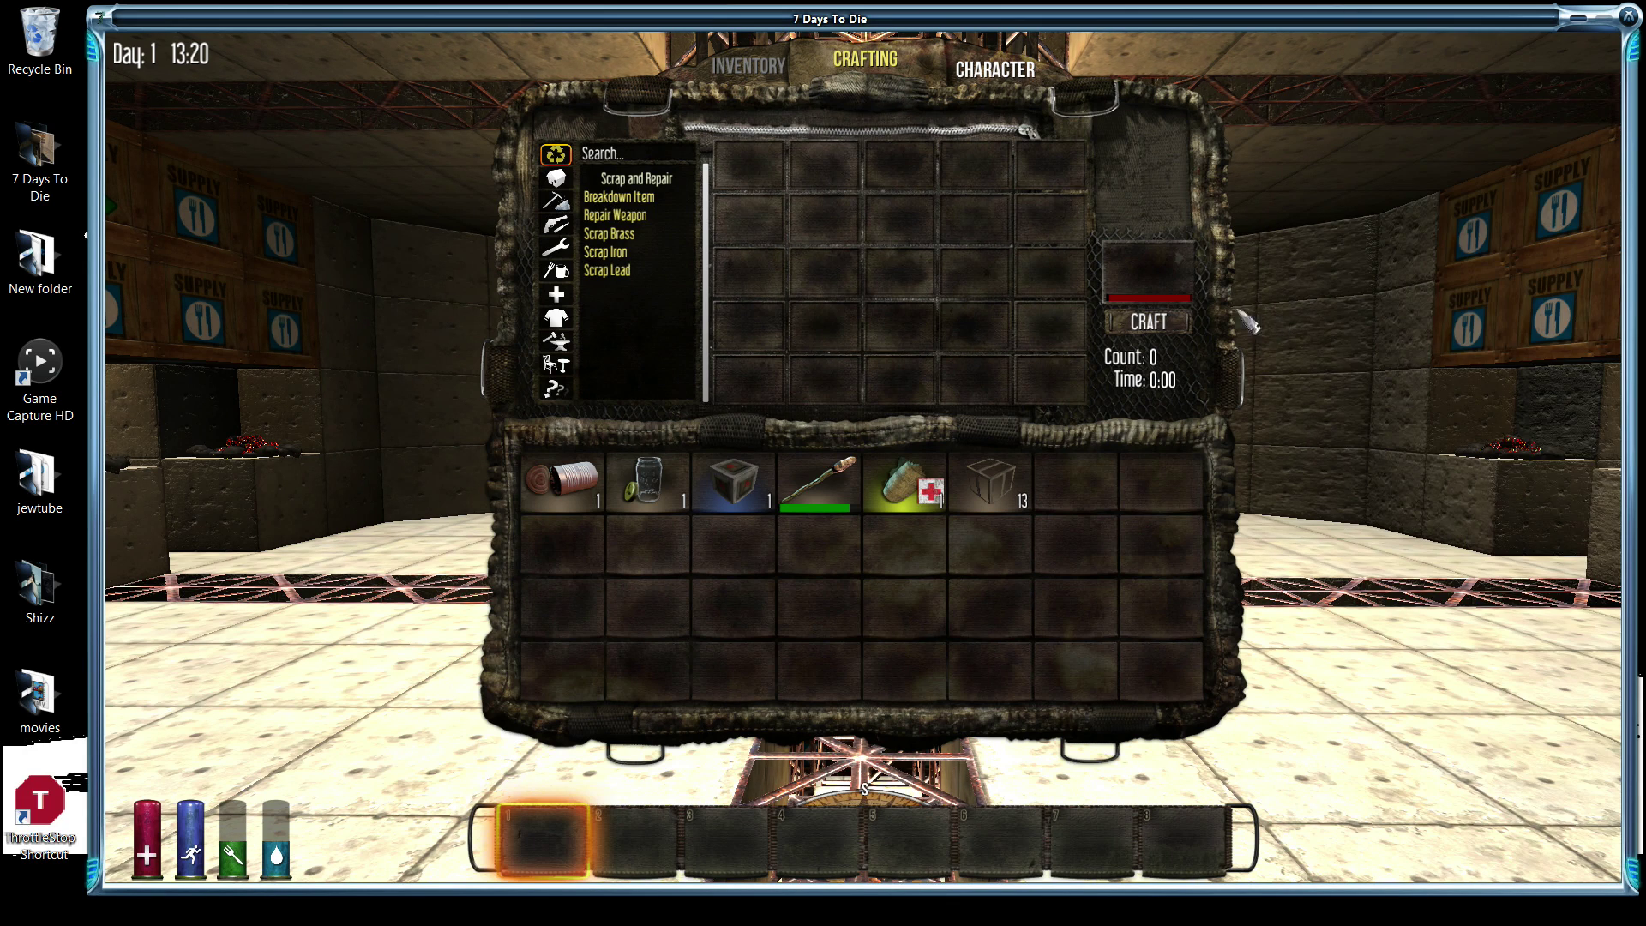
pyautogui.press('Escape')
pyautogui.press('F1')
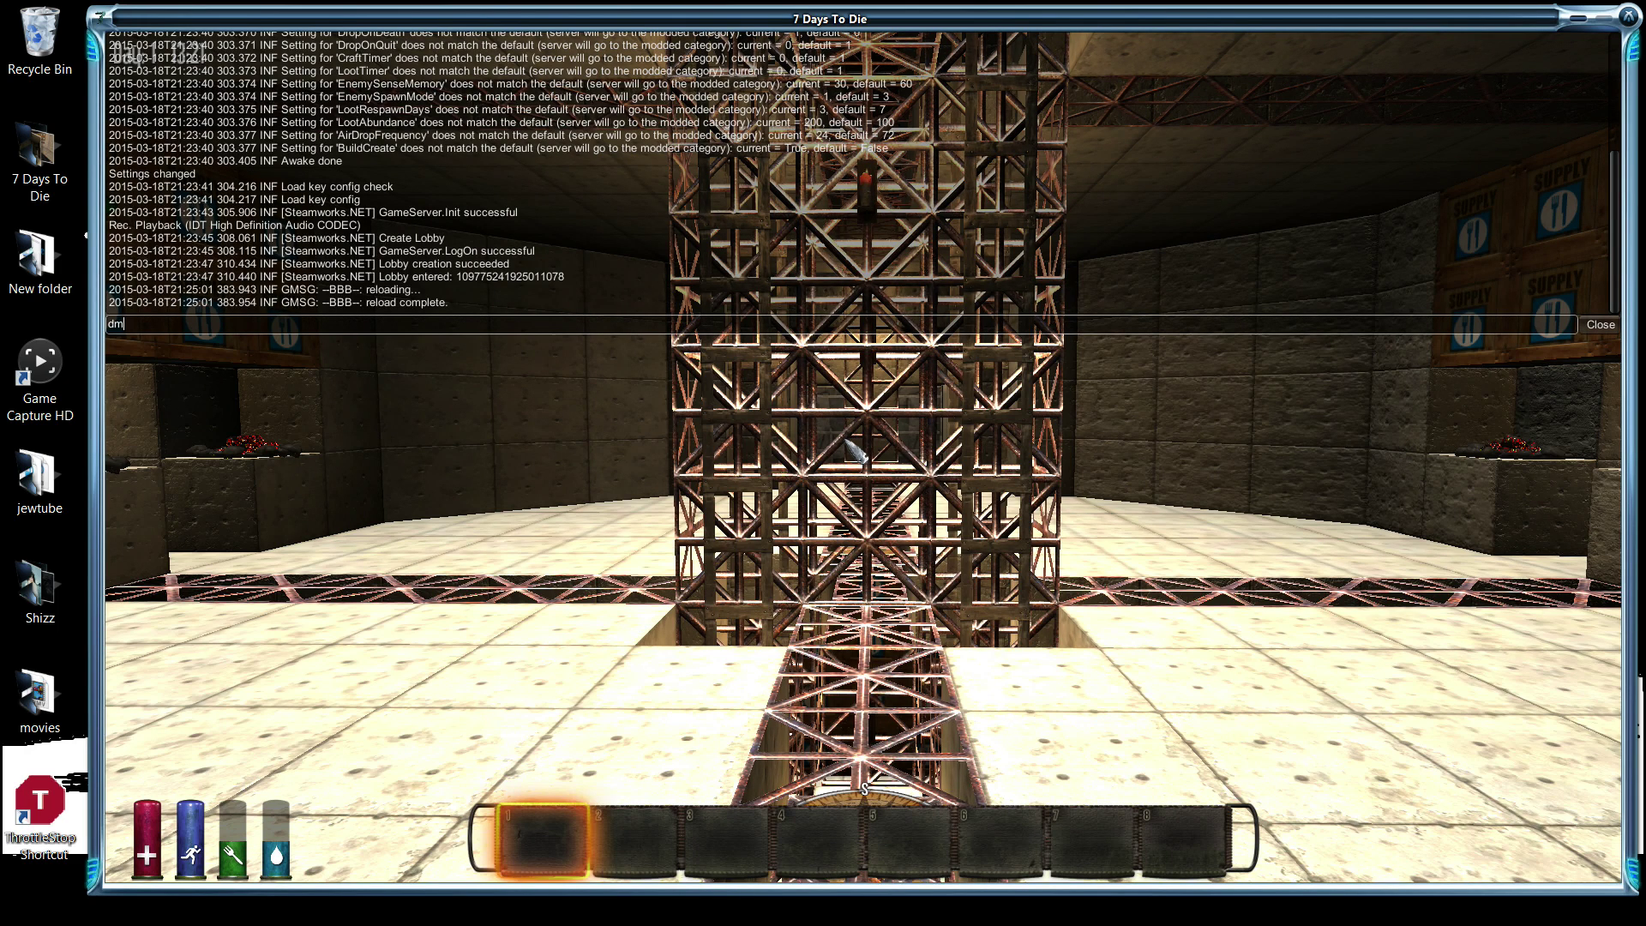
# Step: Run the 'dm' console command for debug mode, then exit to the crafting screen
pyautogui.write('dm')
pyautogui.press('Return')
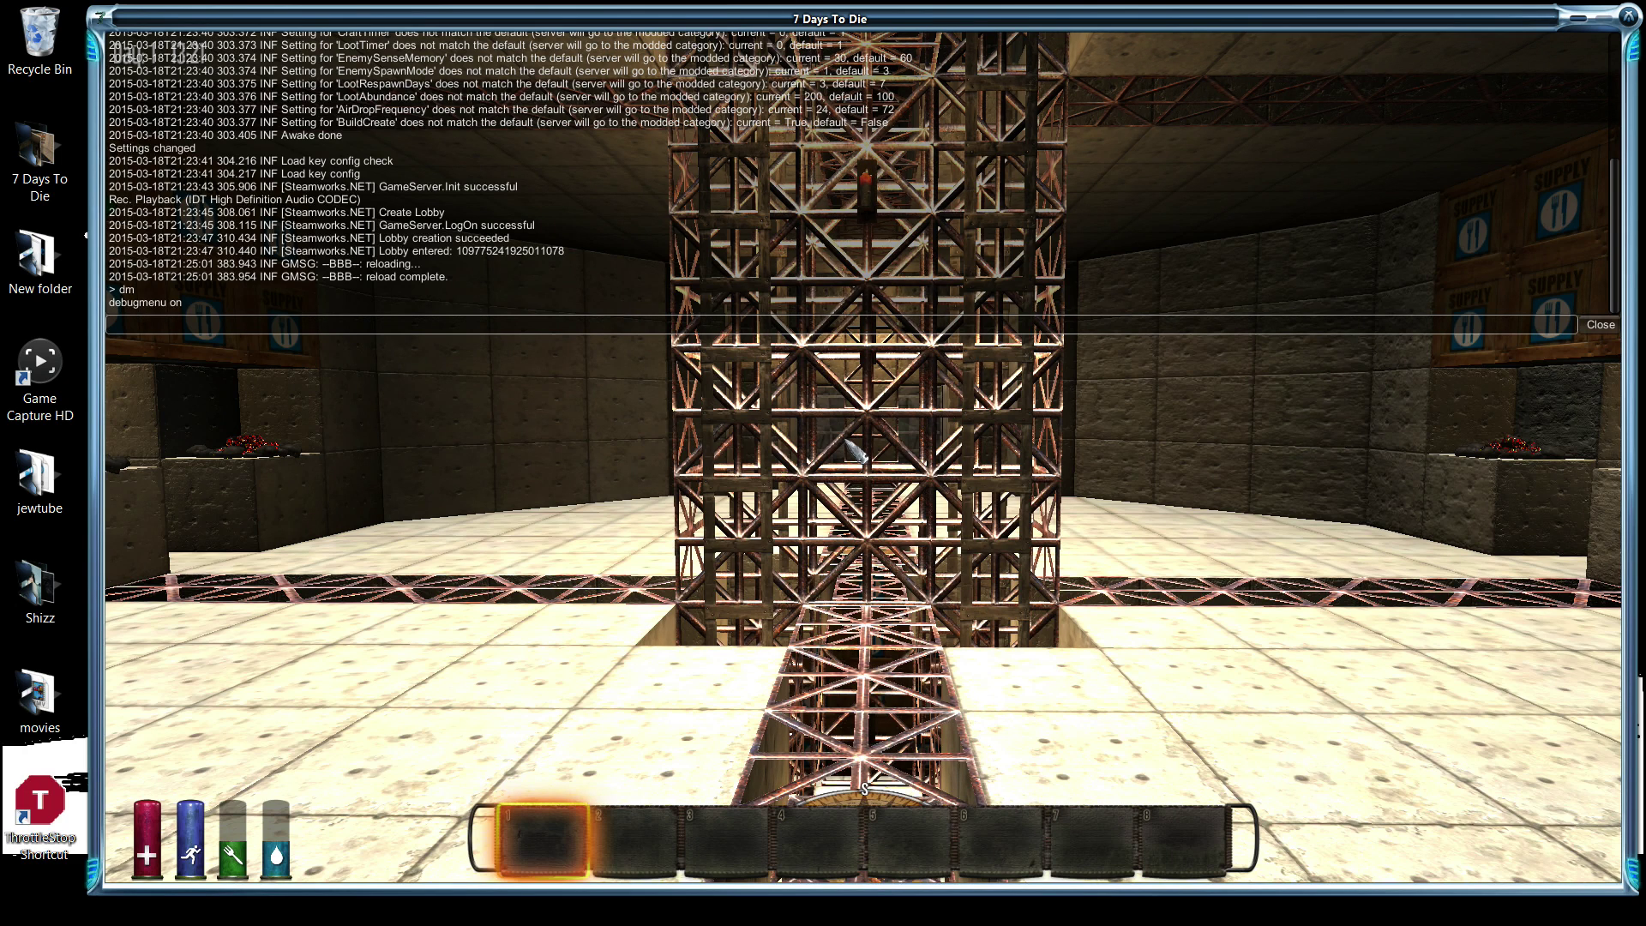
pyautogui.press('Escape')
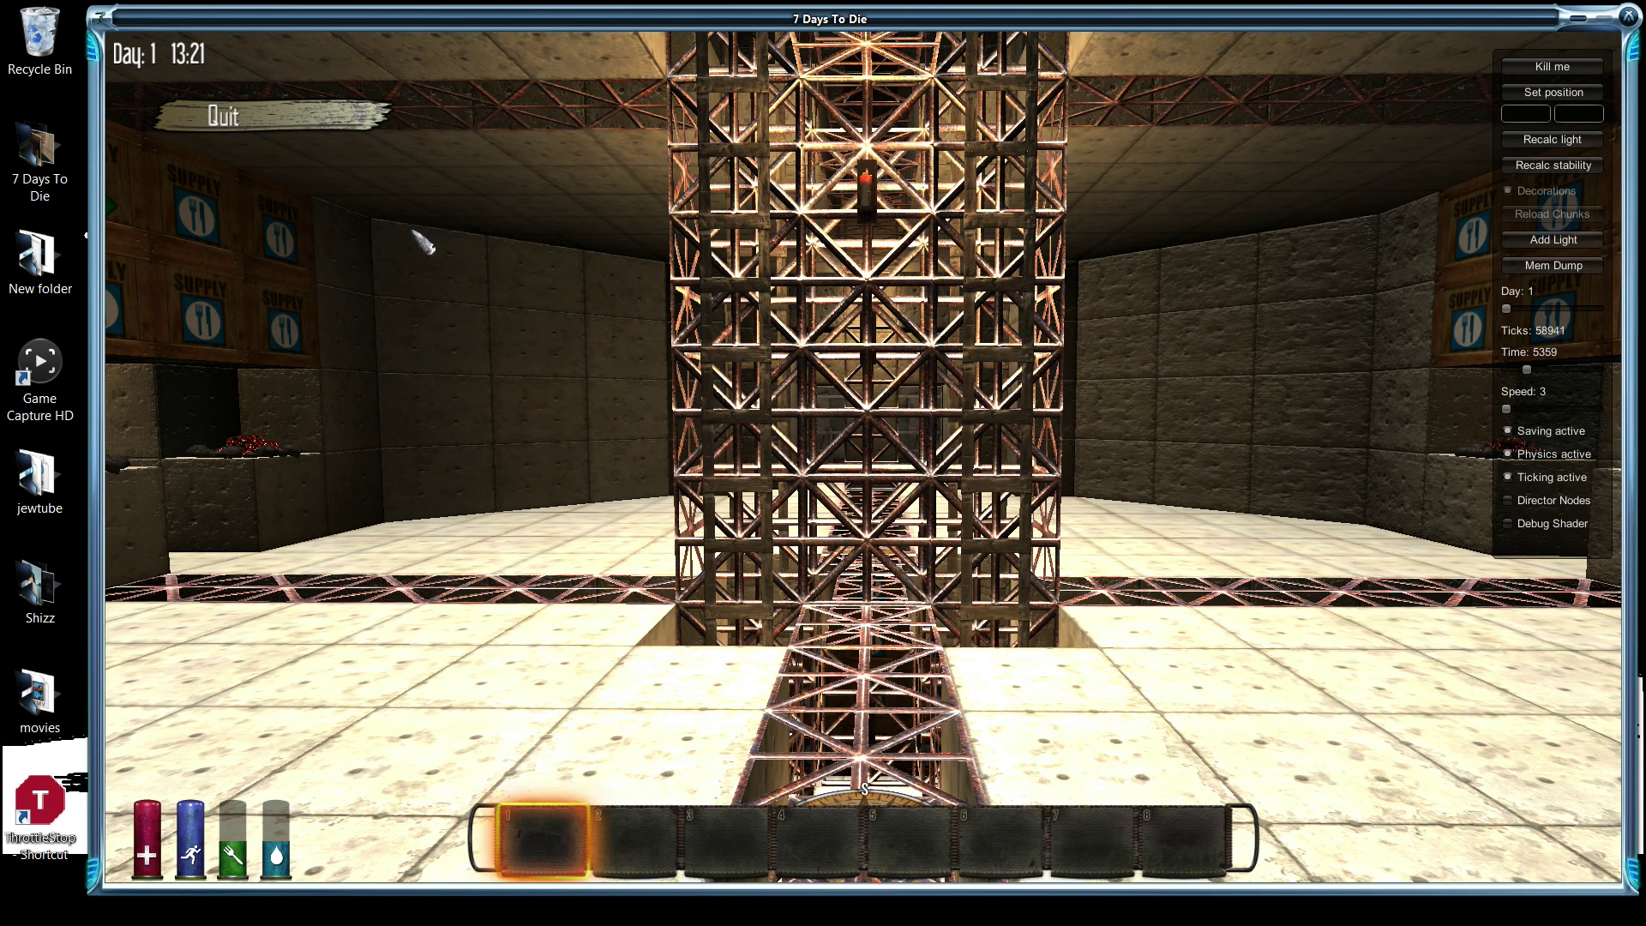
pyautogui.press('Escape')
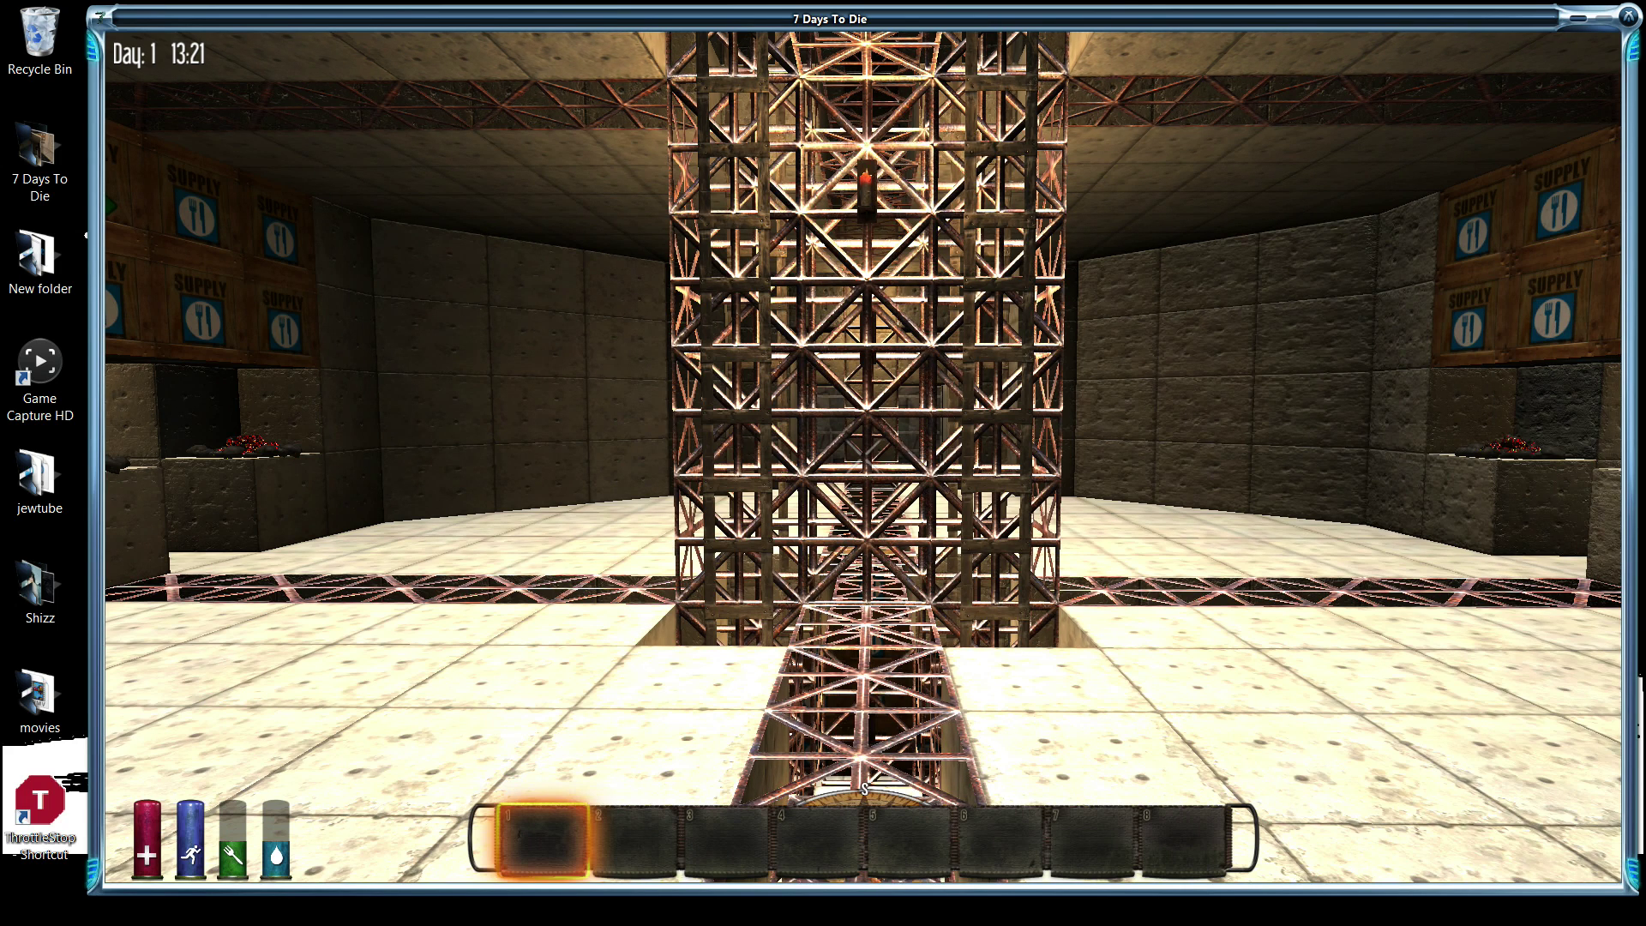
pyautogui.press('Tab')
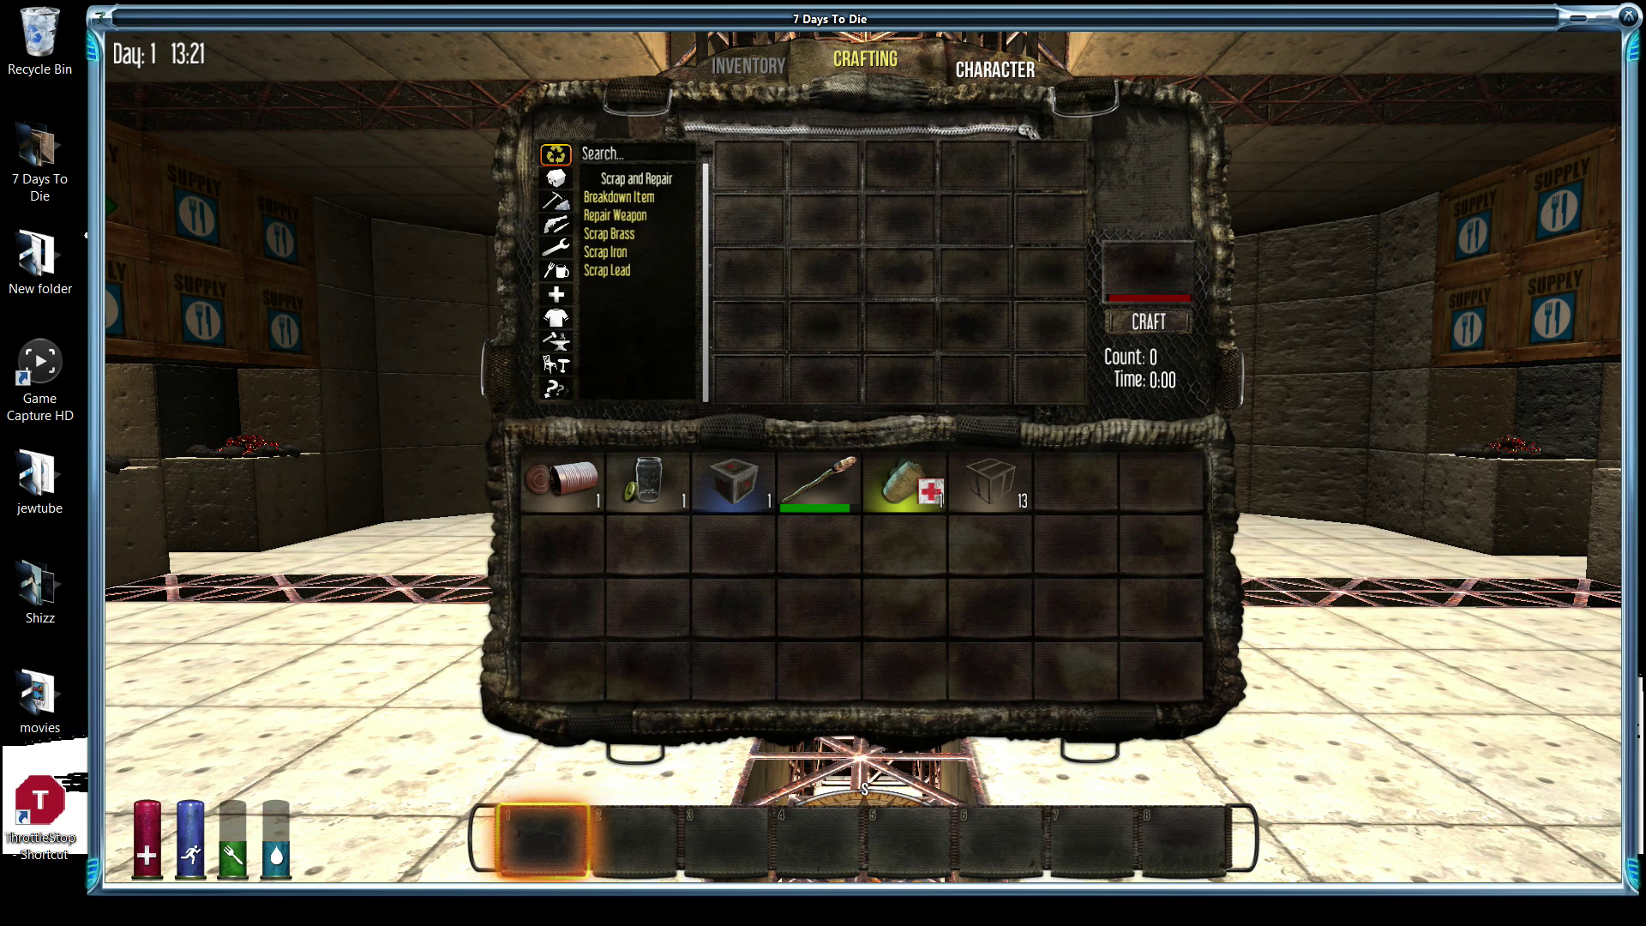
# Step: In the Backup Manager, save the Random Gen editor save's admin player (claim size 121), then close it
pyautogui.hotkey('alt', 'Tab')
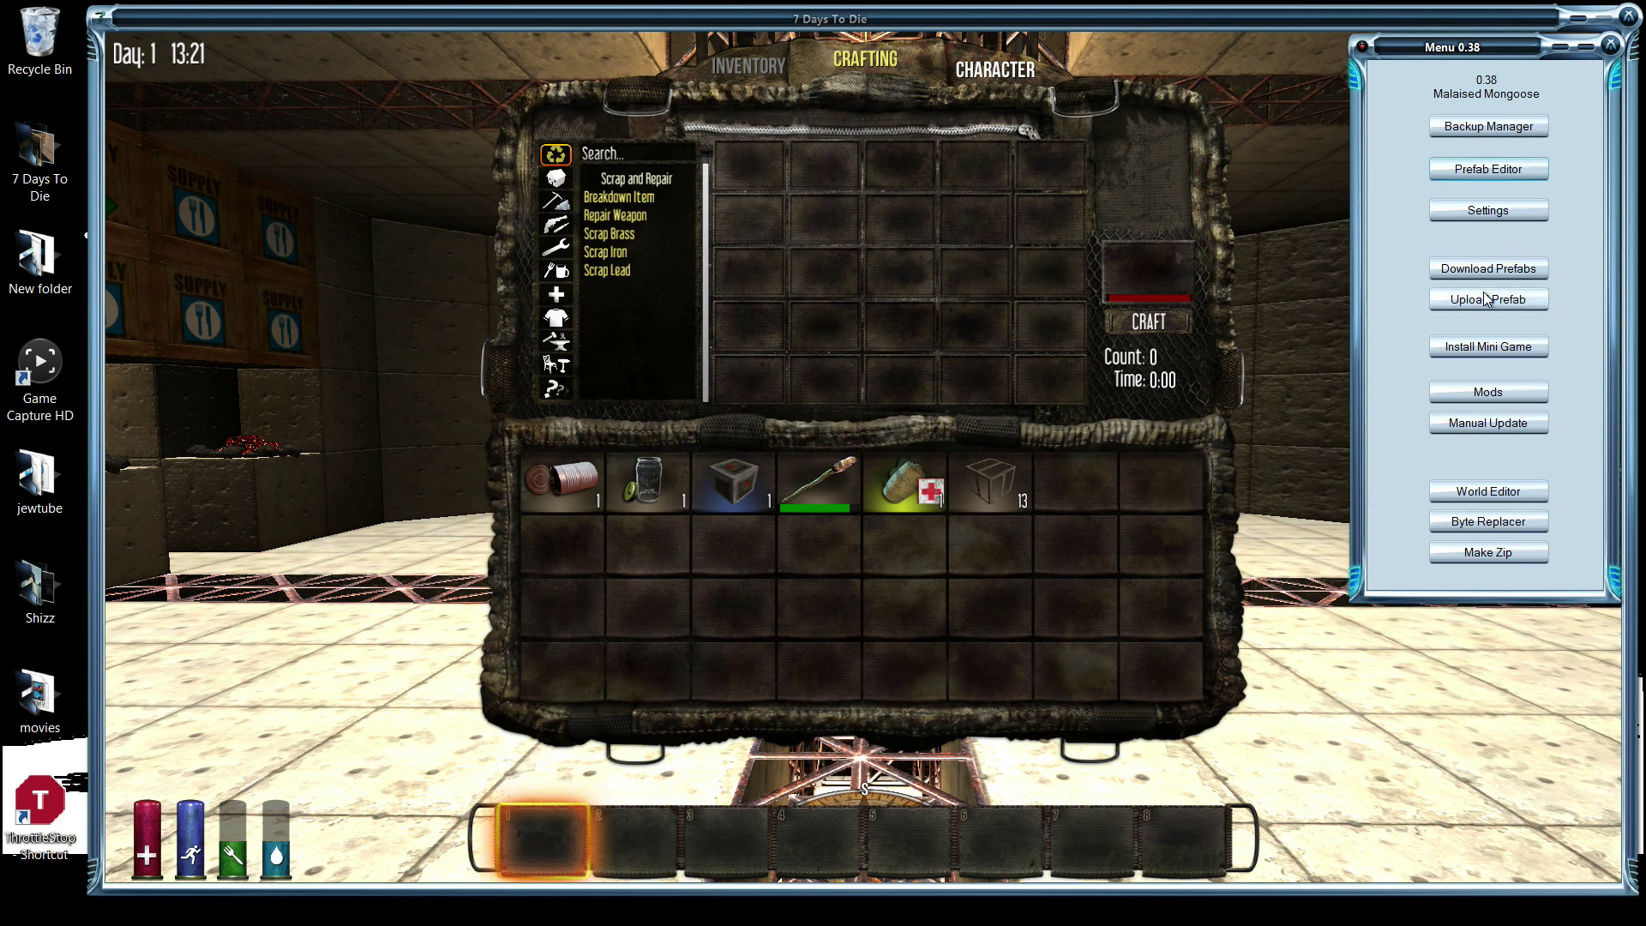
pyautogui.click(1515, 133)
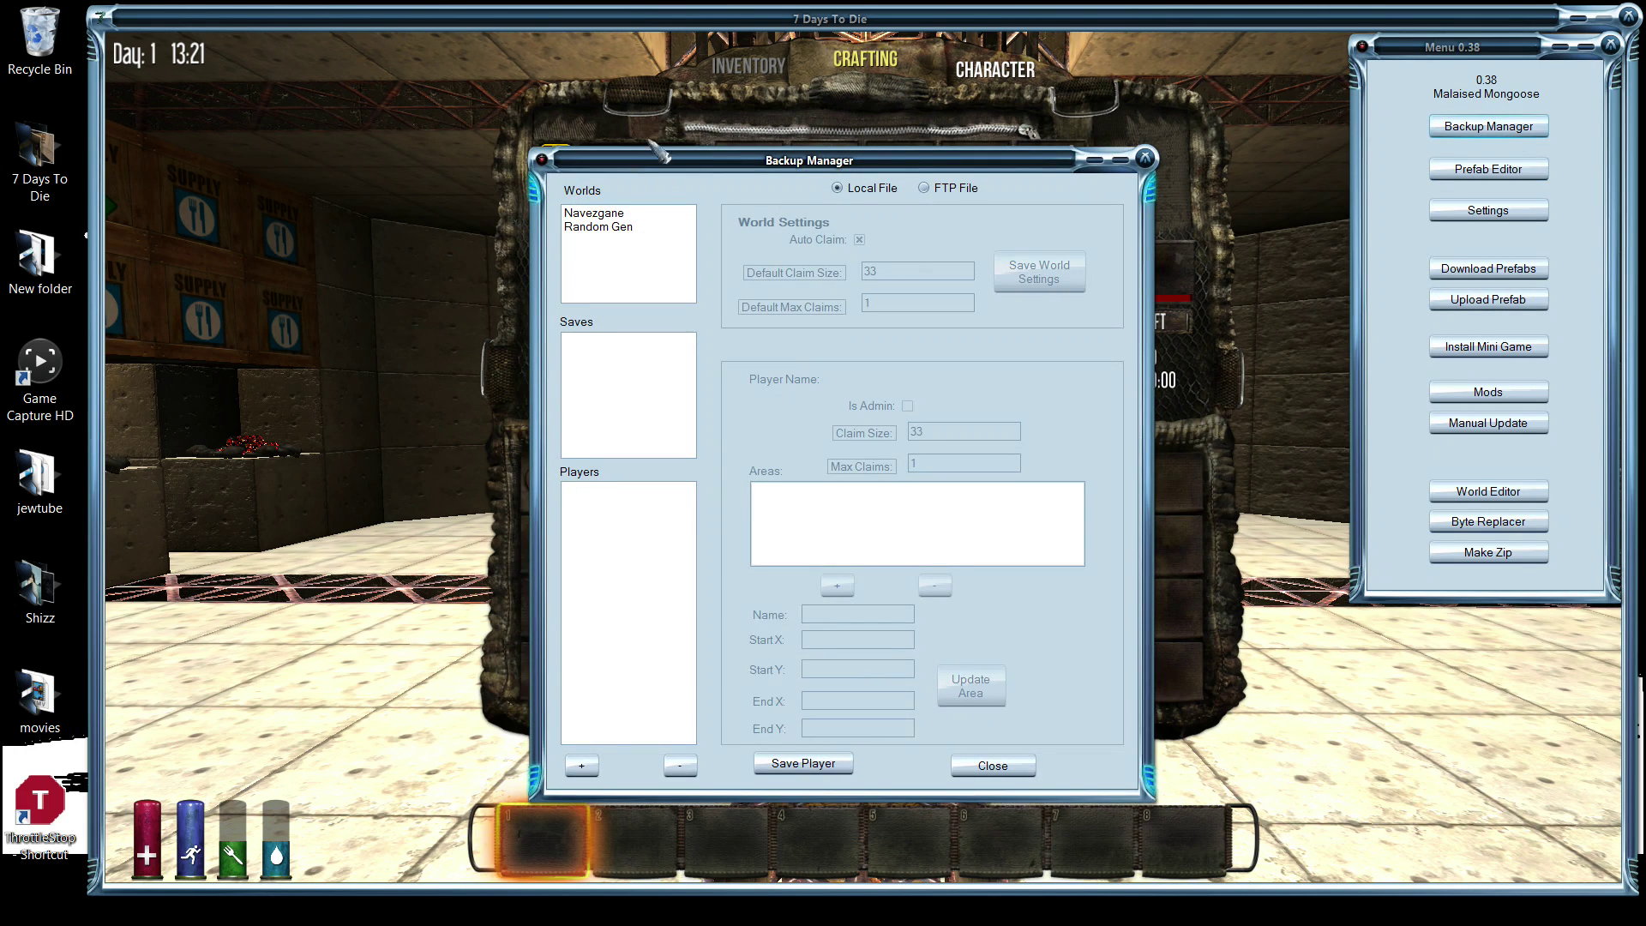
pyautogui.click(602, 228)
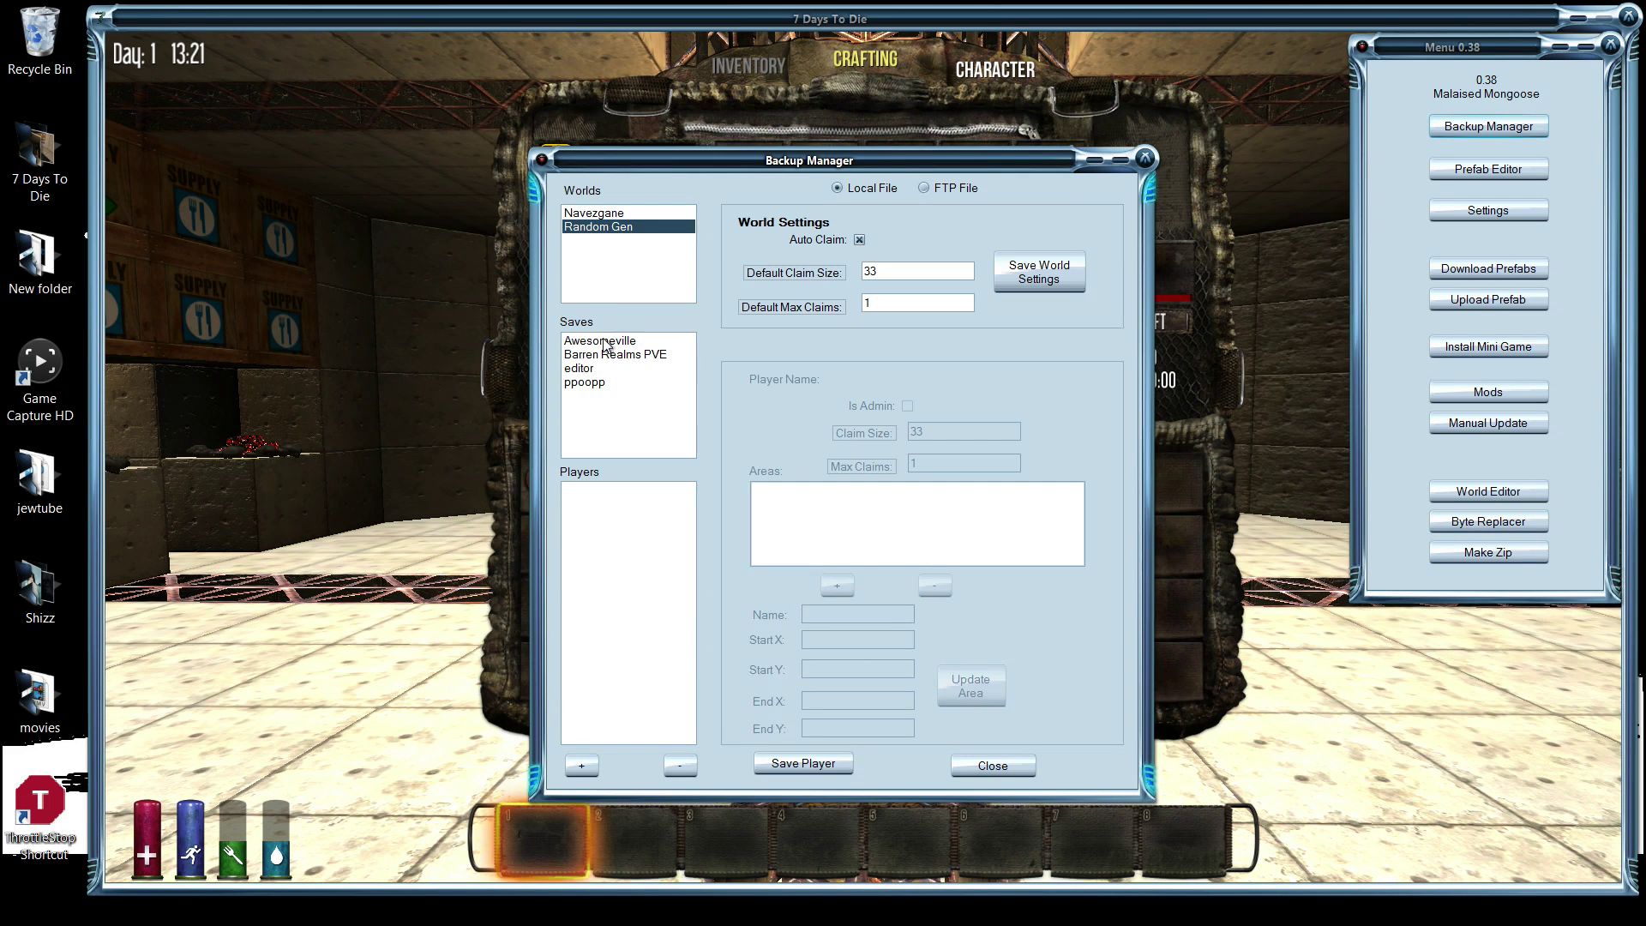
pyautogui.click(592, 370)
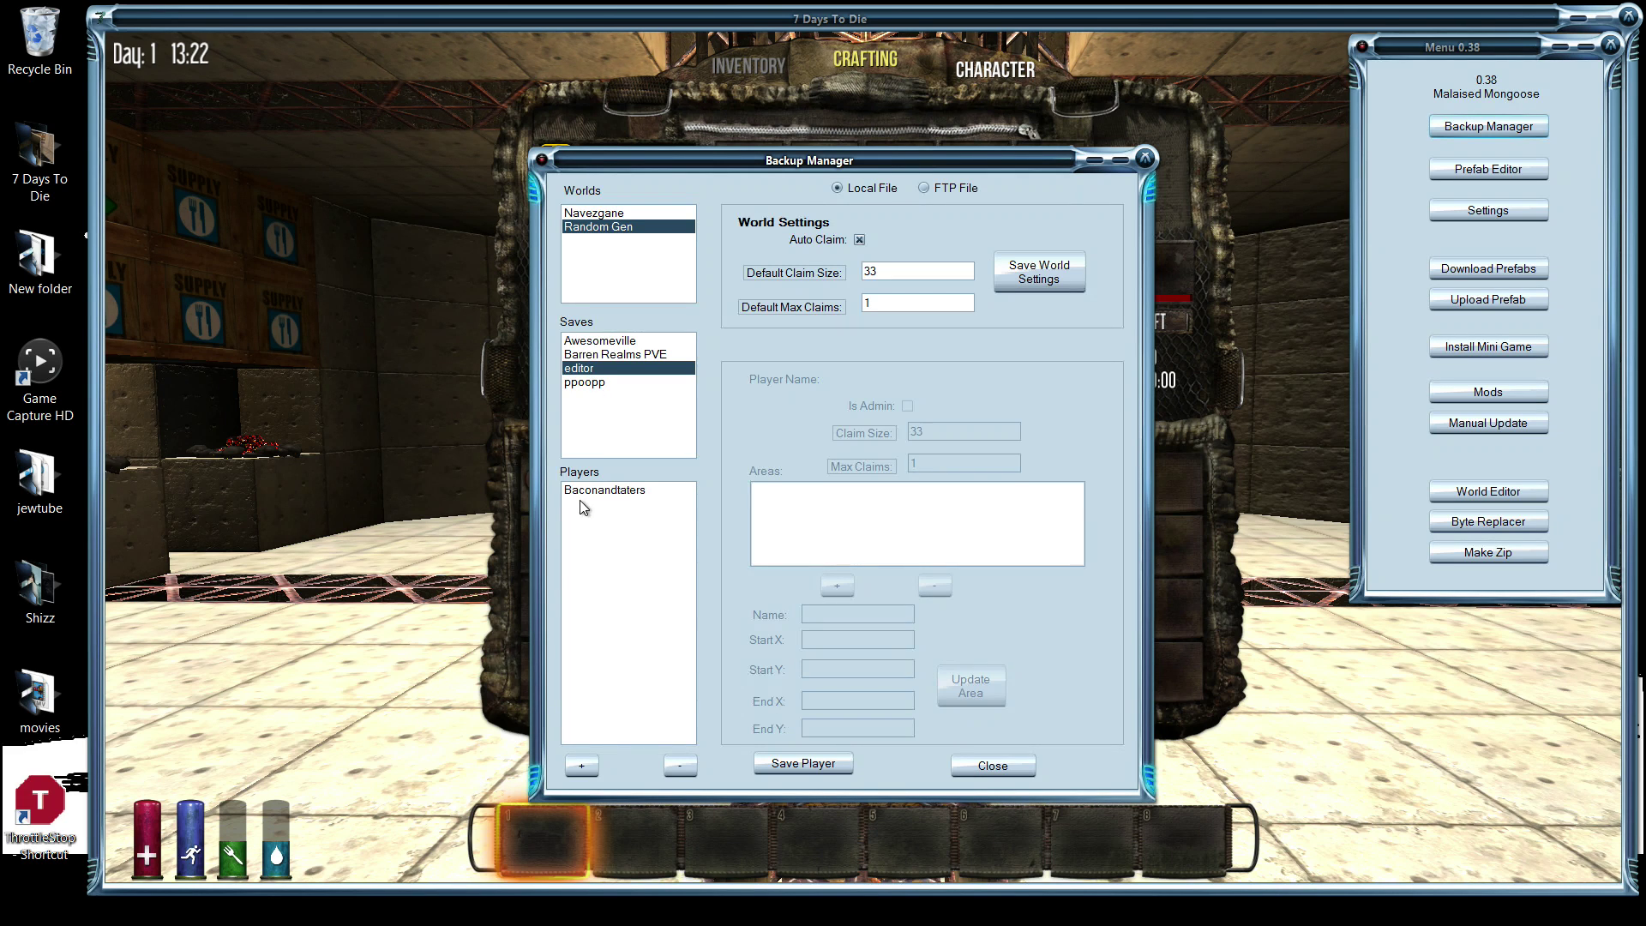
pyautogui.click(588, 492)
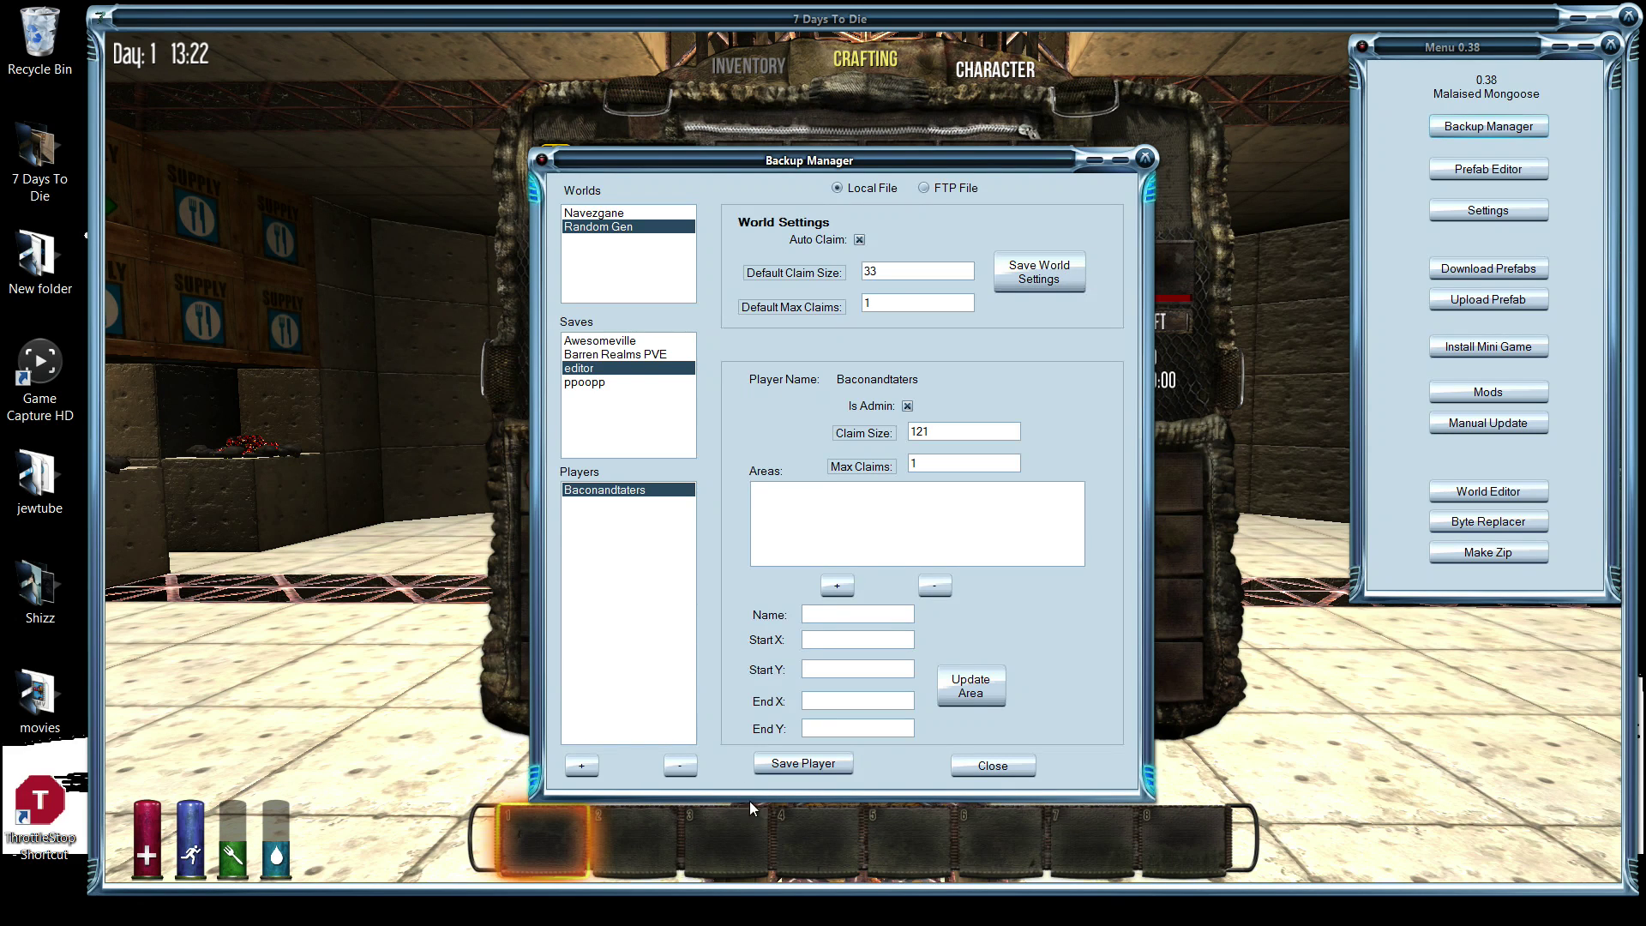
pyautogui.click(801, 762)
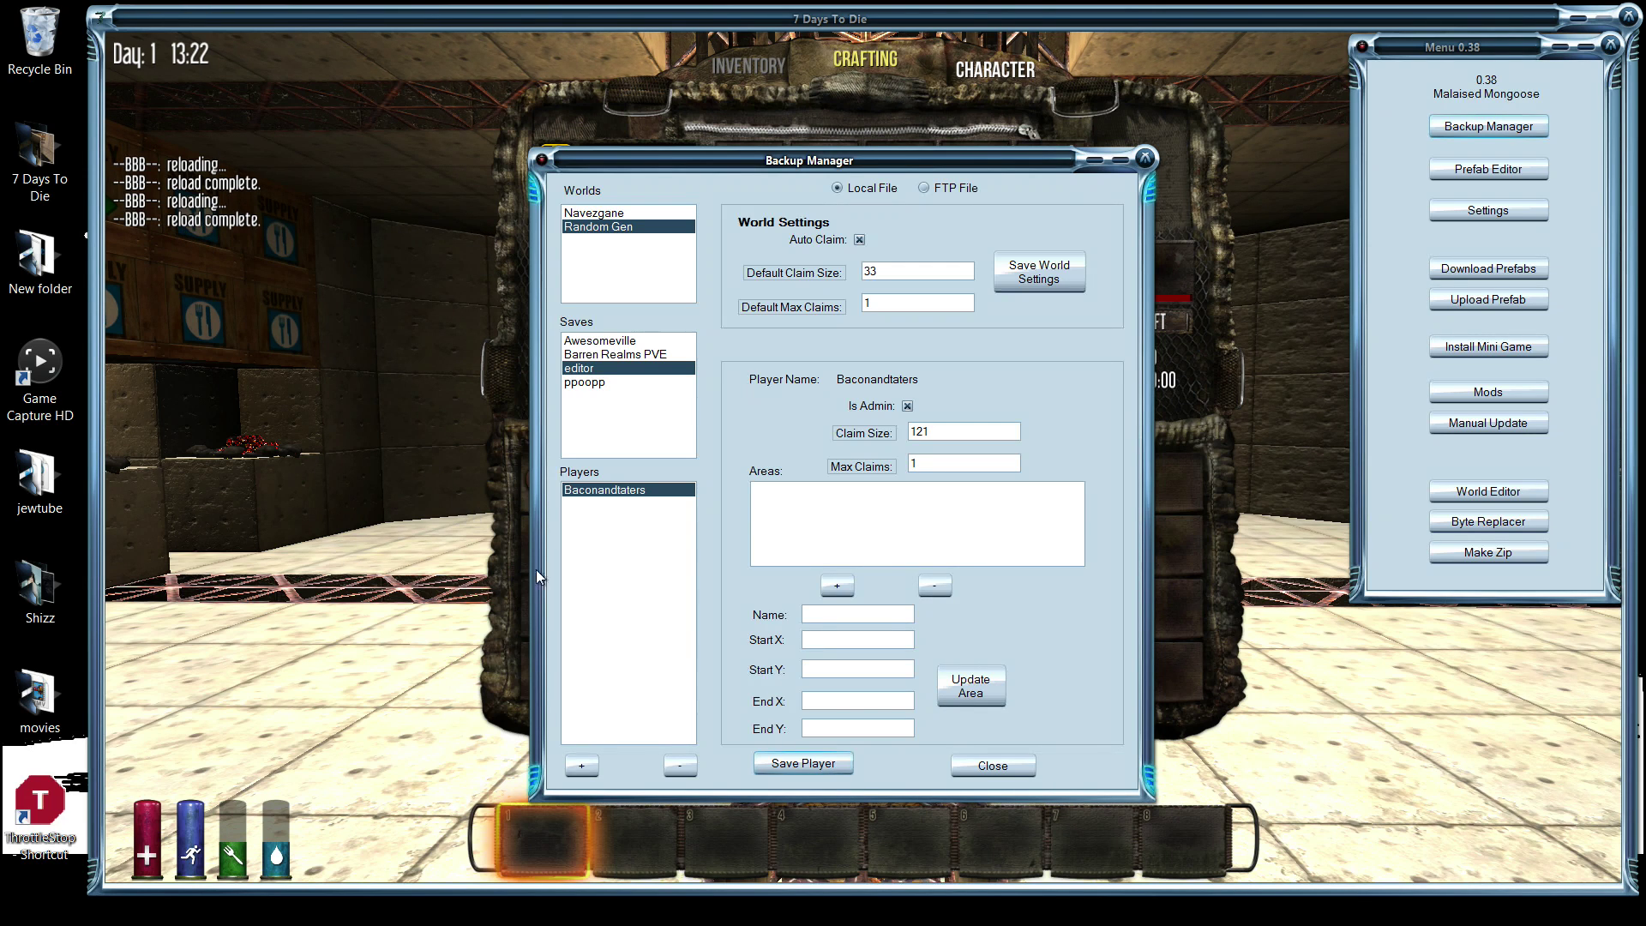
pyautogui.click(991, 770)
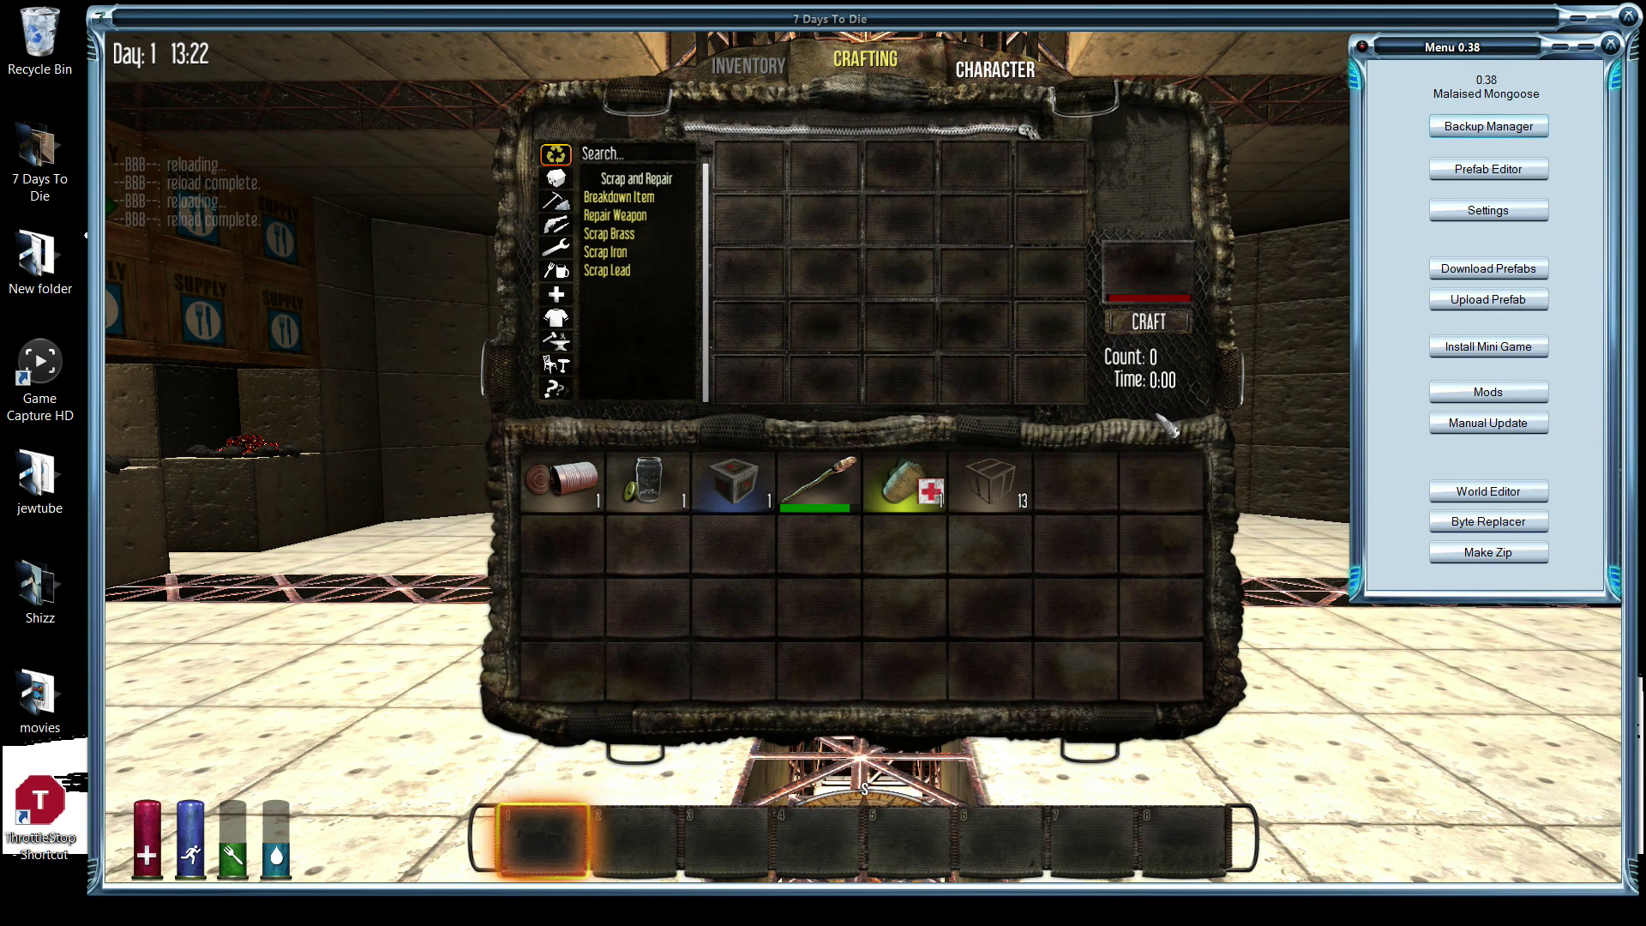
# Step: In the Prefab Editor, load an exported area from Saves/Random Gen/editor/BlockBackup/Users/player
pyautogui.click(1505, 170)
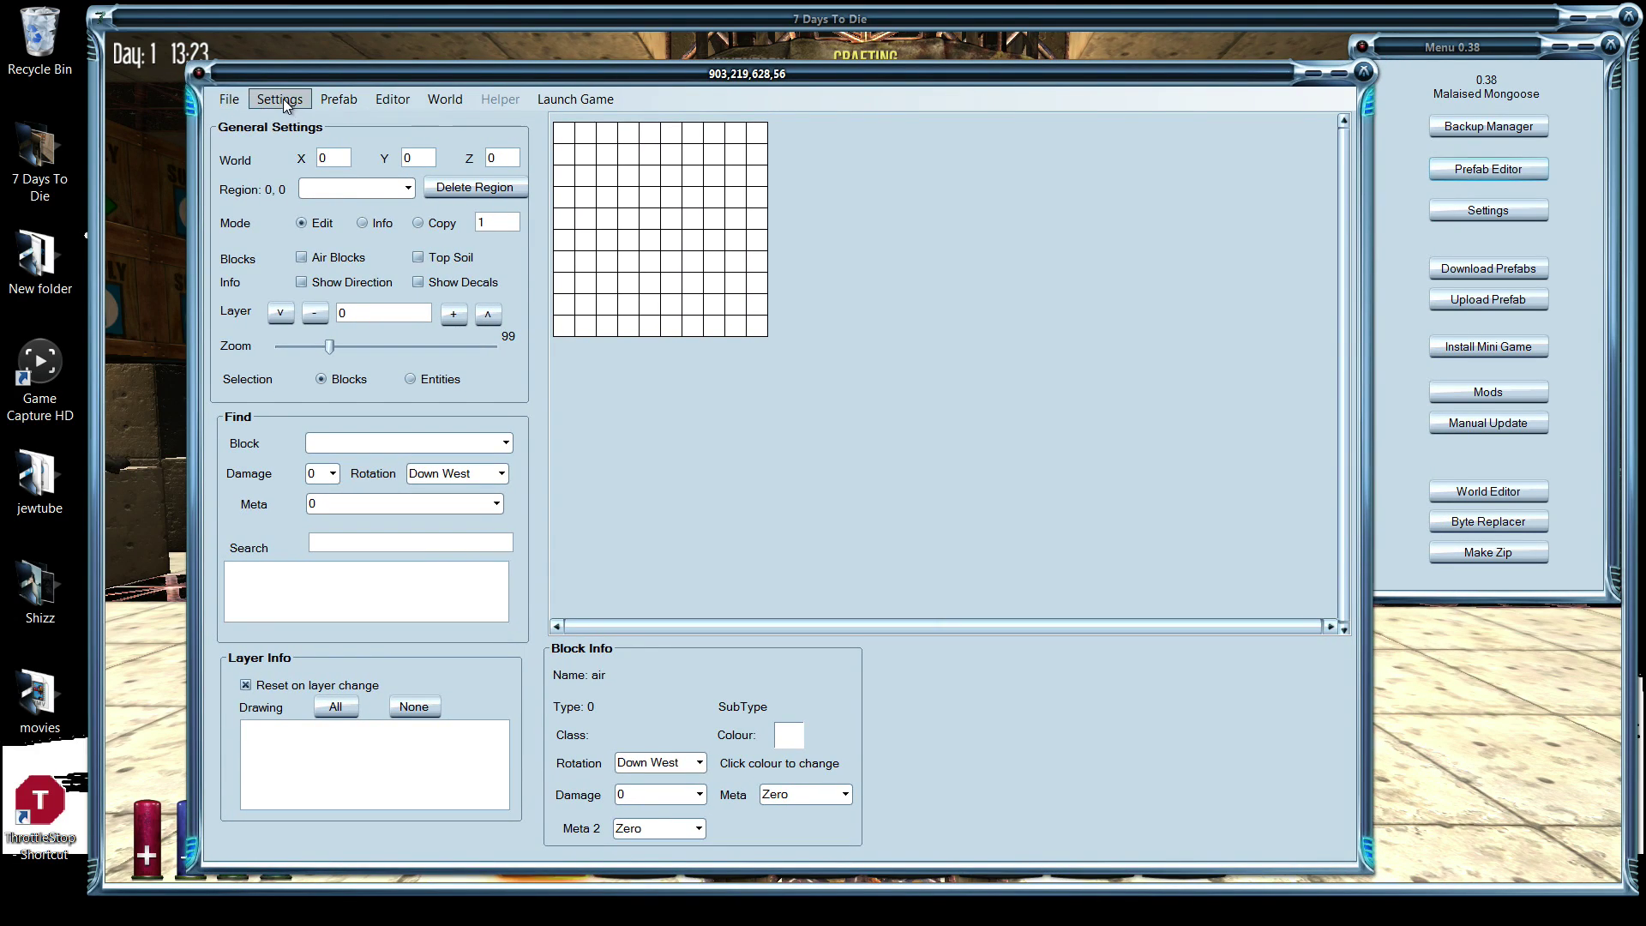
pyautogui.click(229, 100)
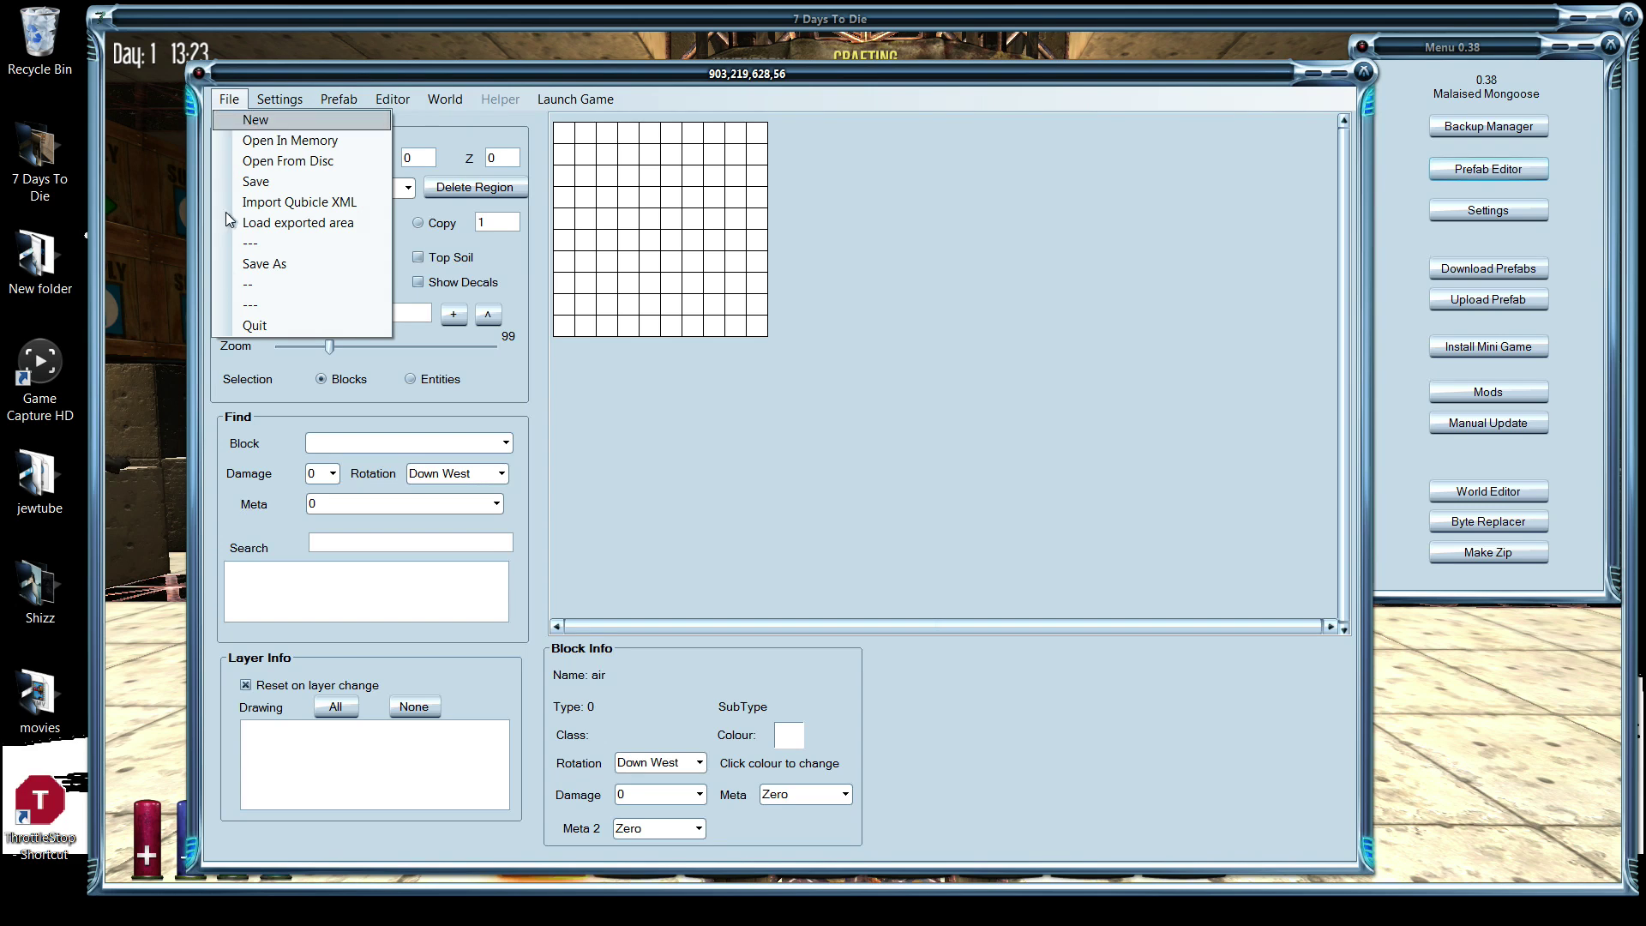
pyautogui.click(291, 223)
pyautogui.click(287, 367)
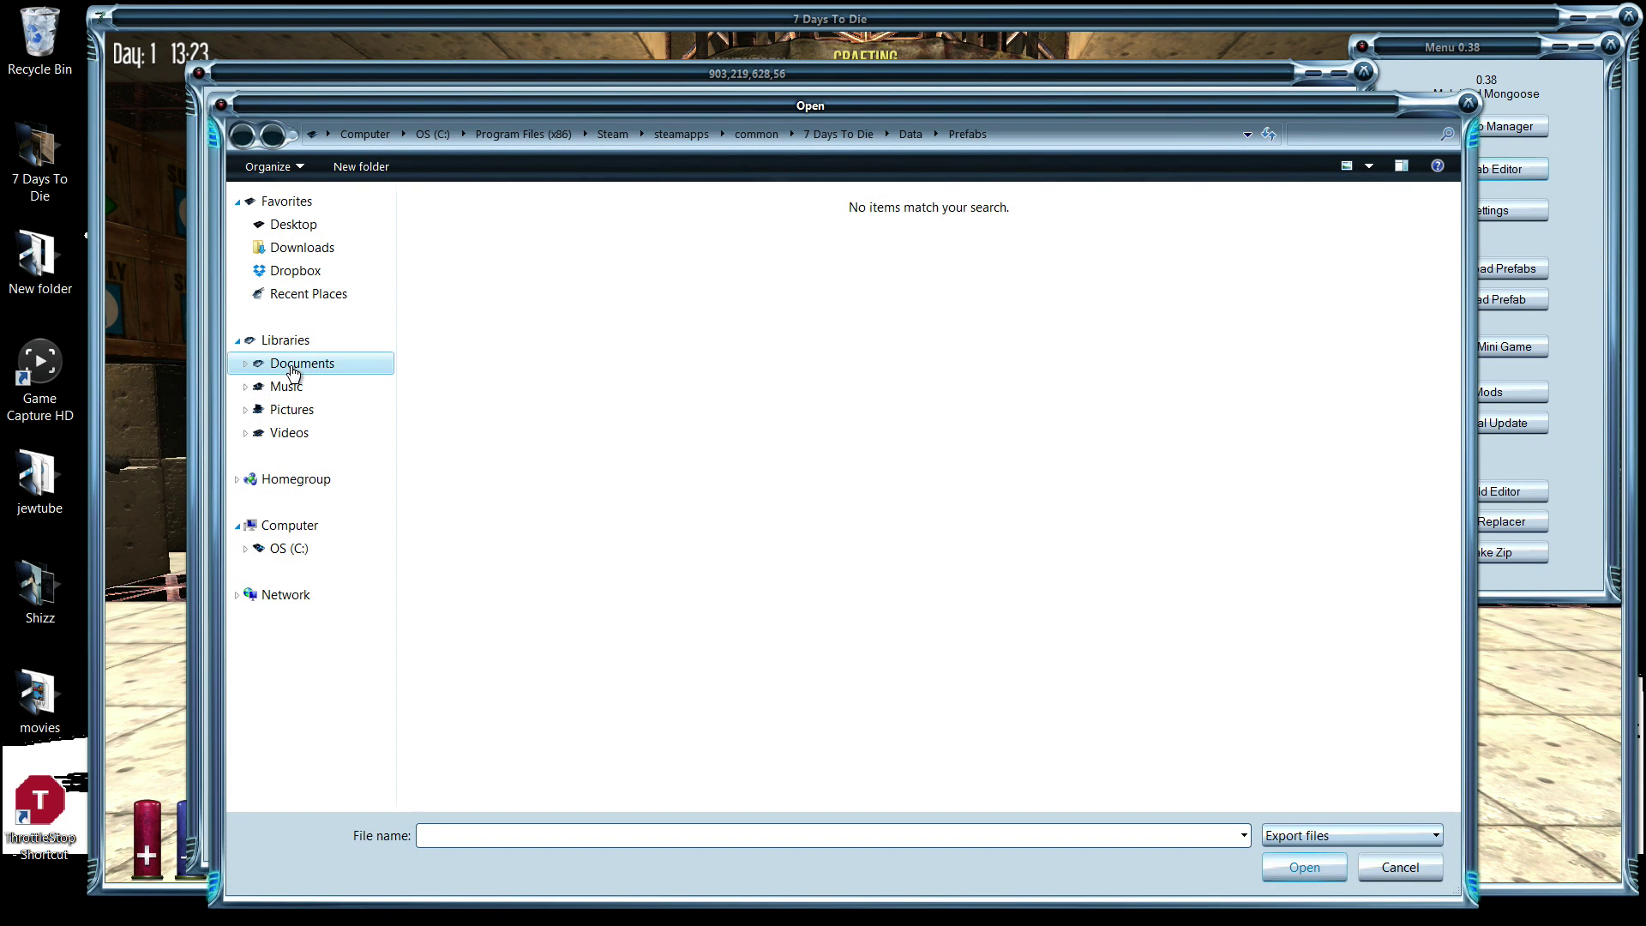
pyautogui.doubleClick(476, 359)
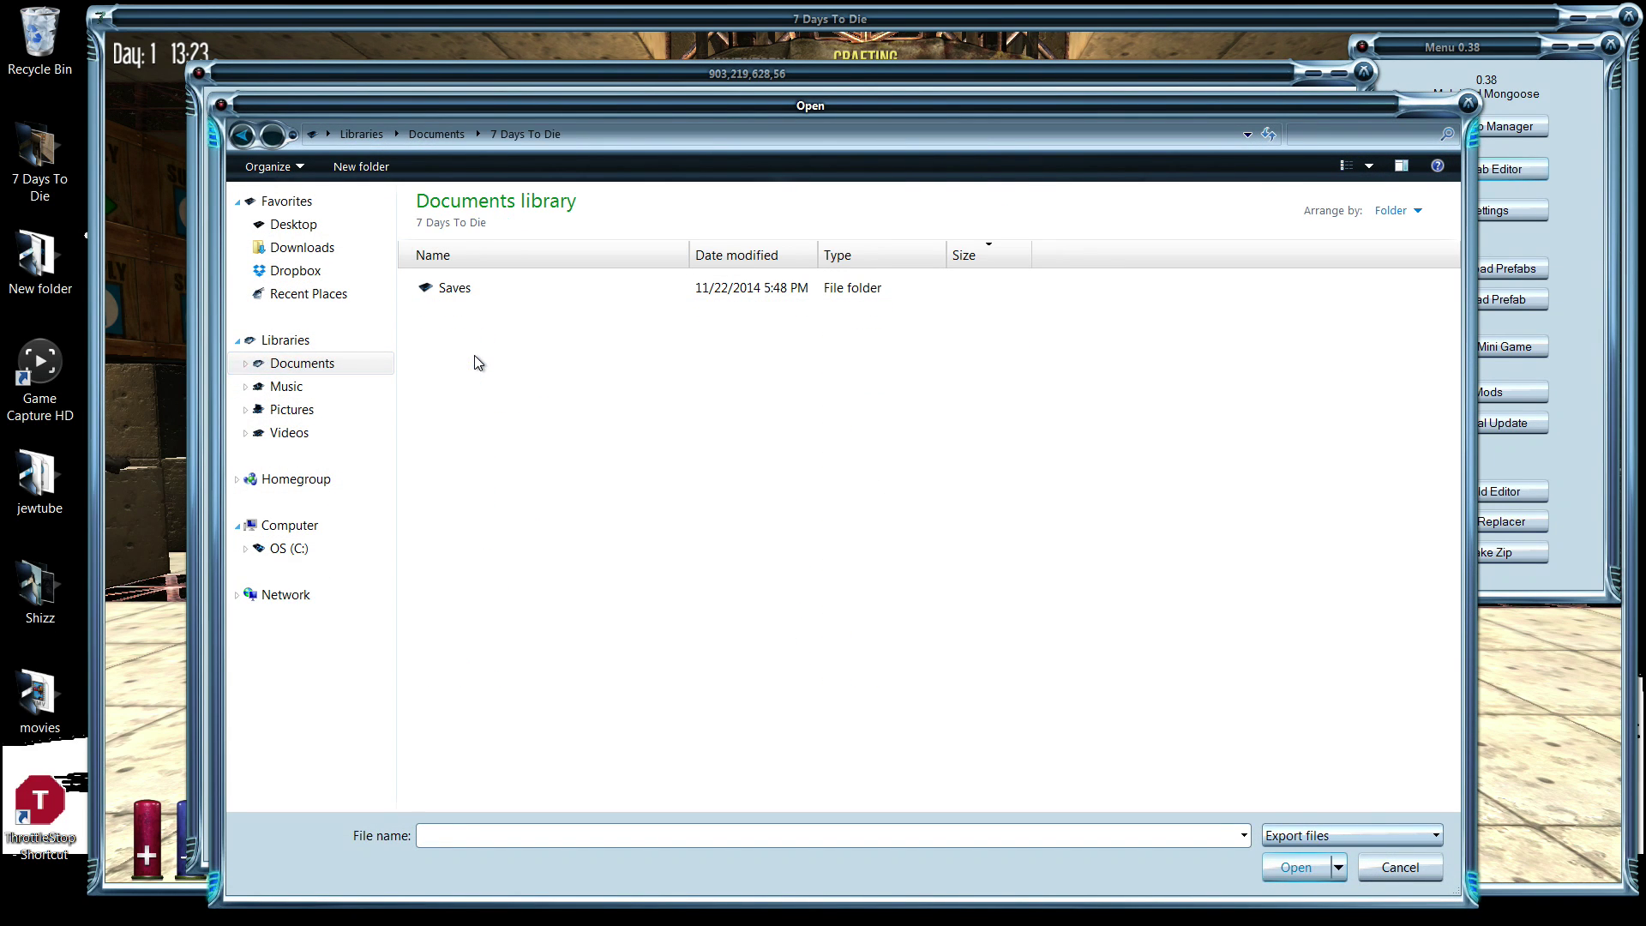
pyautogui.doubleClick(457, 292)
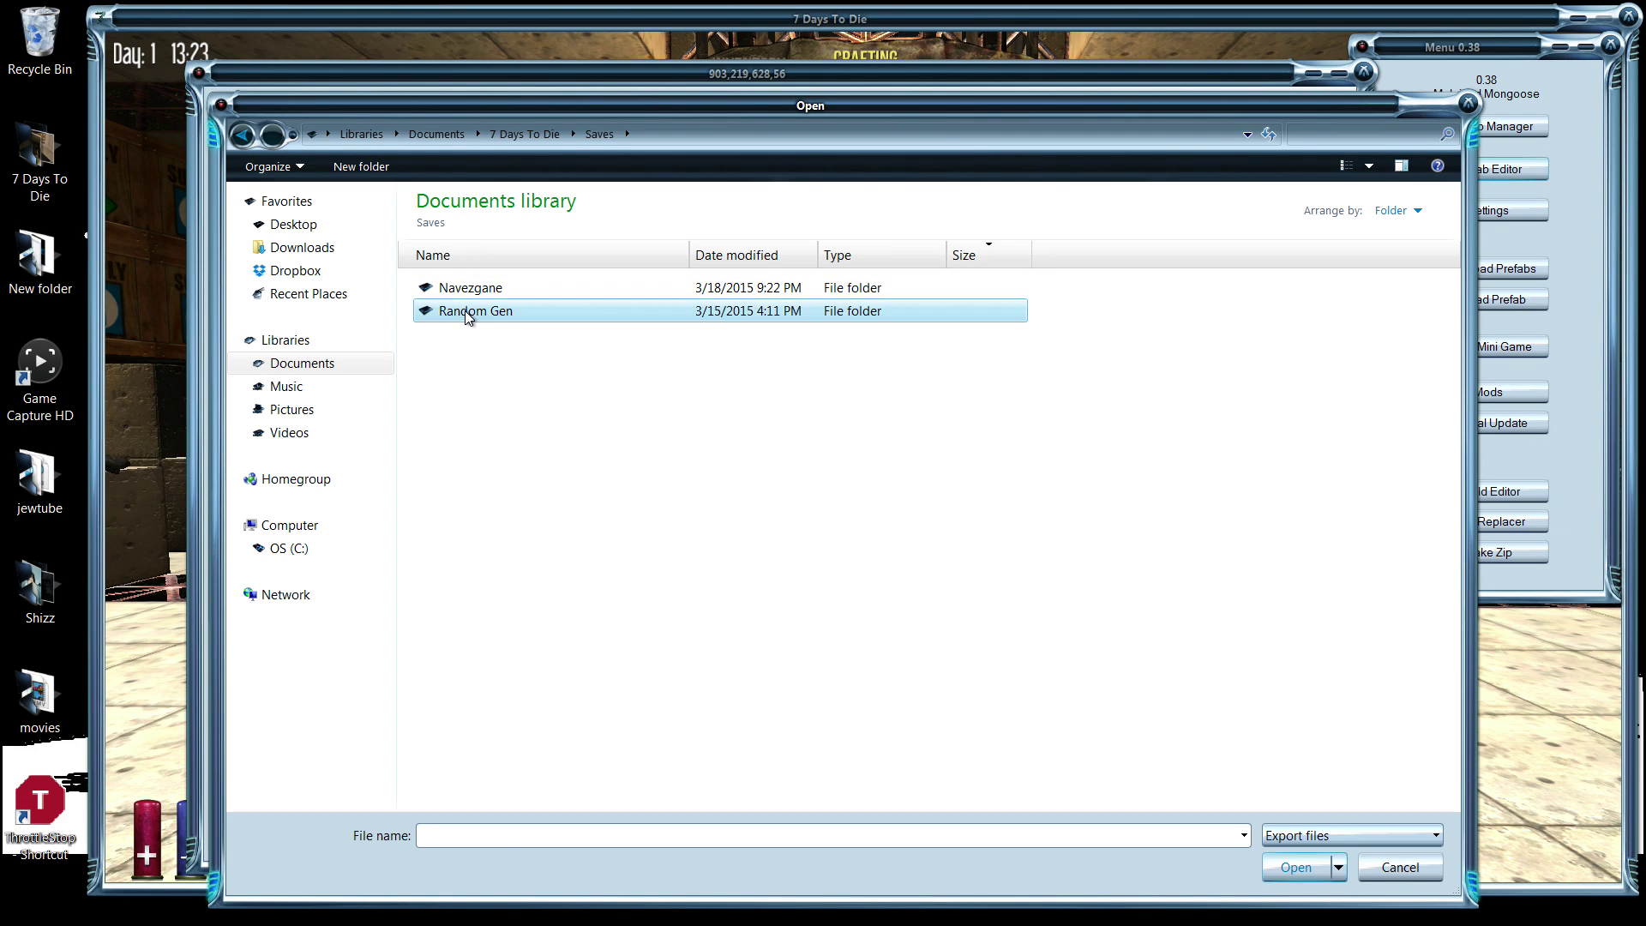
pyautogui.doubleClick(463, 311)
pyautogui.click(459, 336)
pyautogui.doubleClick(457, 335)
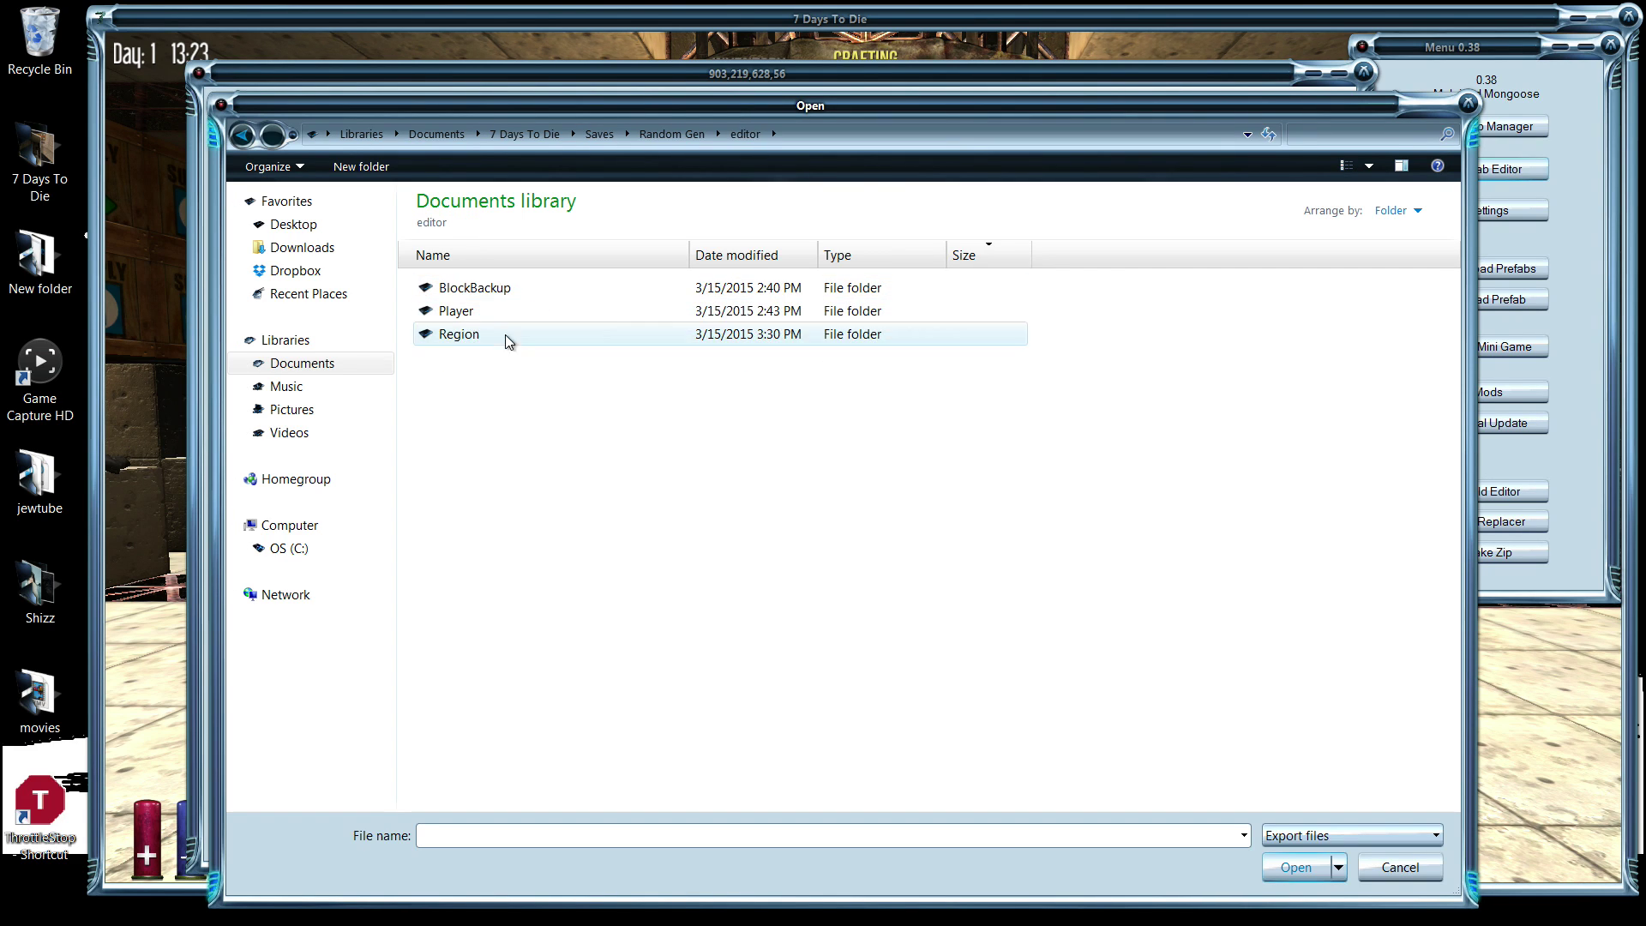
pyautogui.doubleClick(452, 290)
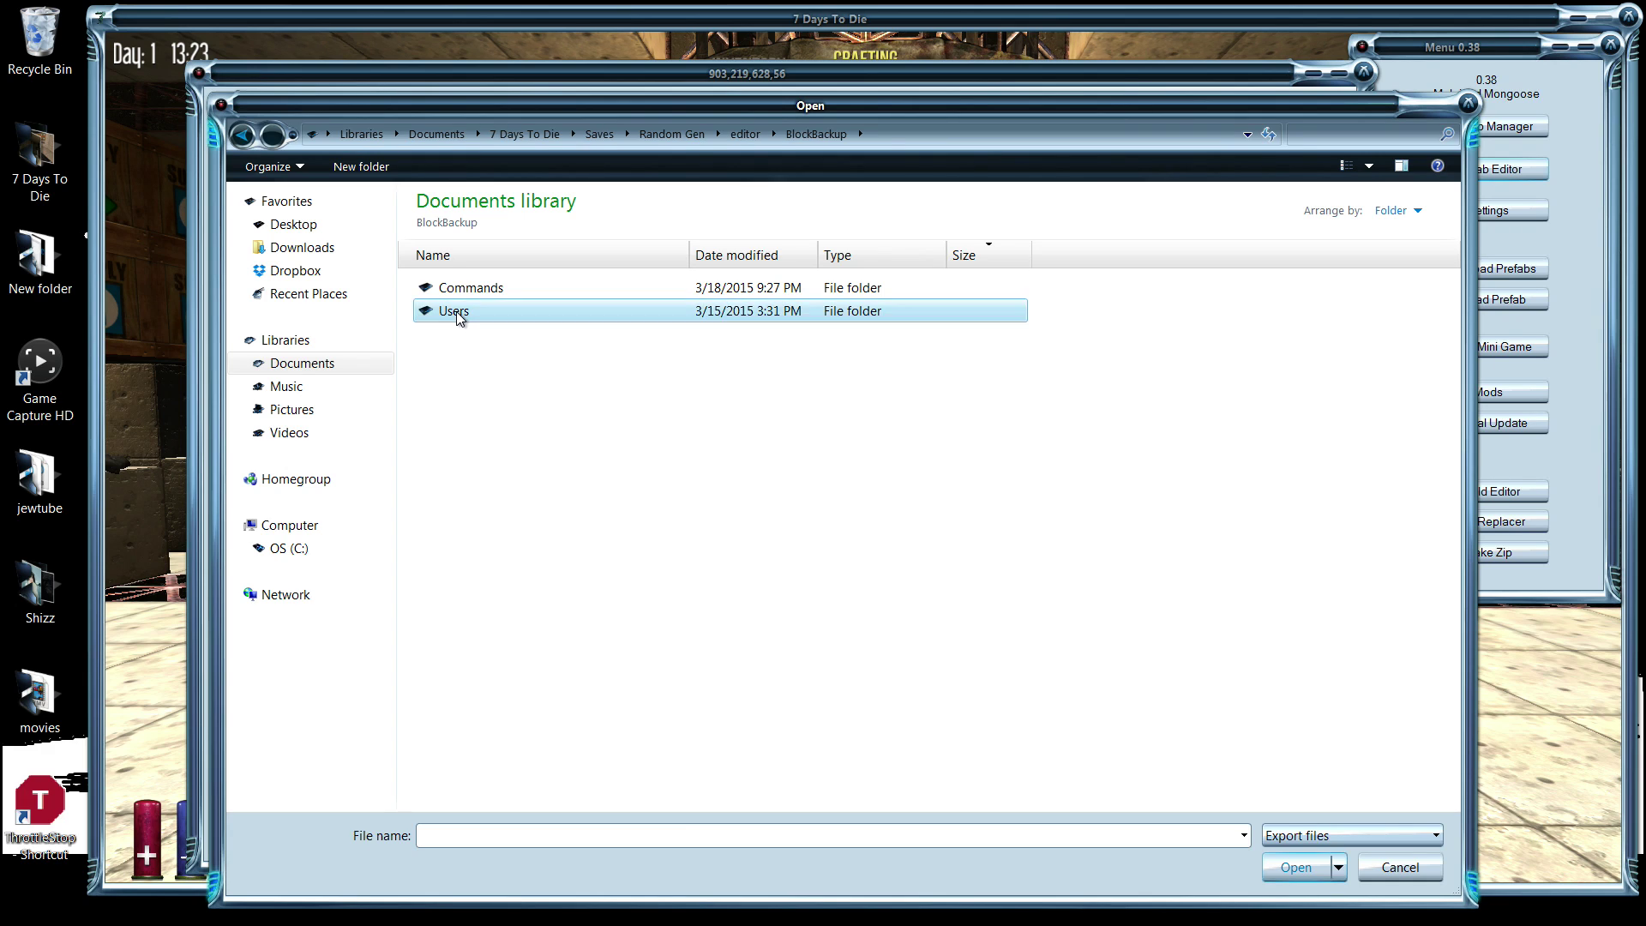
pyautogui.doubleClick(466, 311)
pyautogui.doubleClick(481, 291)
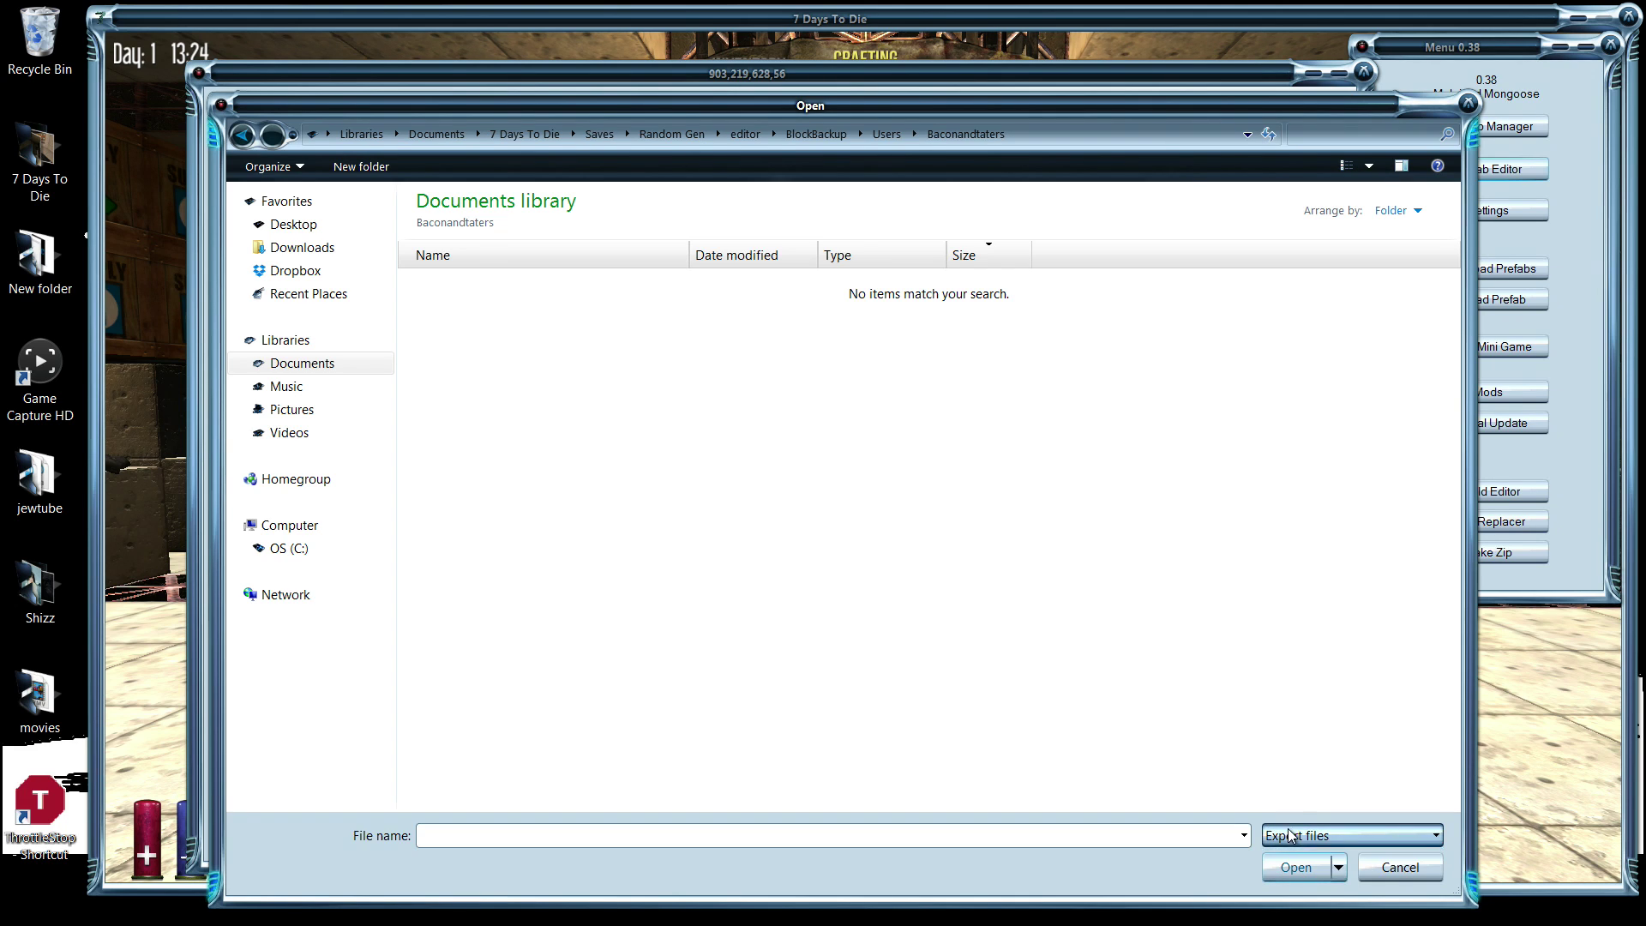
# Step: Check the player folder's earlier version, find no exported files, and cancel the dialog
pyautogui.click(1338, 867)
pyautogui.click(1324, 869)
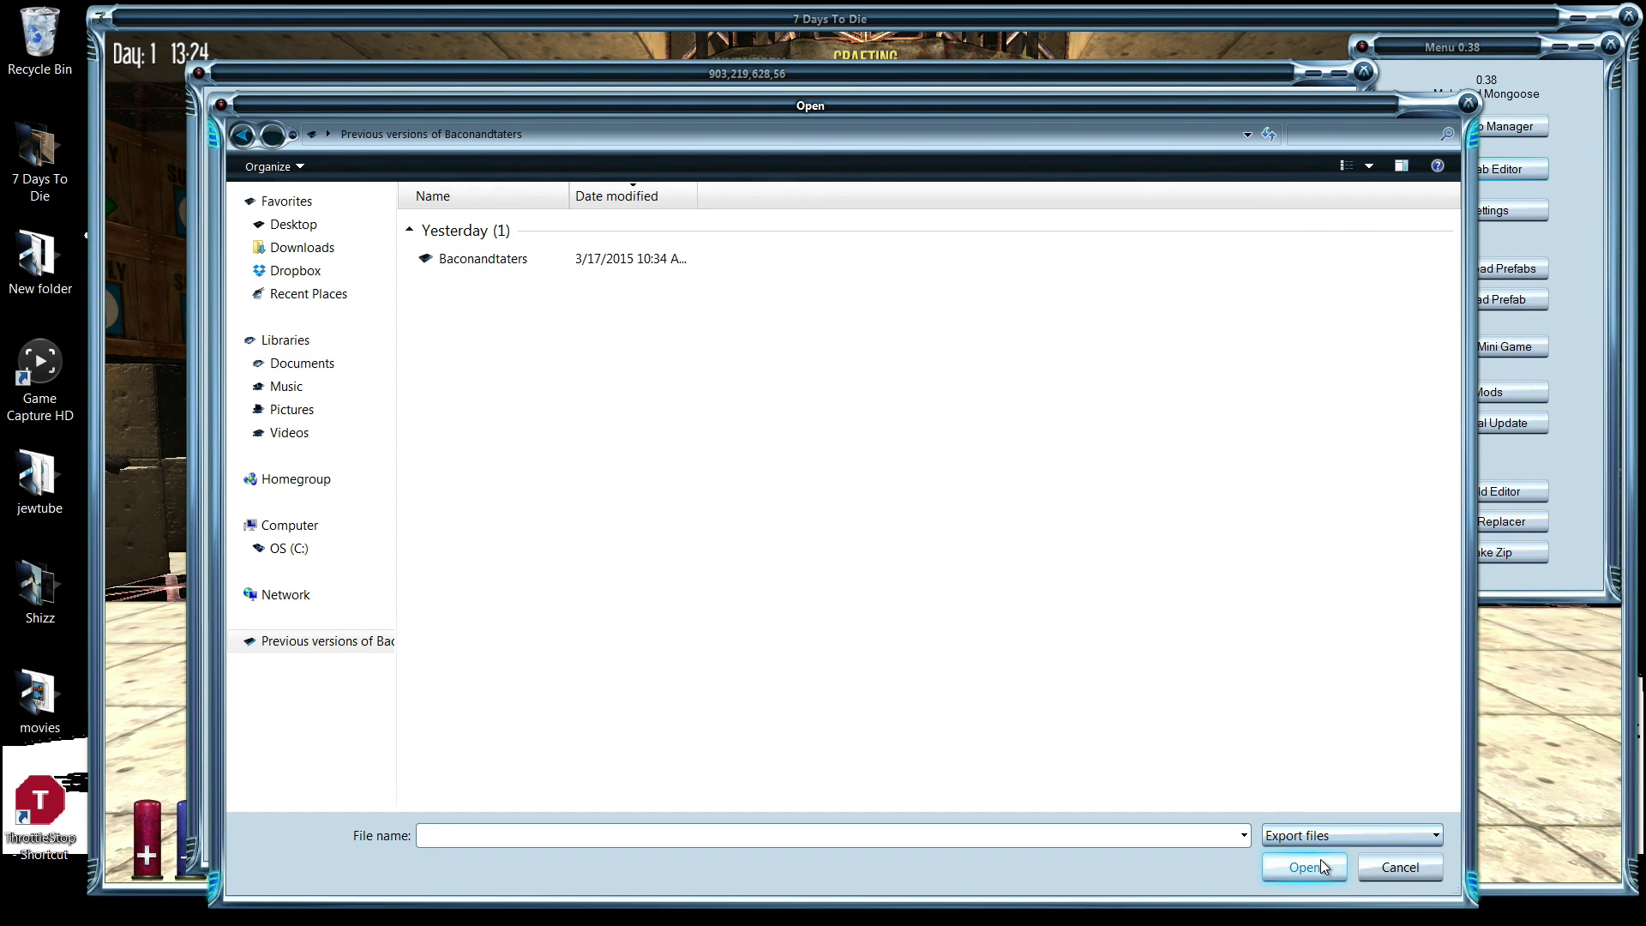
pyautogui.doubleClick(480, 259)
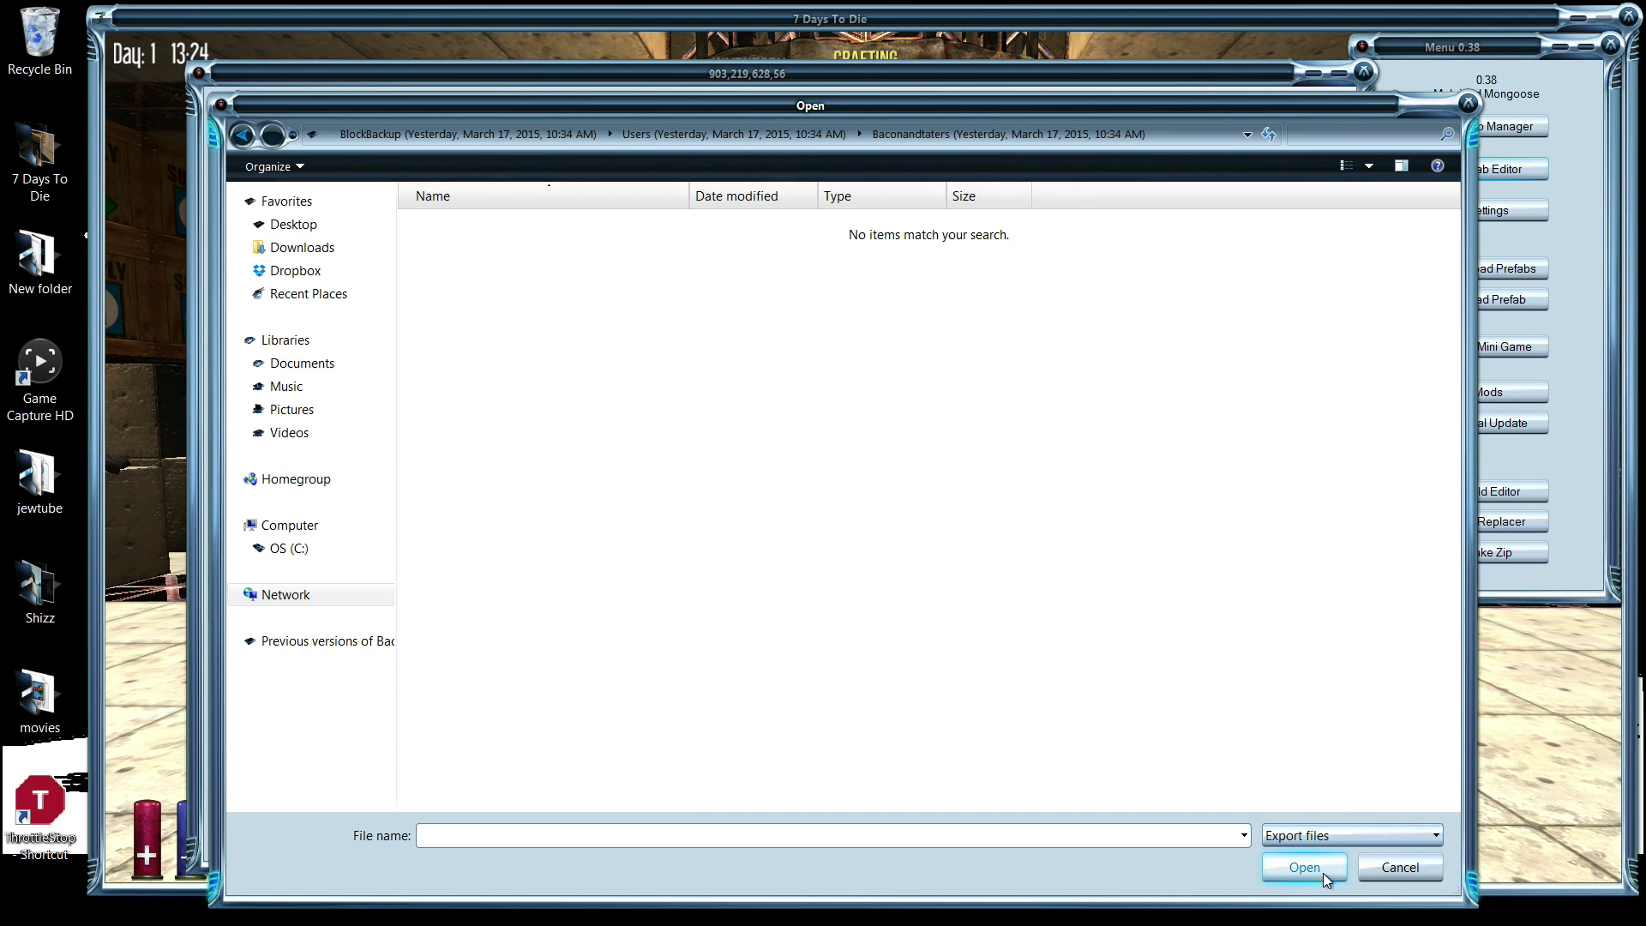
pyautogui.click(1396, 866)
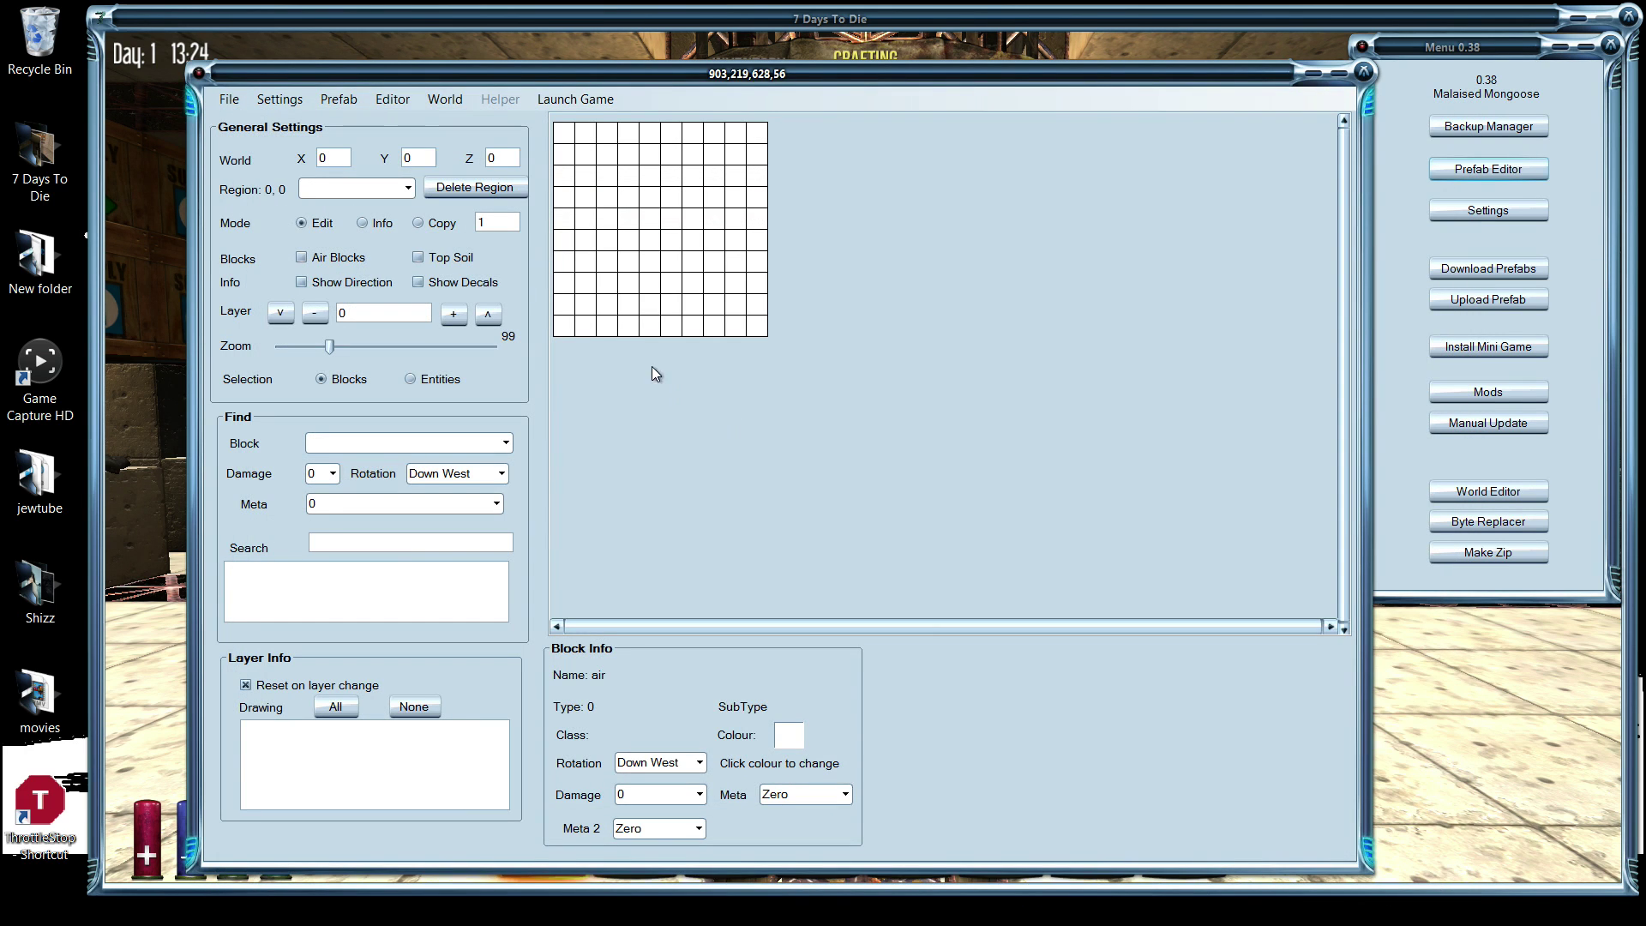
# Step: Browse again via Load exported area to the player's BlockBackup folder, finding it empty
pyautogui.click(230, 100)
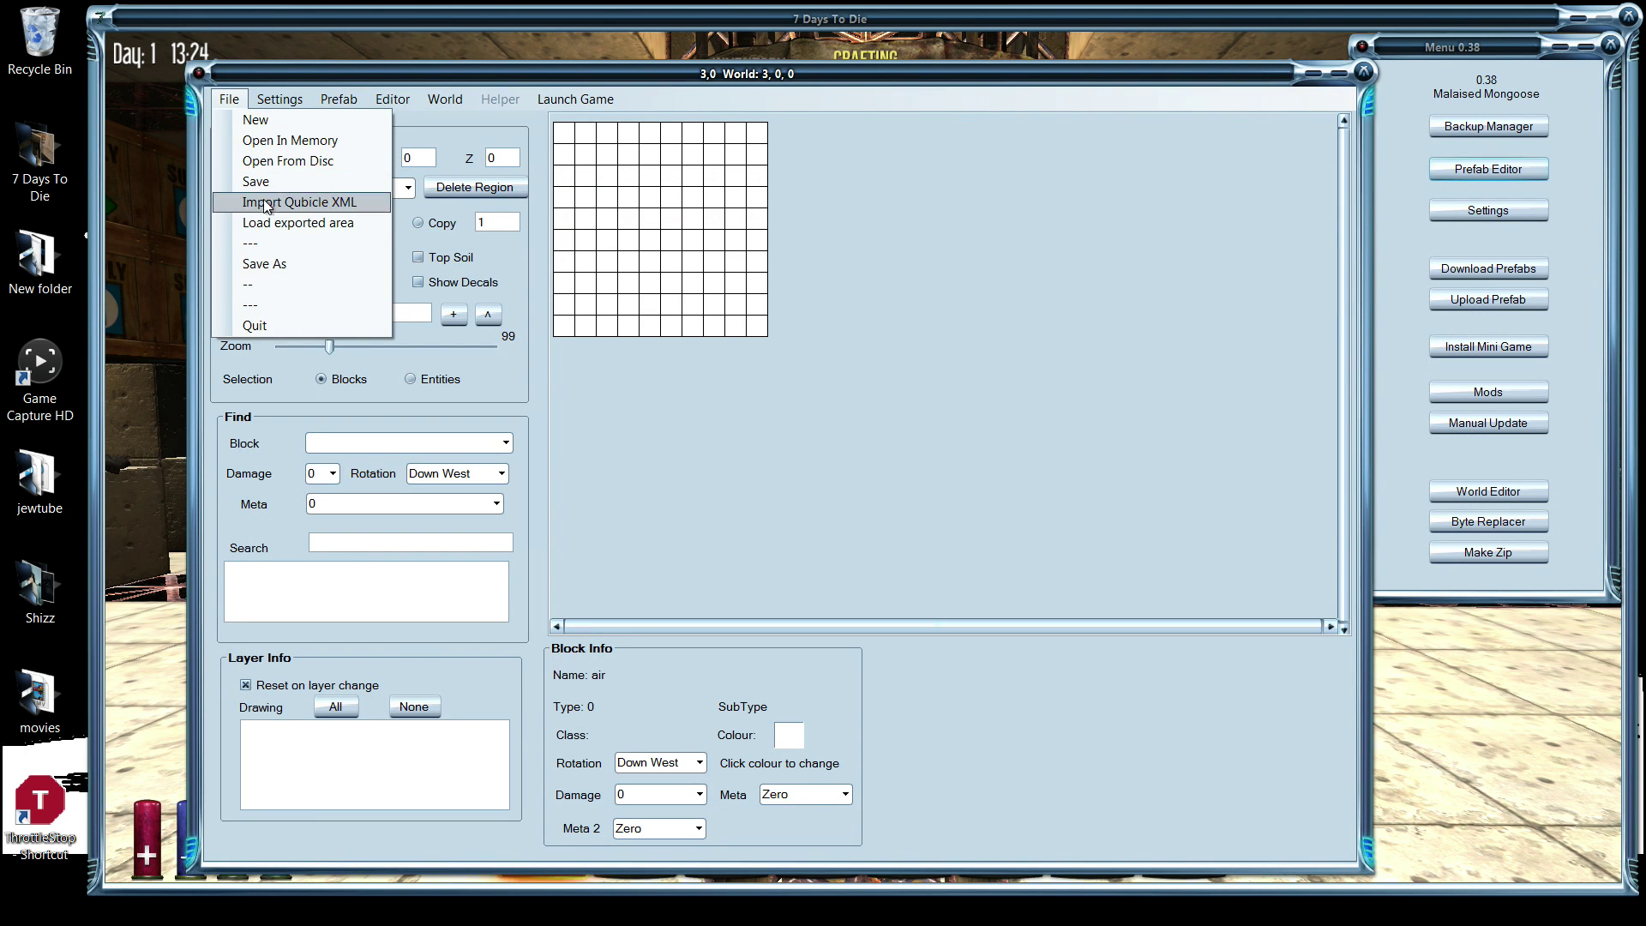
pyautogui.click(296, 223)
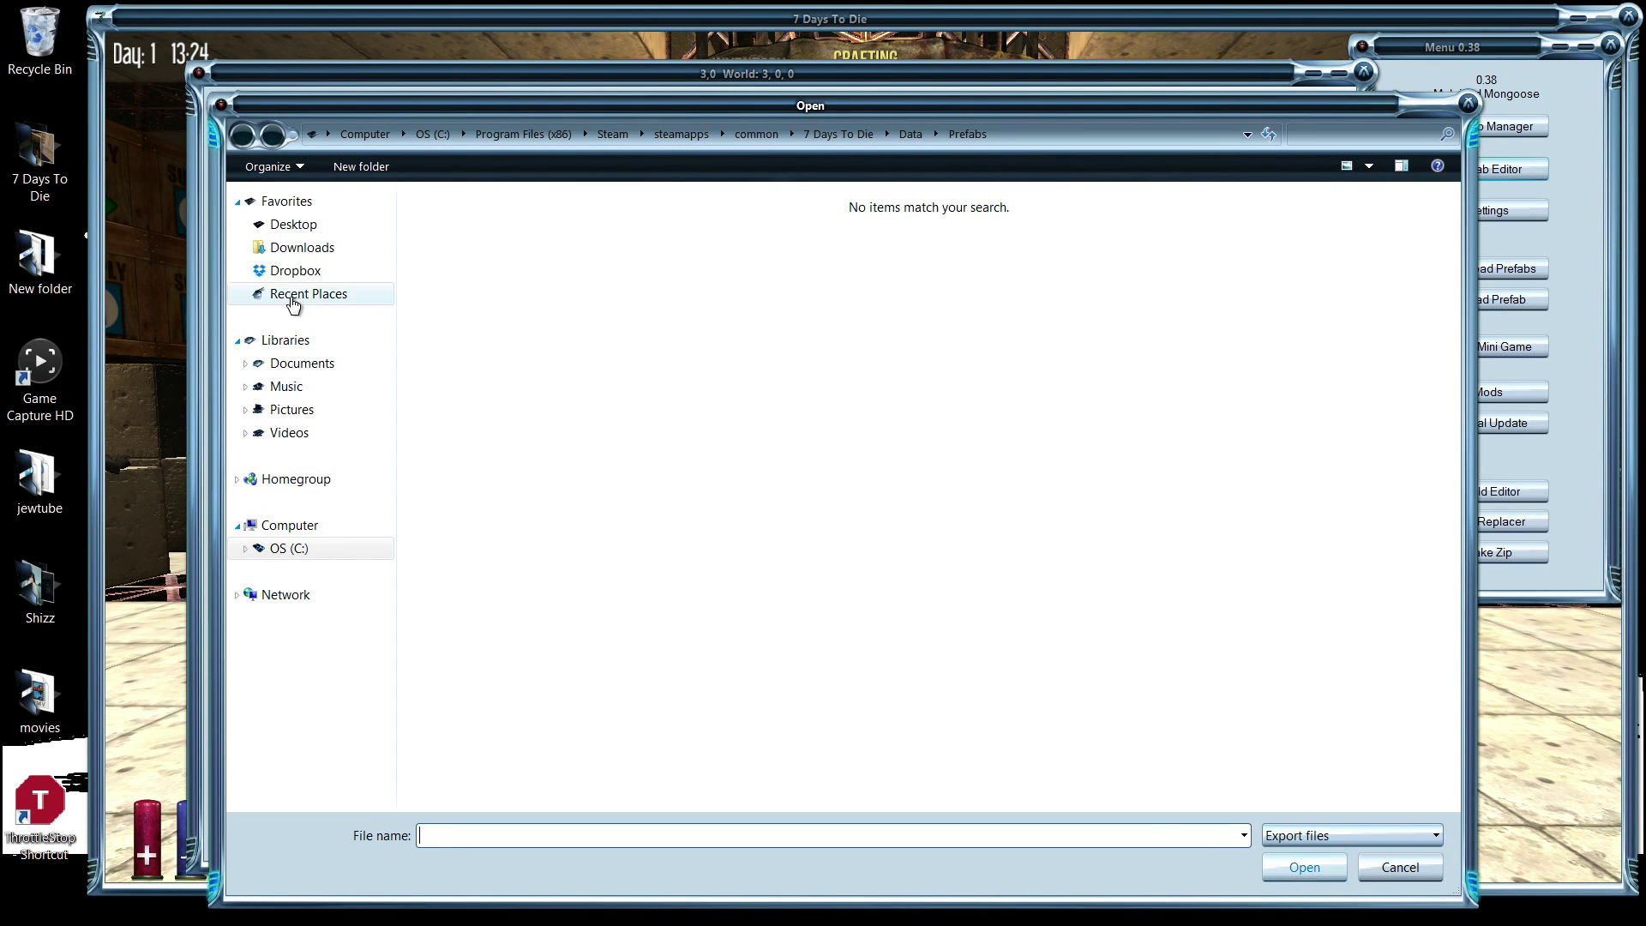
pyautogui.click(301, 364)
pyautogui.doubleClick(514, 358)
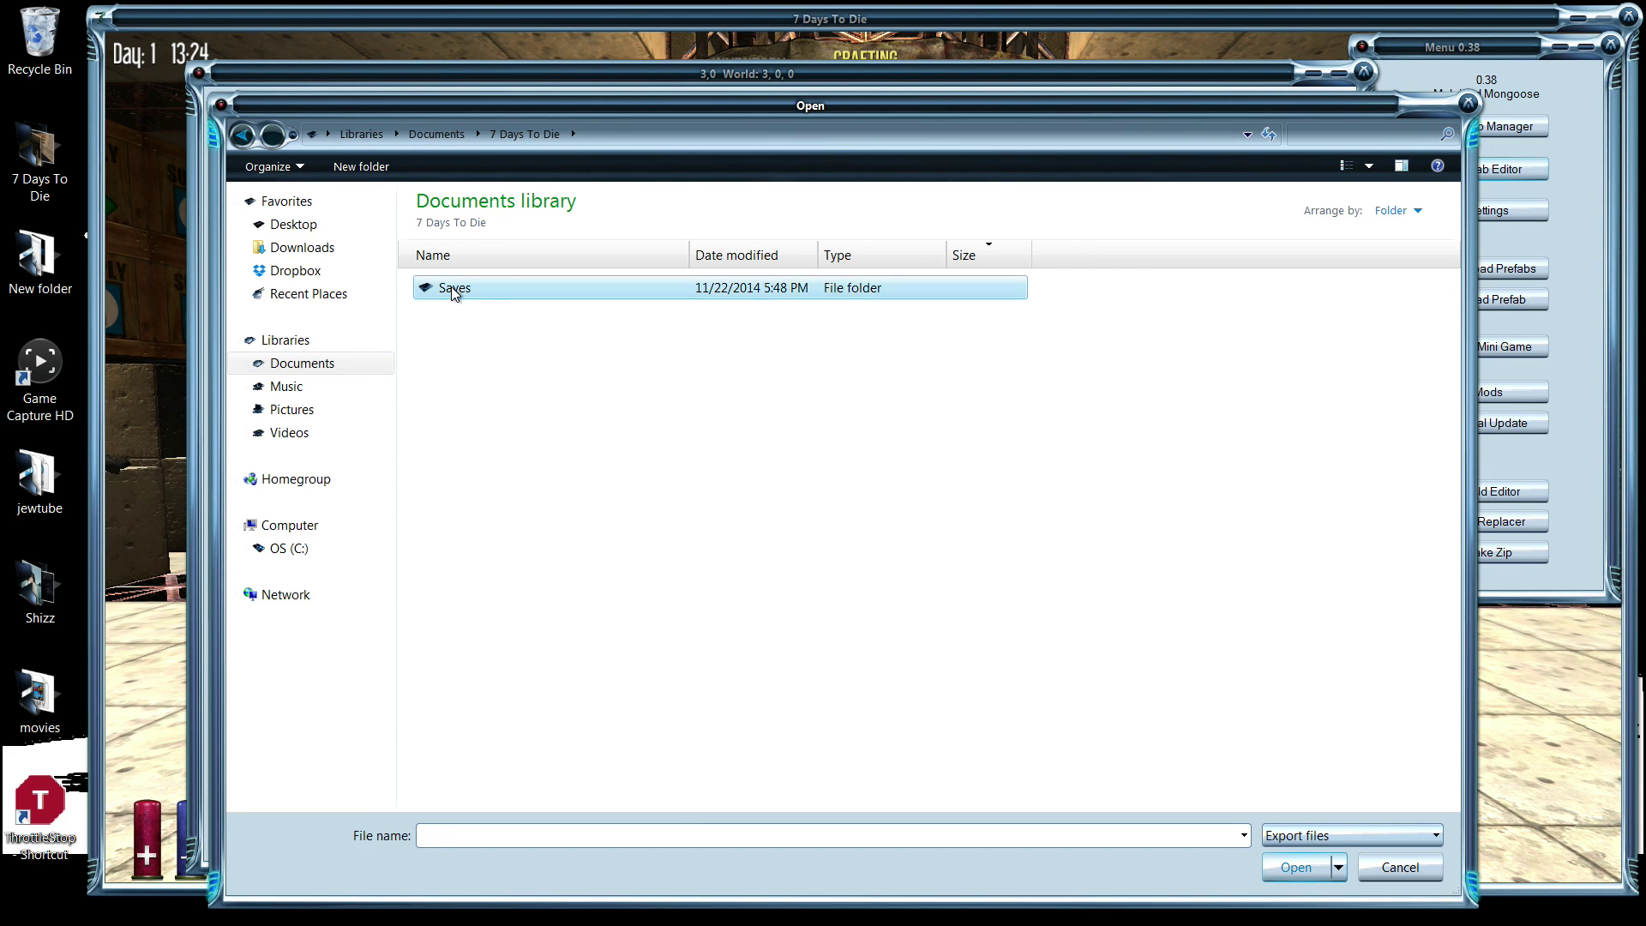
pyautogui.doubleClick(451, 286)
pyautogui.doubleClick(455, 313)
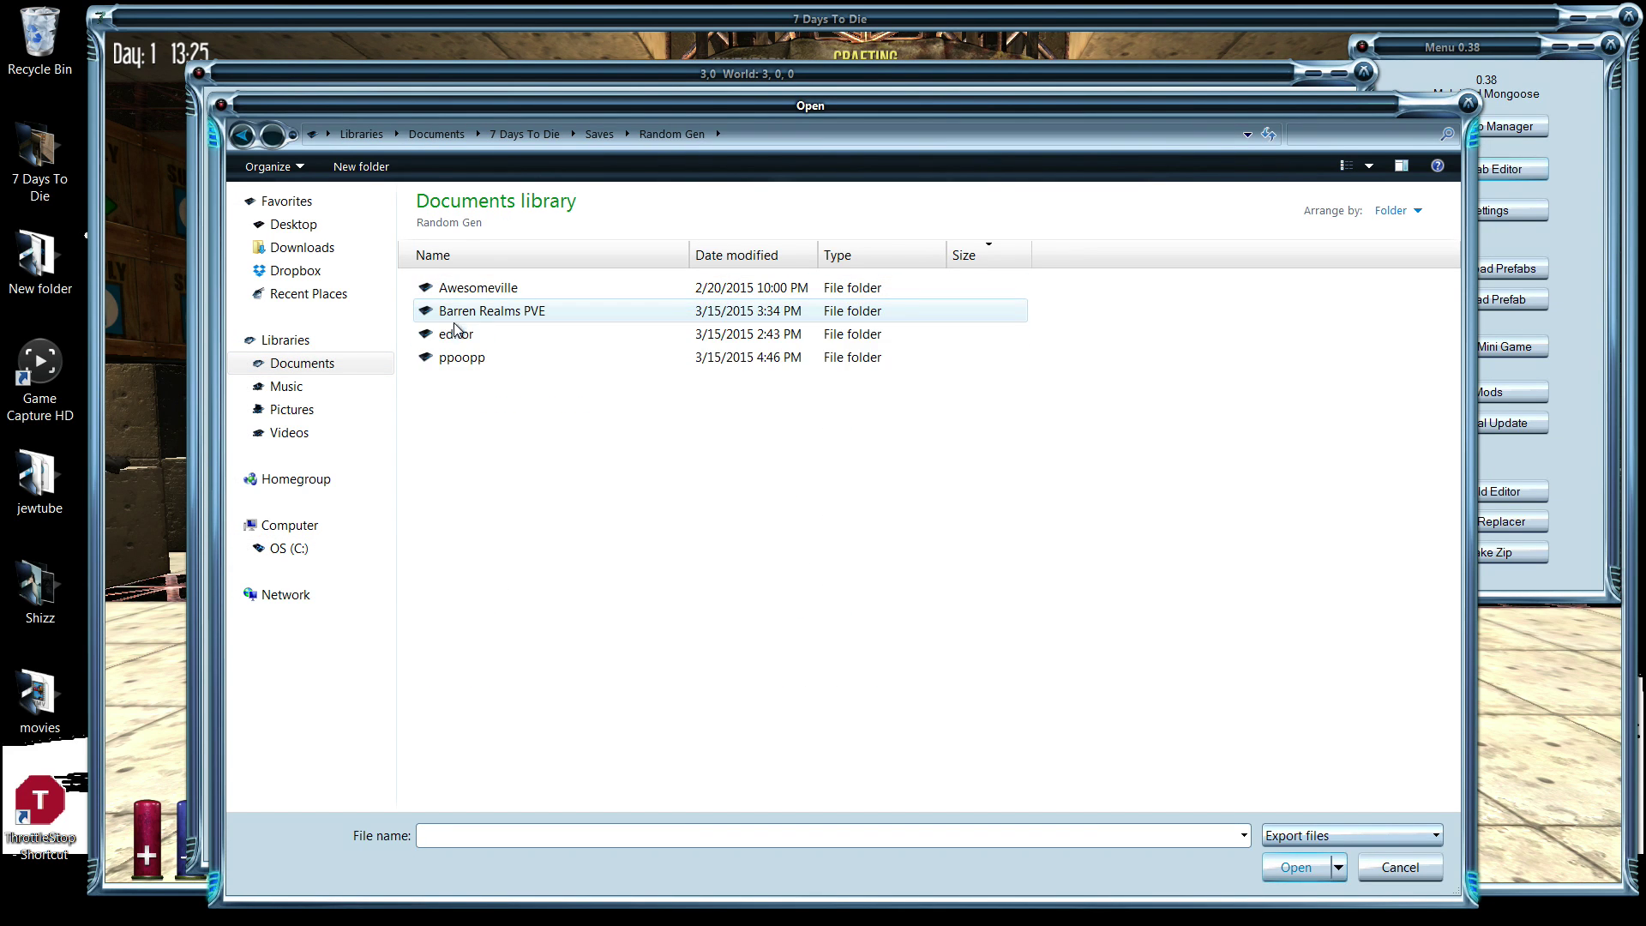
pyautogui.doubleClick(457, 334)
pyautogui.doubleClick(463, 290)
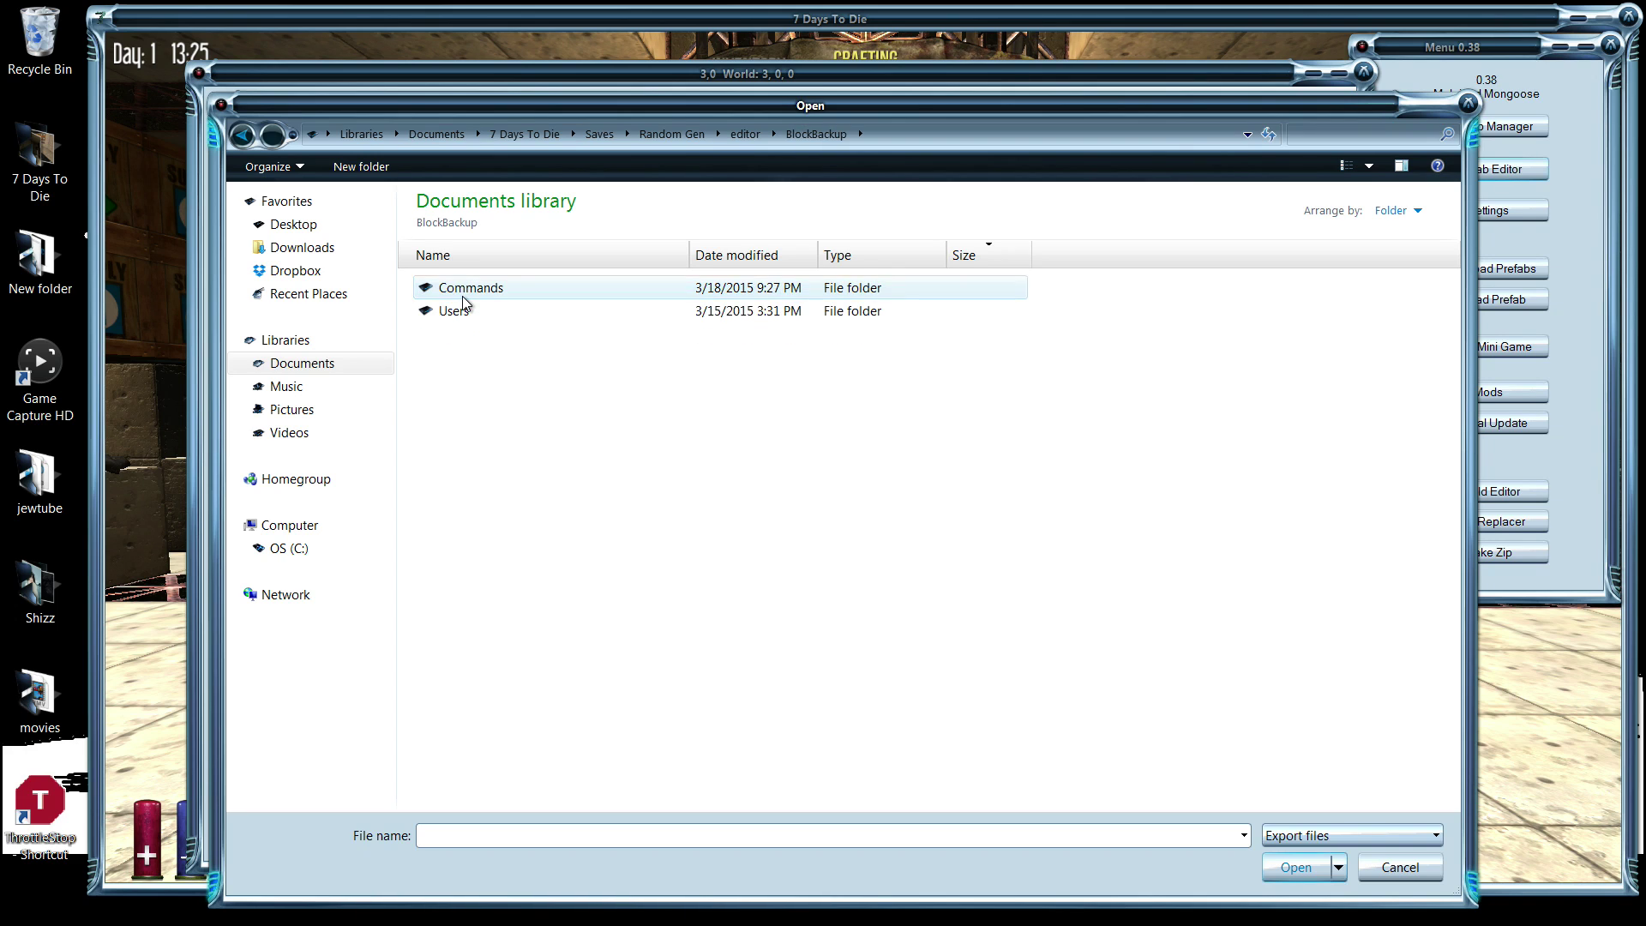
pyautogui.doubleClick(459, 310)
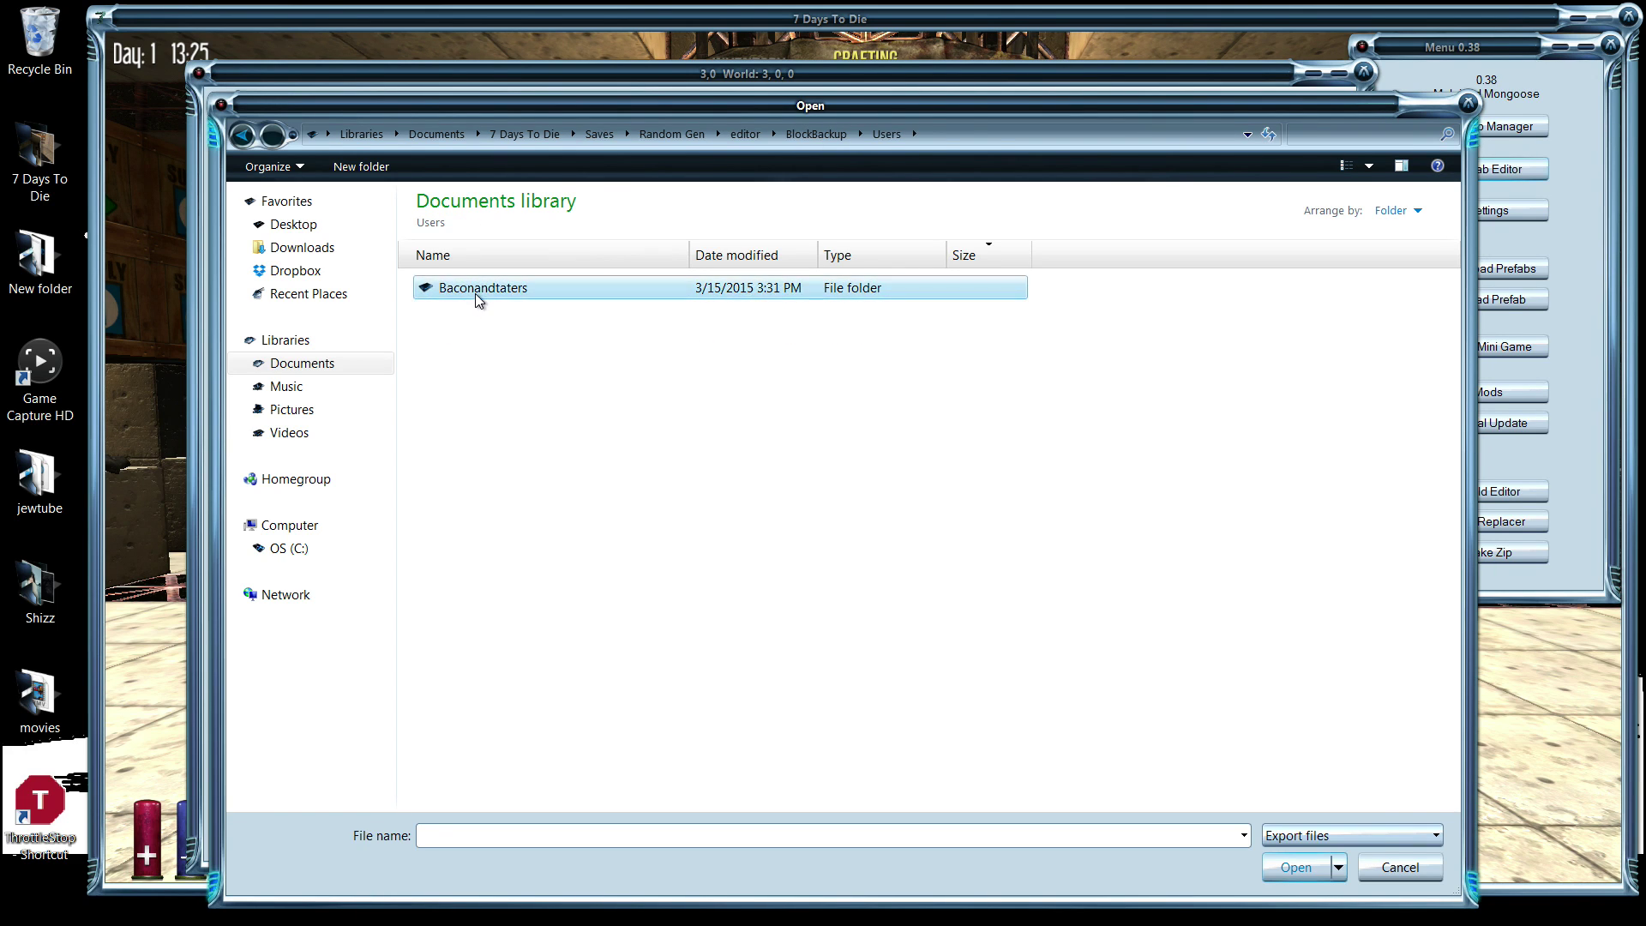
pyautogui.doubleClick(477, 291)
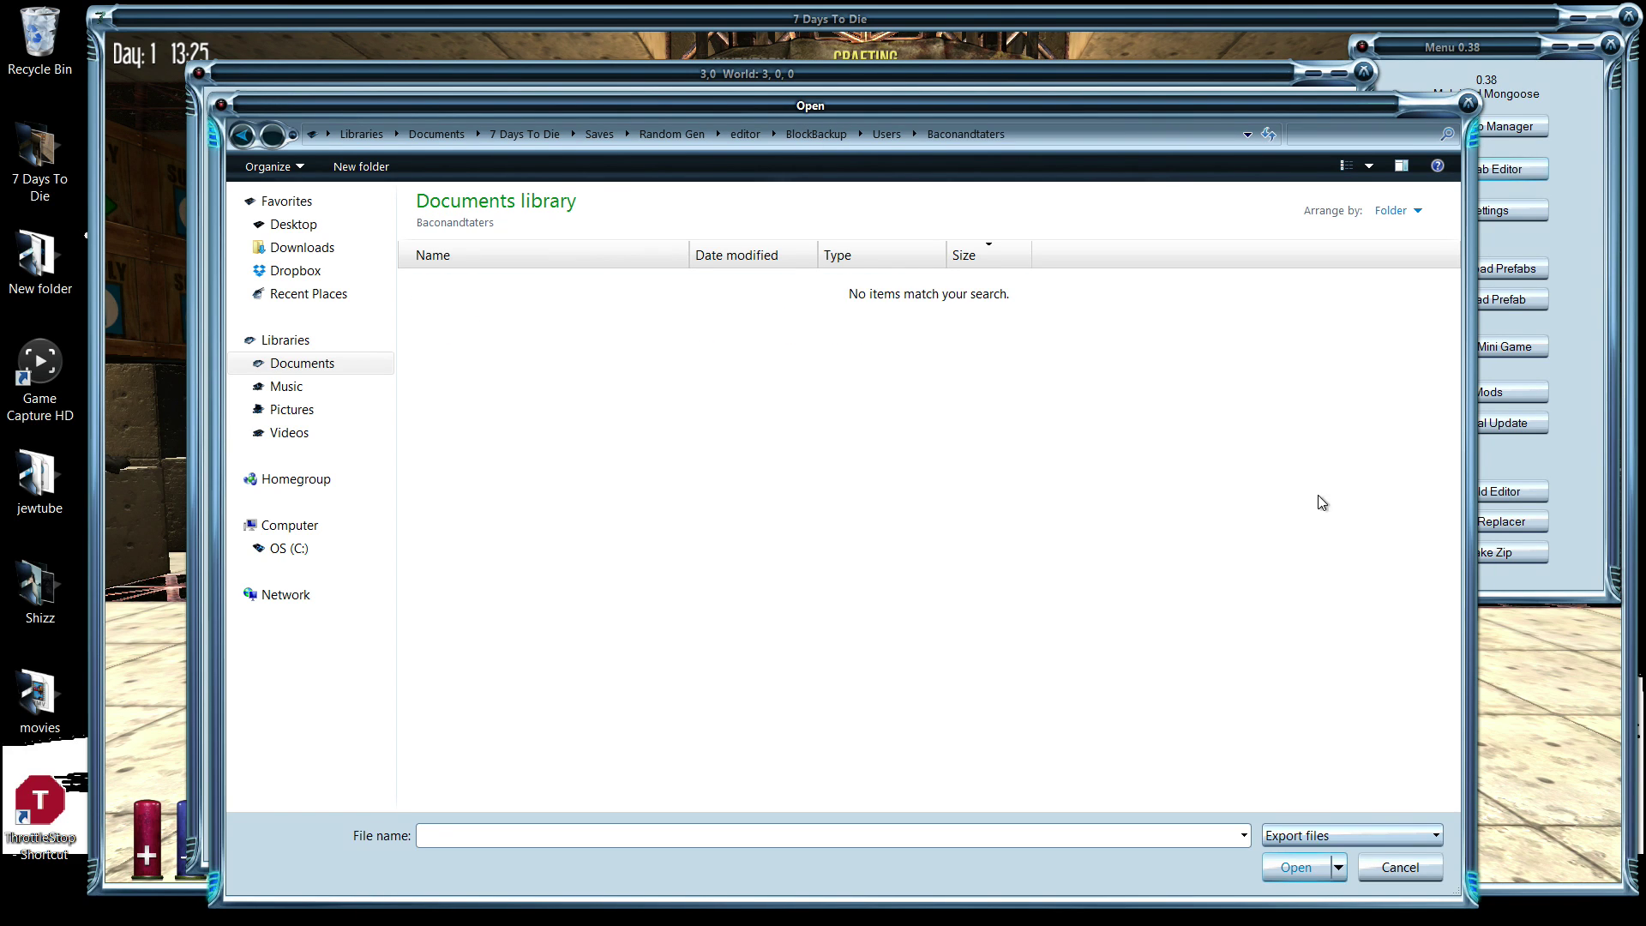
# Step: Cancel the file browser without opening anything and close the World Editor
pyautogui.click(1336, 866)
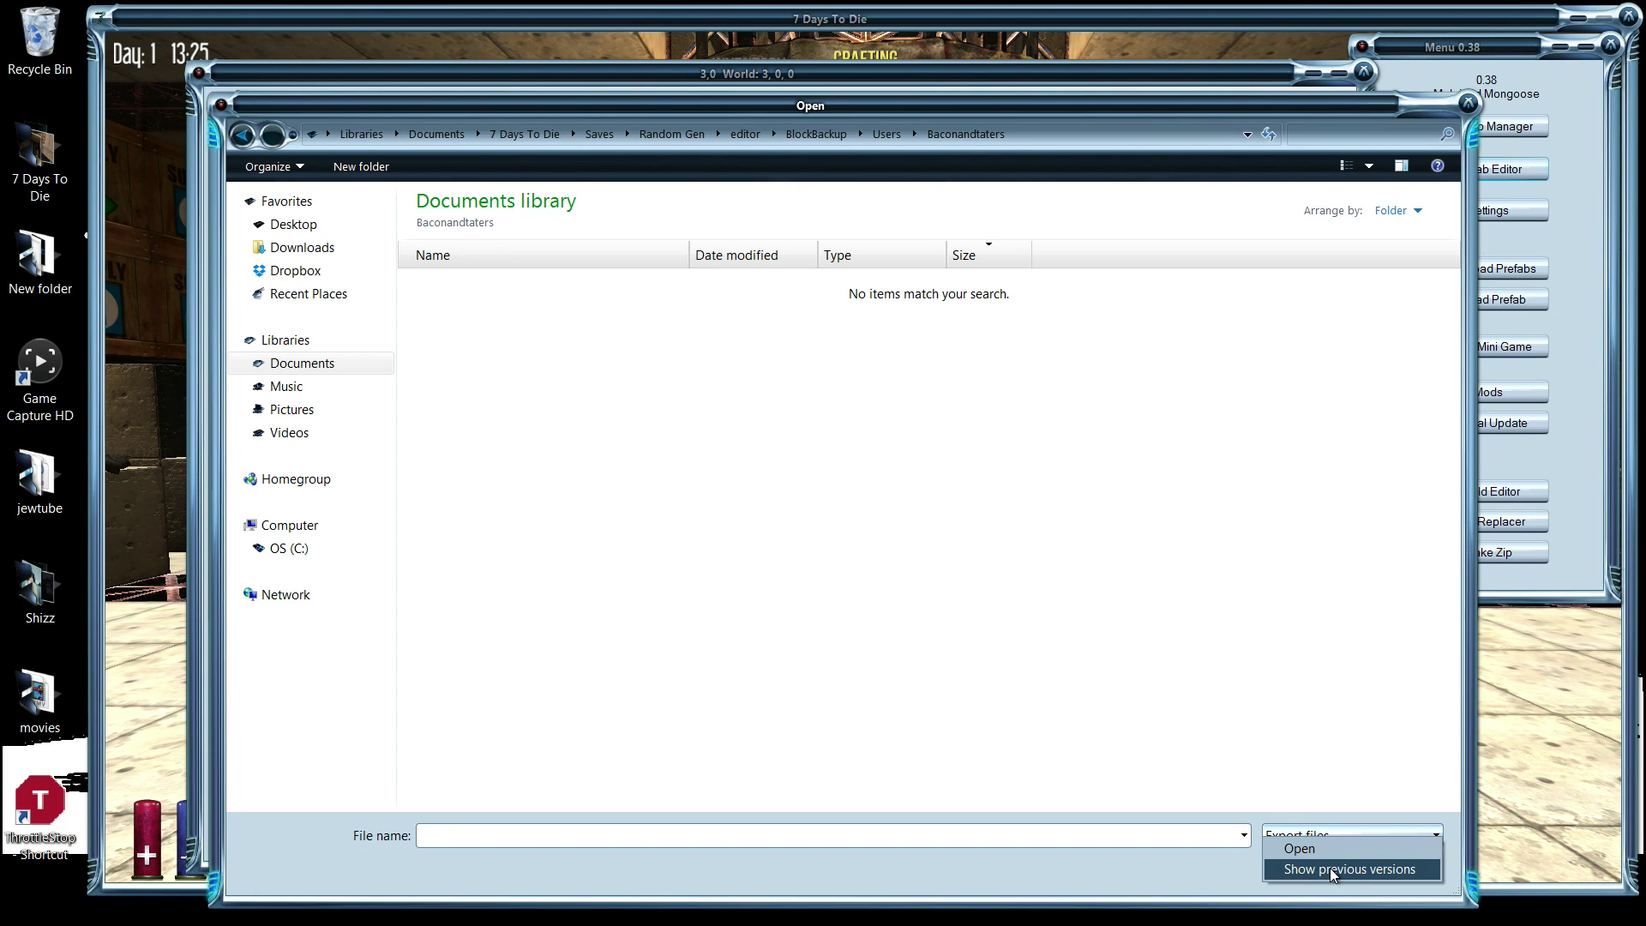
pyautogui.click(1330, 867)
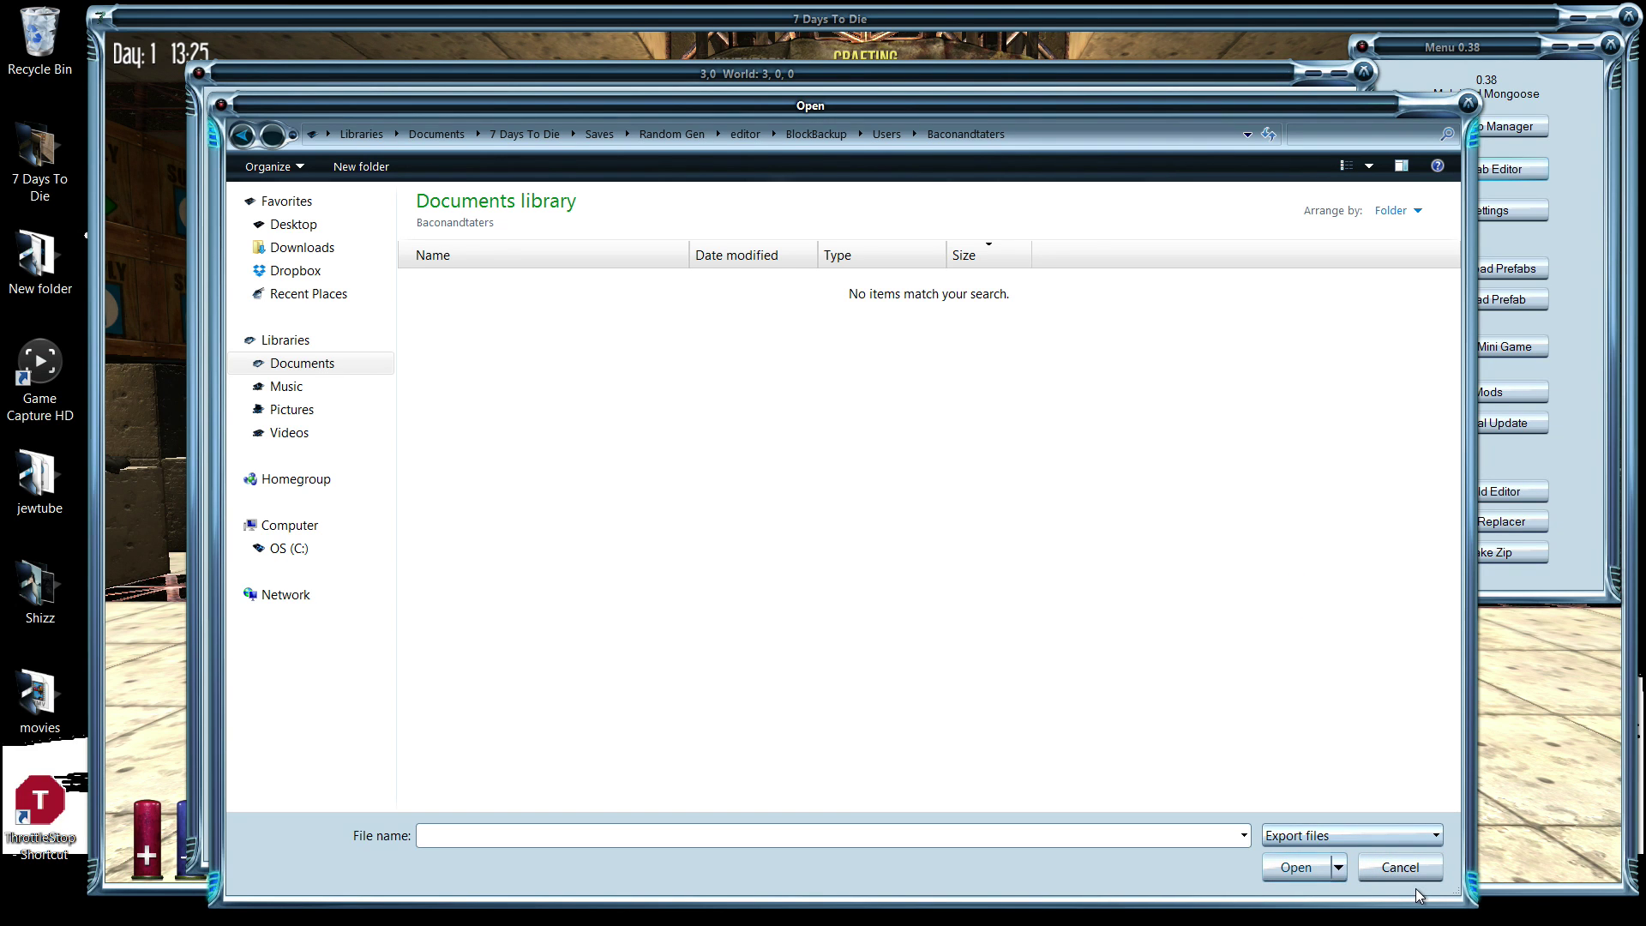
pyautogui.click(1394, 875)
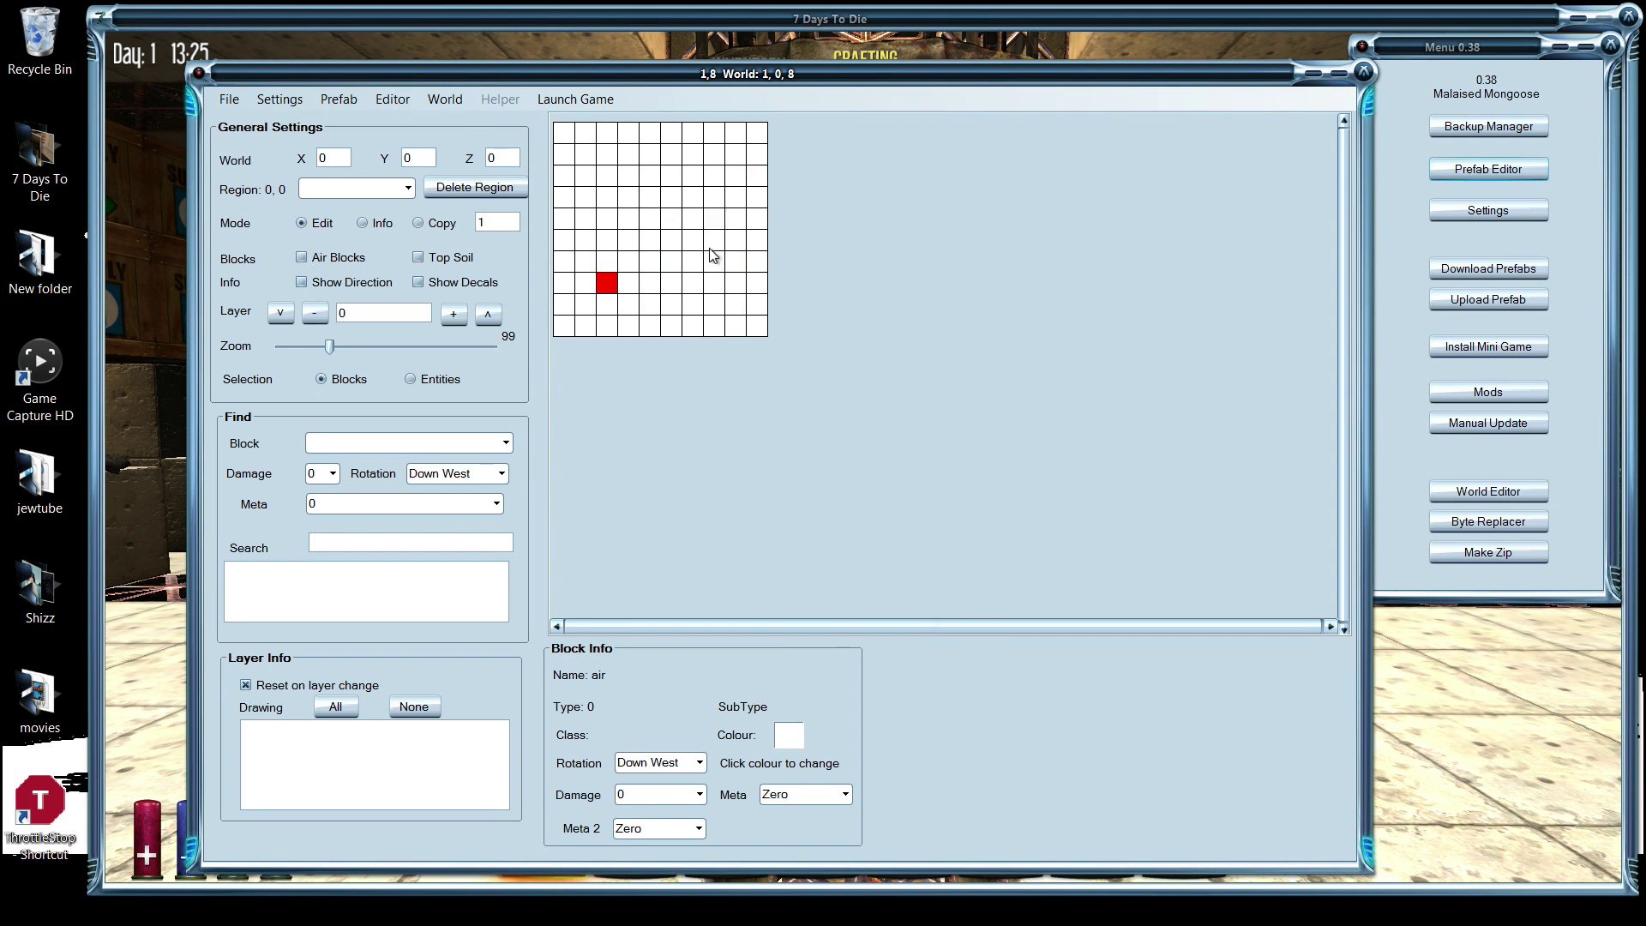
pyautogui.click(1364, 73)
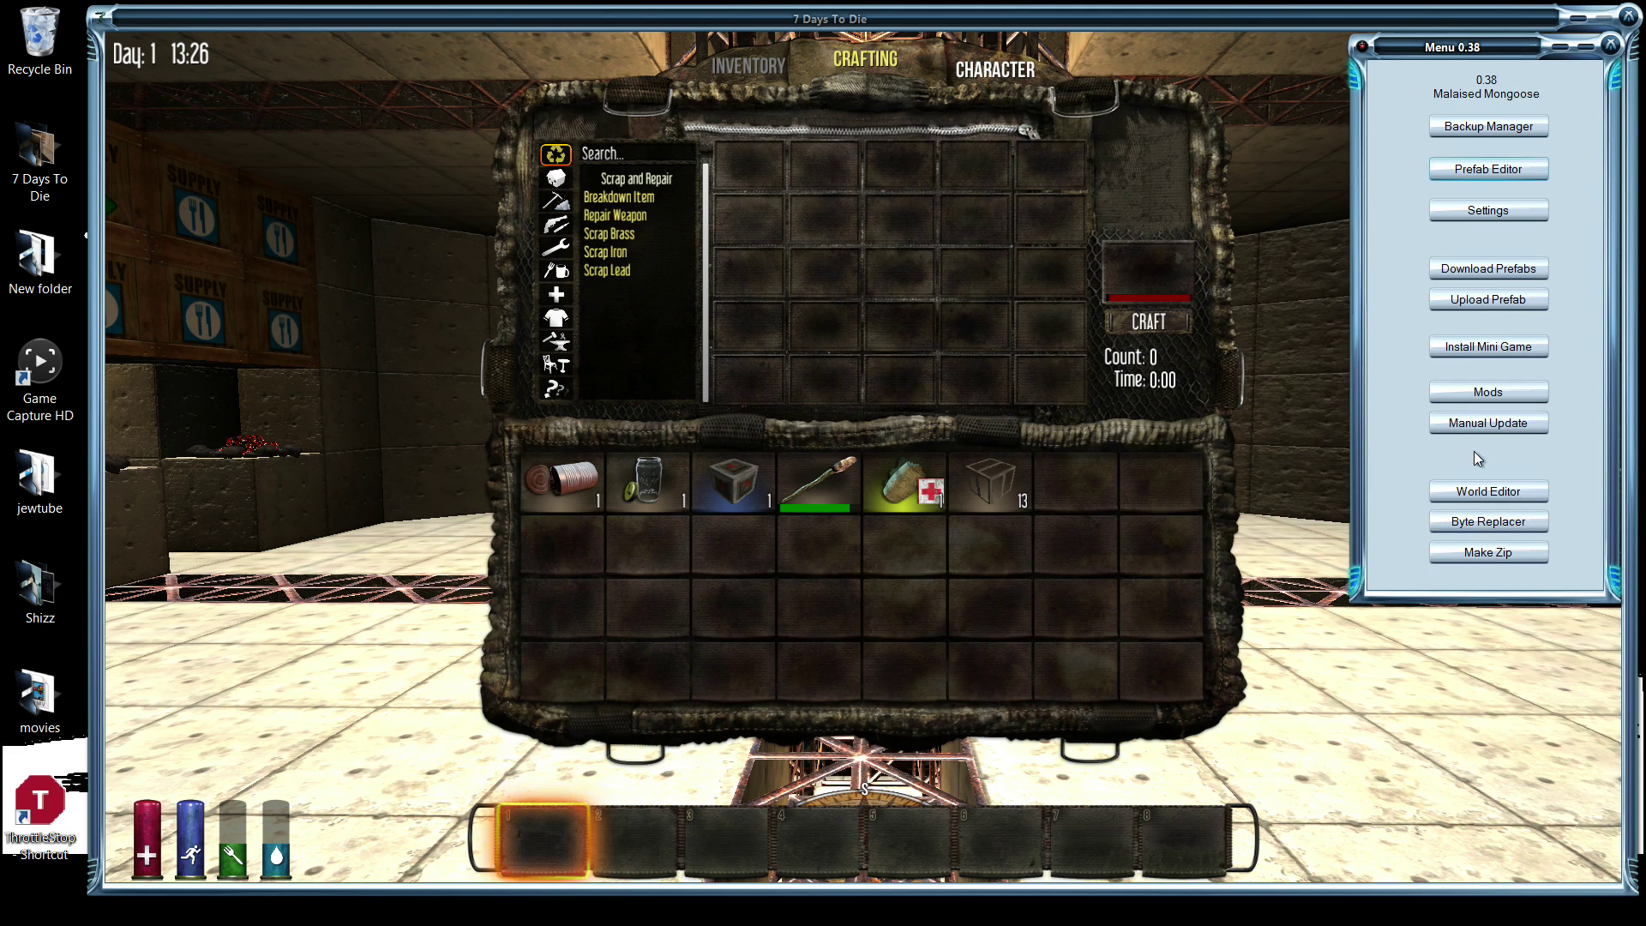
# Step: Review the Menu 0.38 settings, cancel without saving, and minimize the mod menu
pyautogui.click(1472, 423)
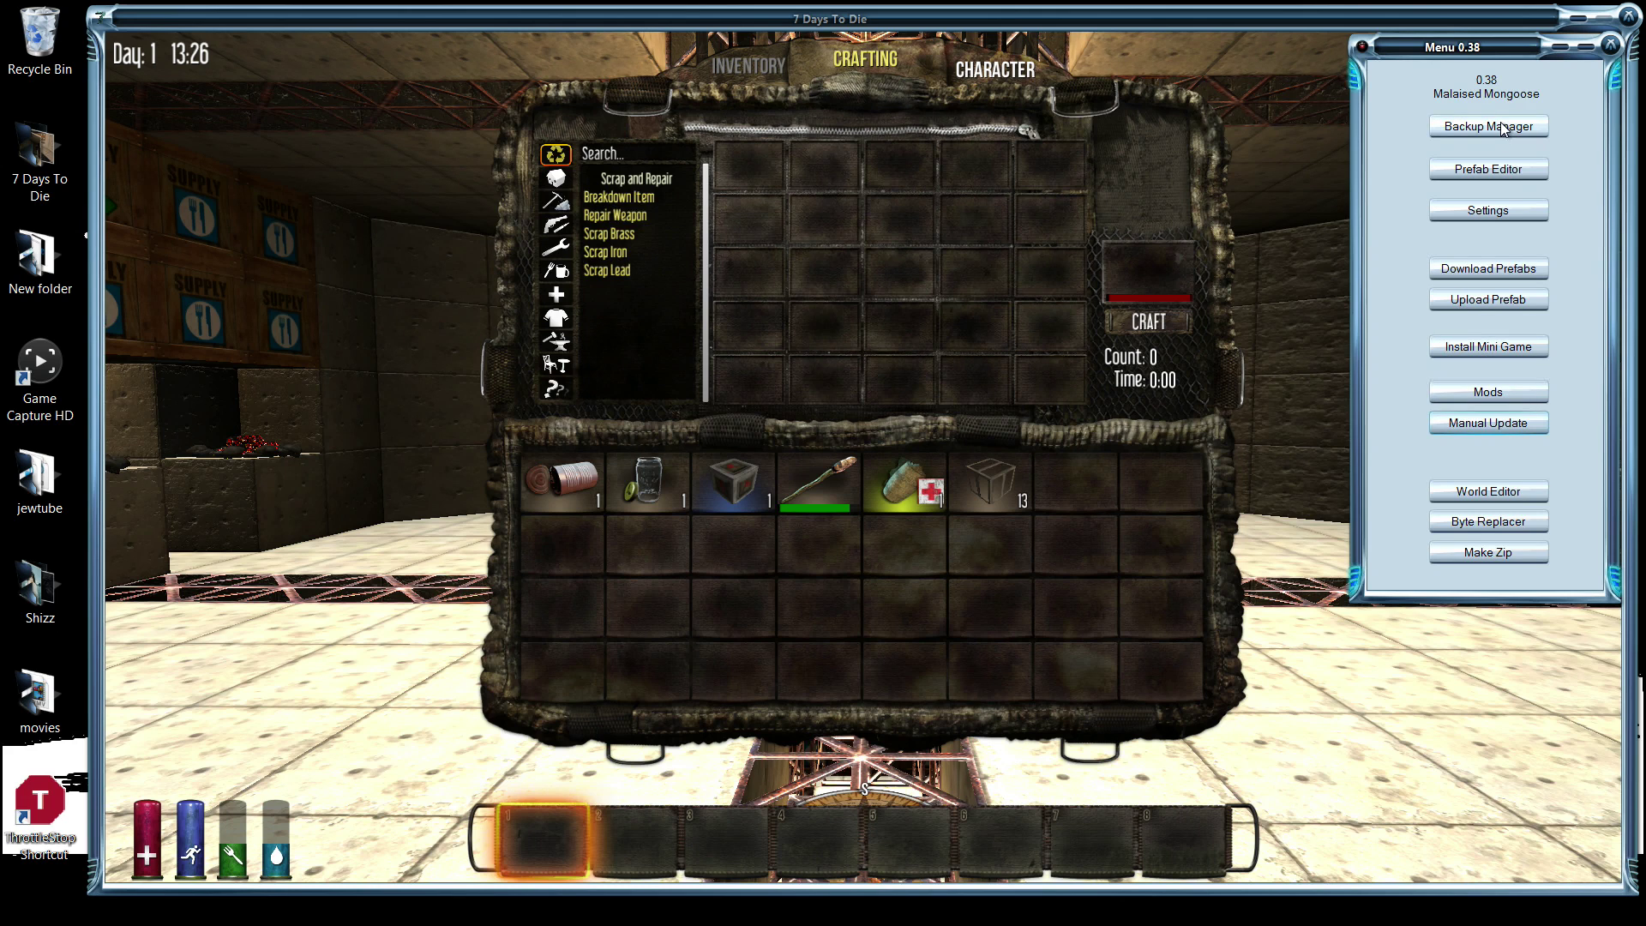
pyautogui.click(1442, 214)
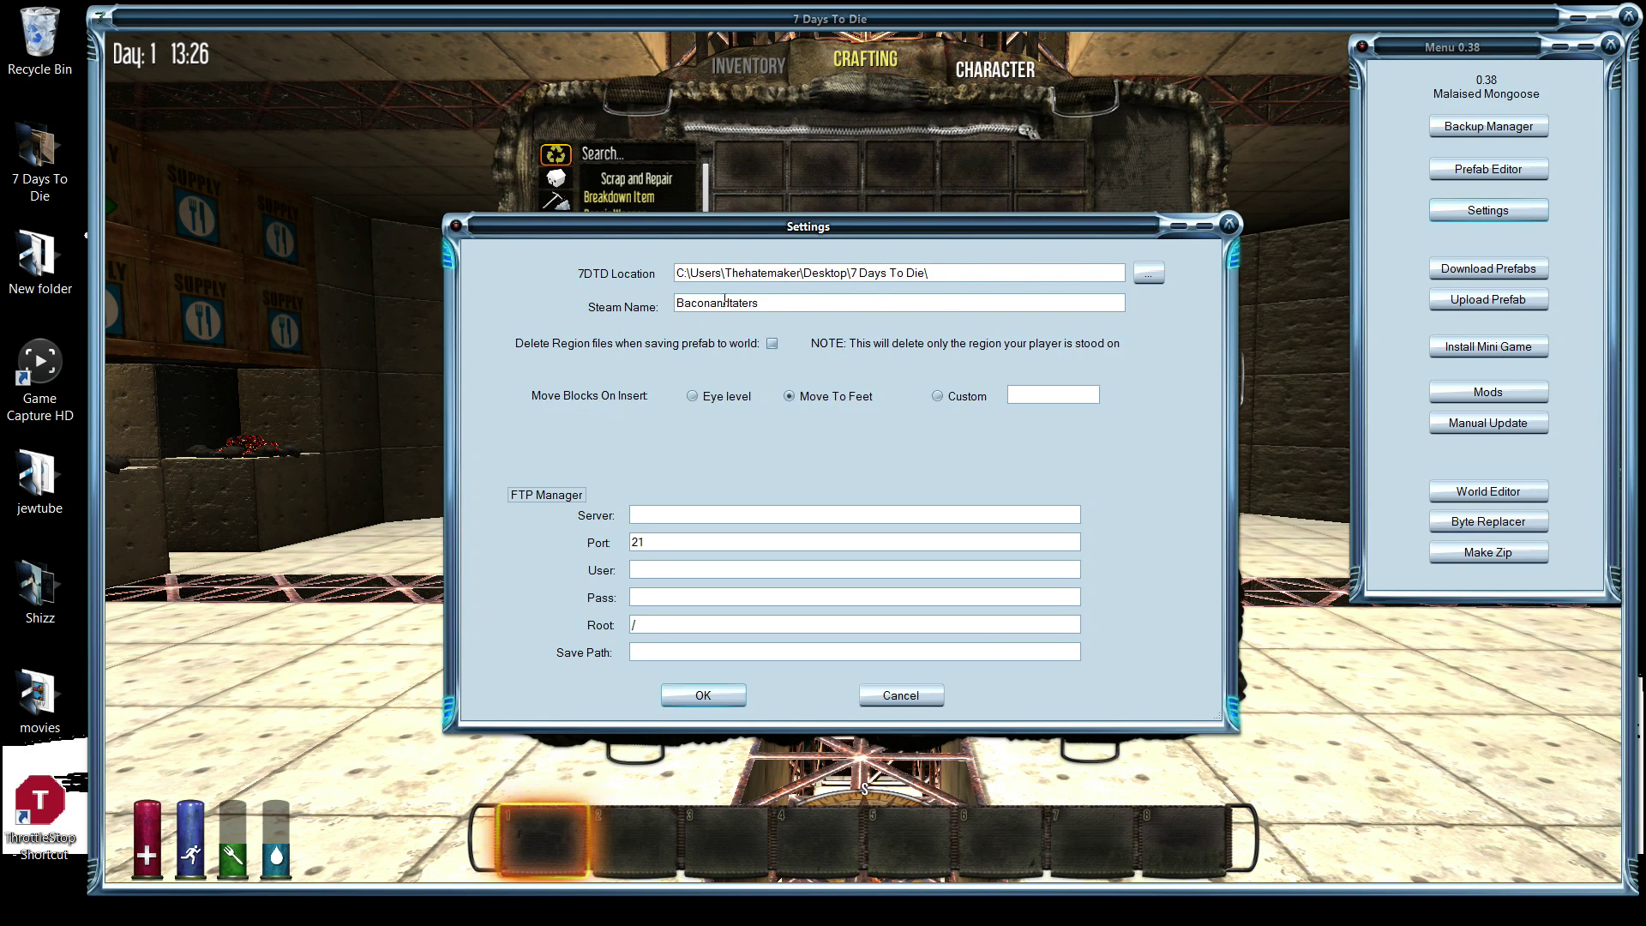
pyautogui.click(883, 698)
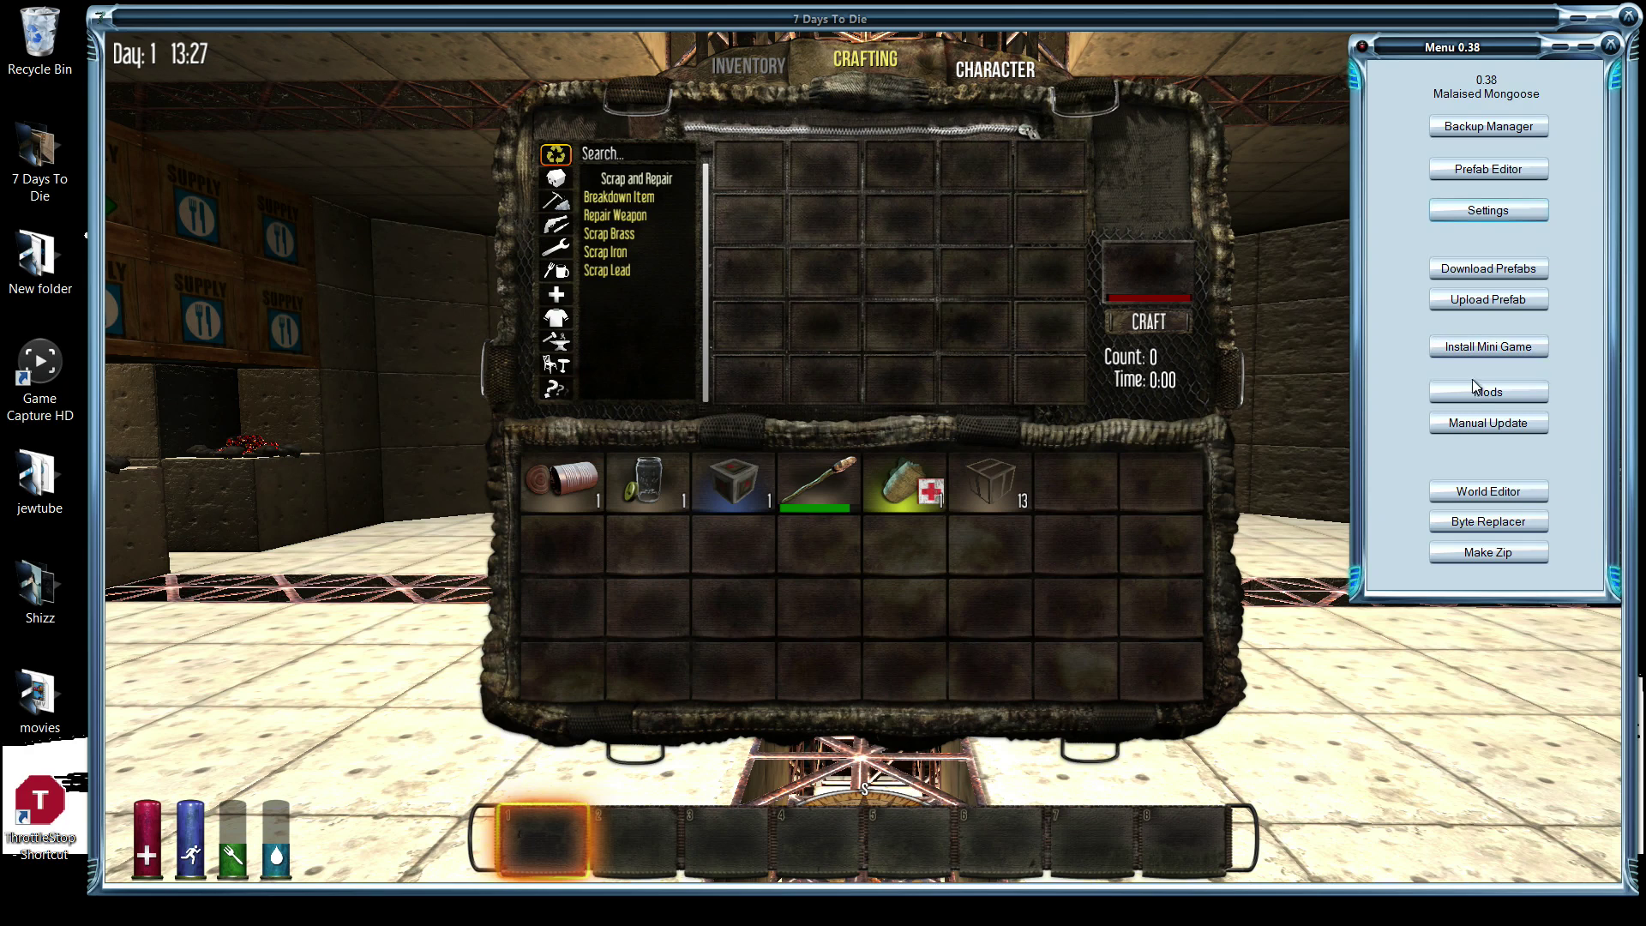
pyautogui.click(1557, 48)
pyautogui.click(1575, 17)
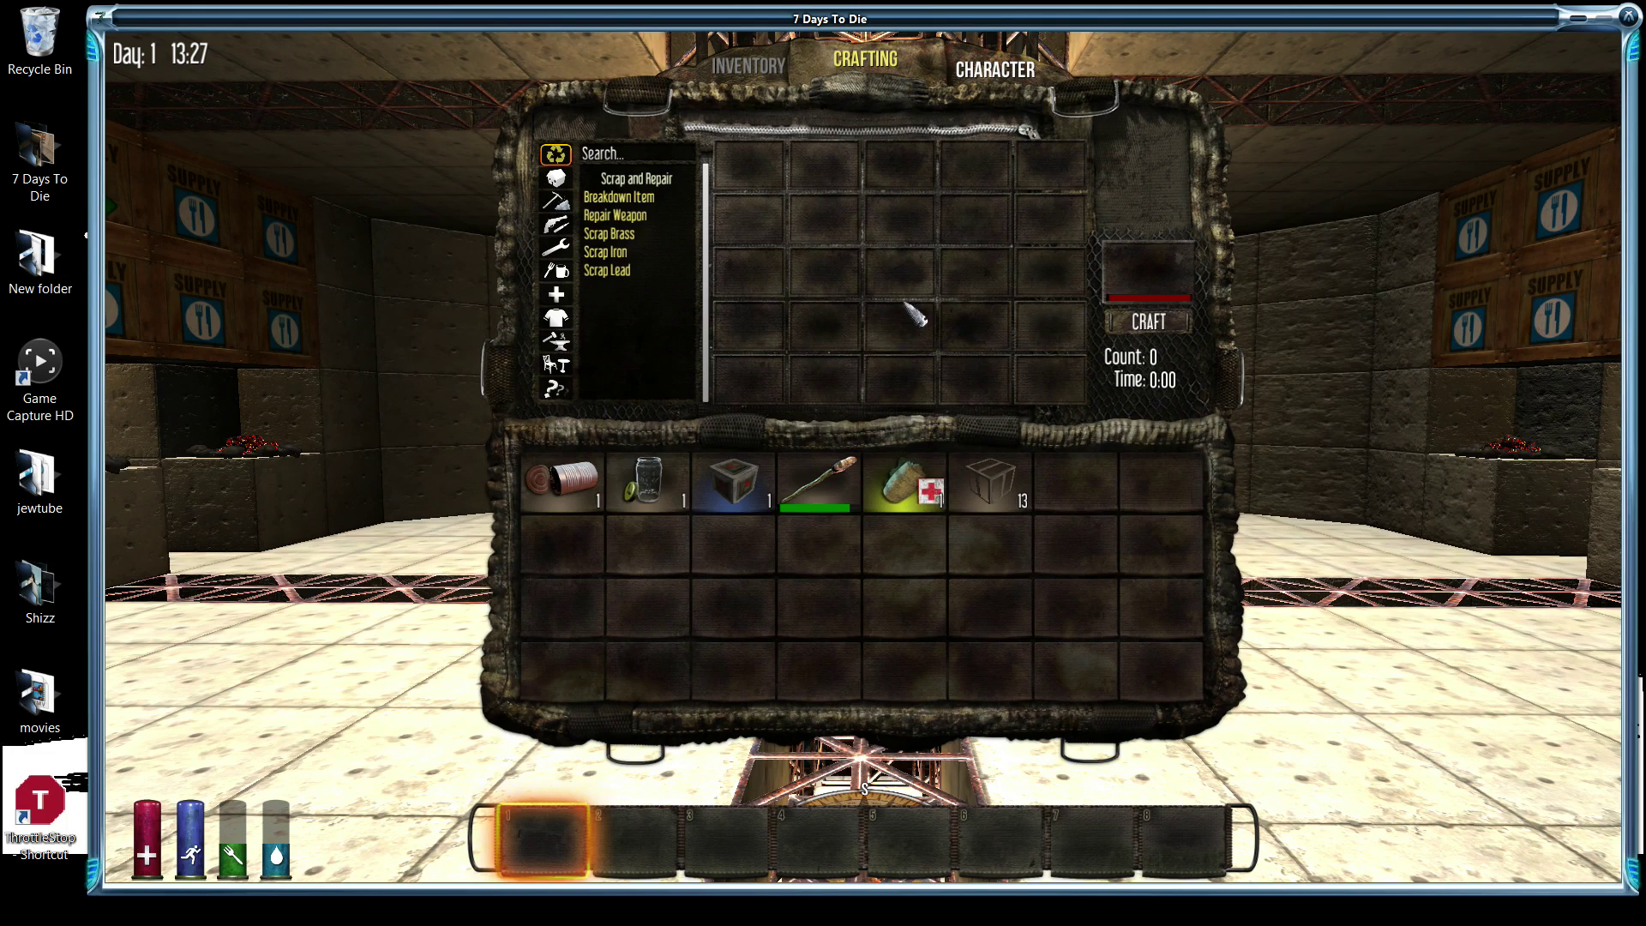
# Step: Leave the crafting screen and walk through the hall past the scaffold to open the outside door
pyautogui.press('Tab')
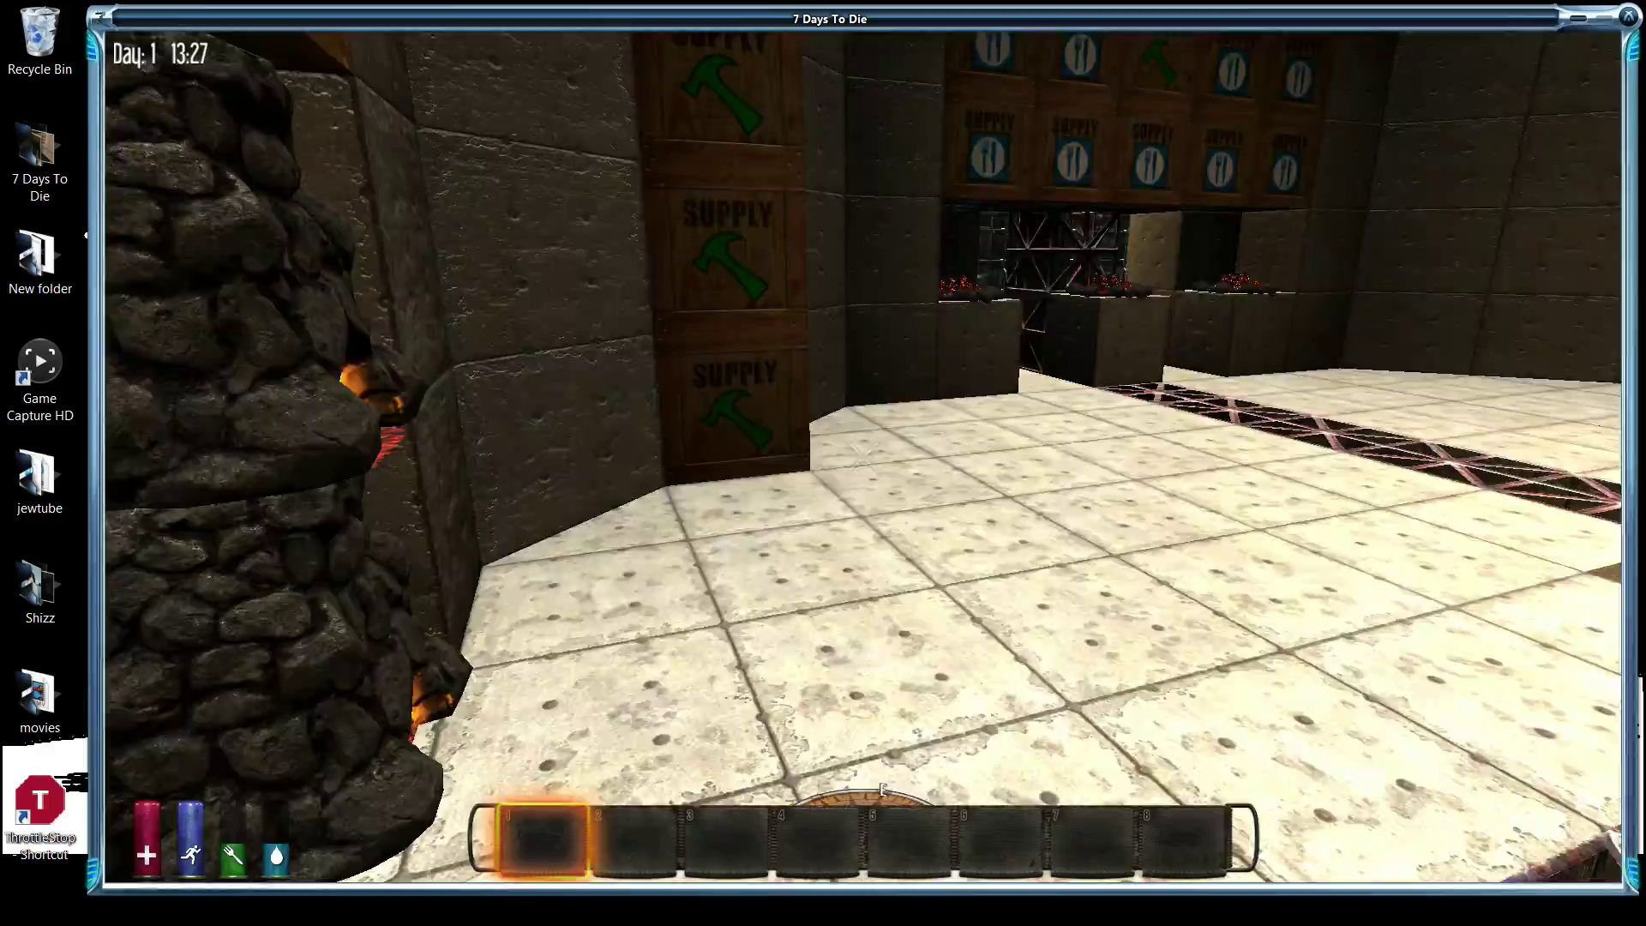
pyautogui.press('s')
pyautogui.press('w')
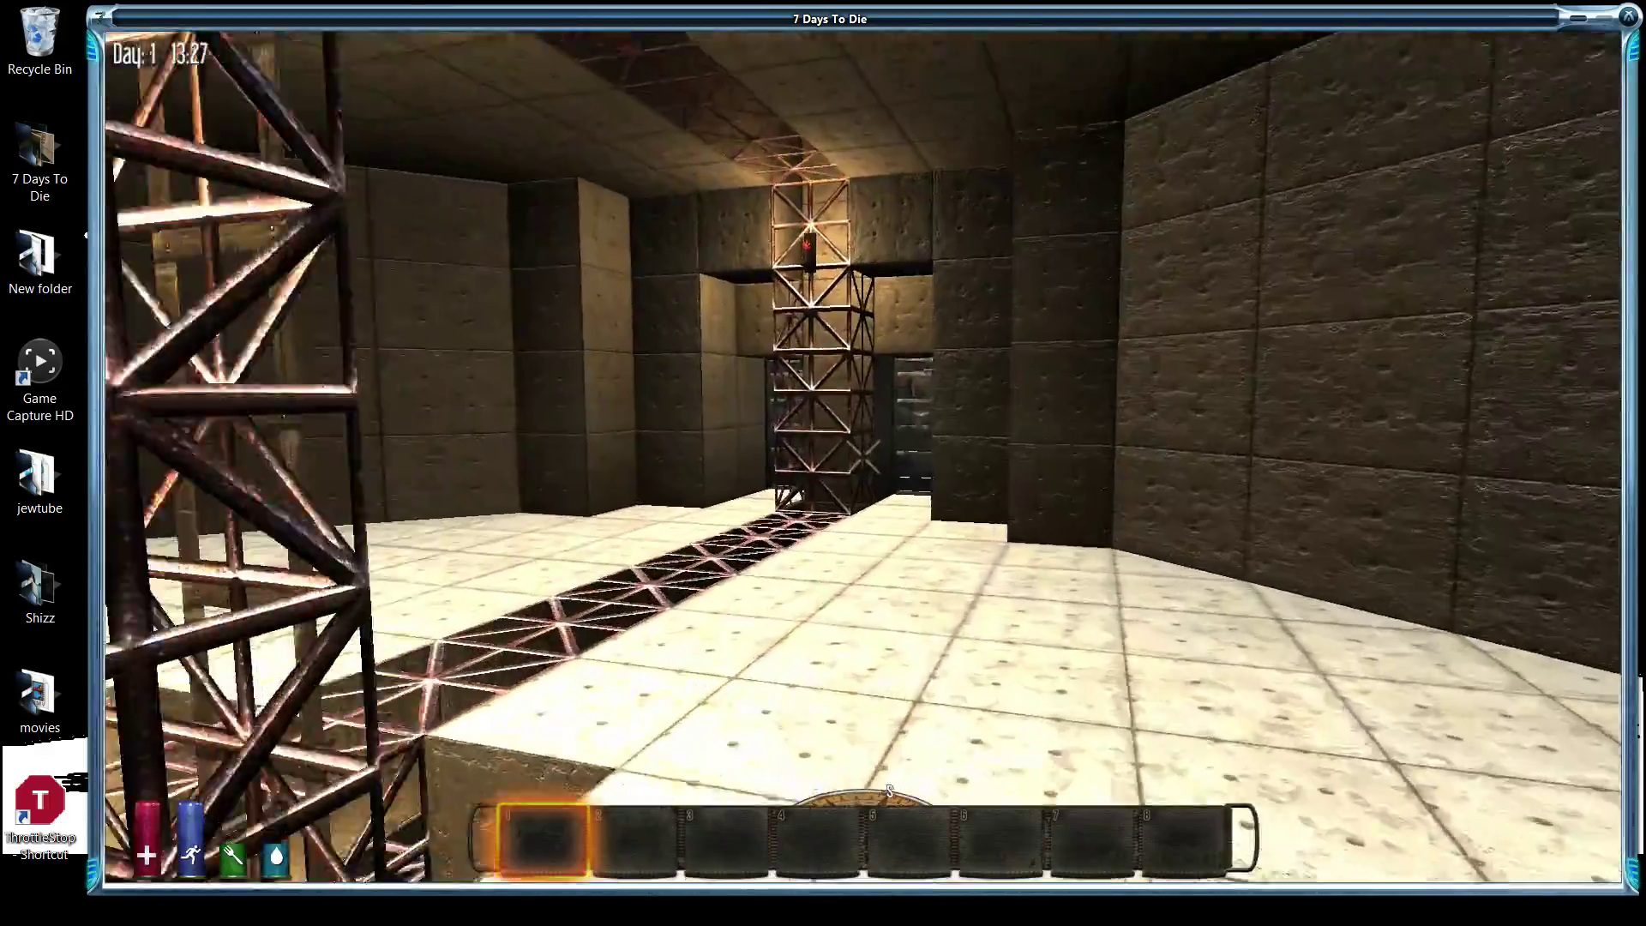
pyautogui.press('w')
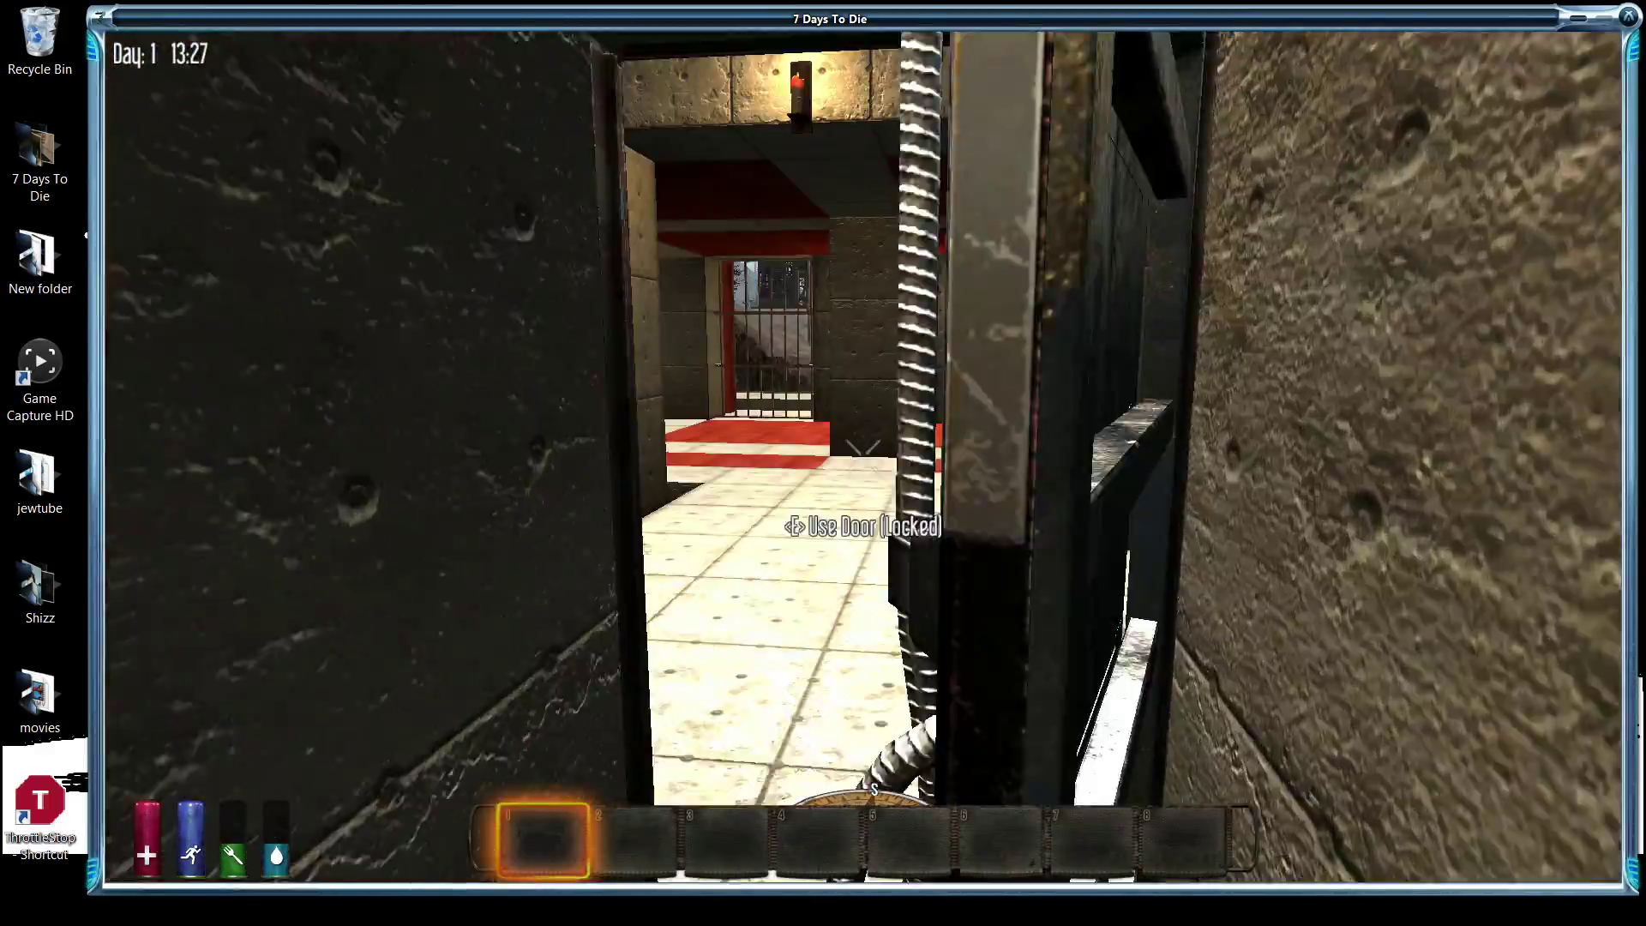
pyautogui.press('w')
pyautogui.press('d')
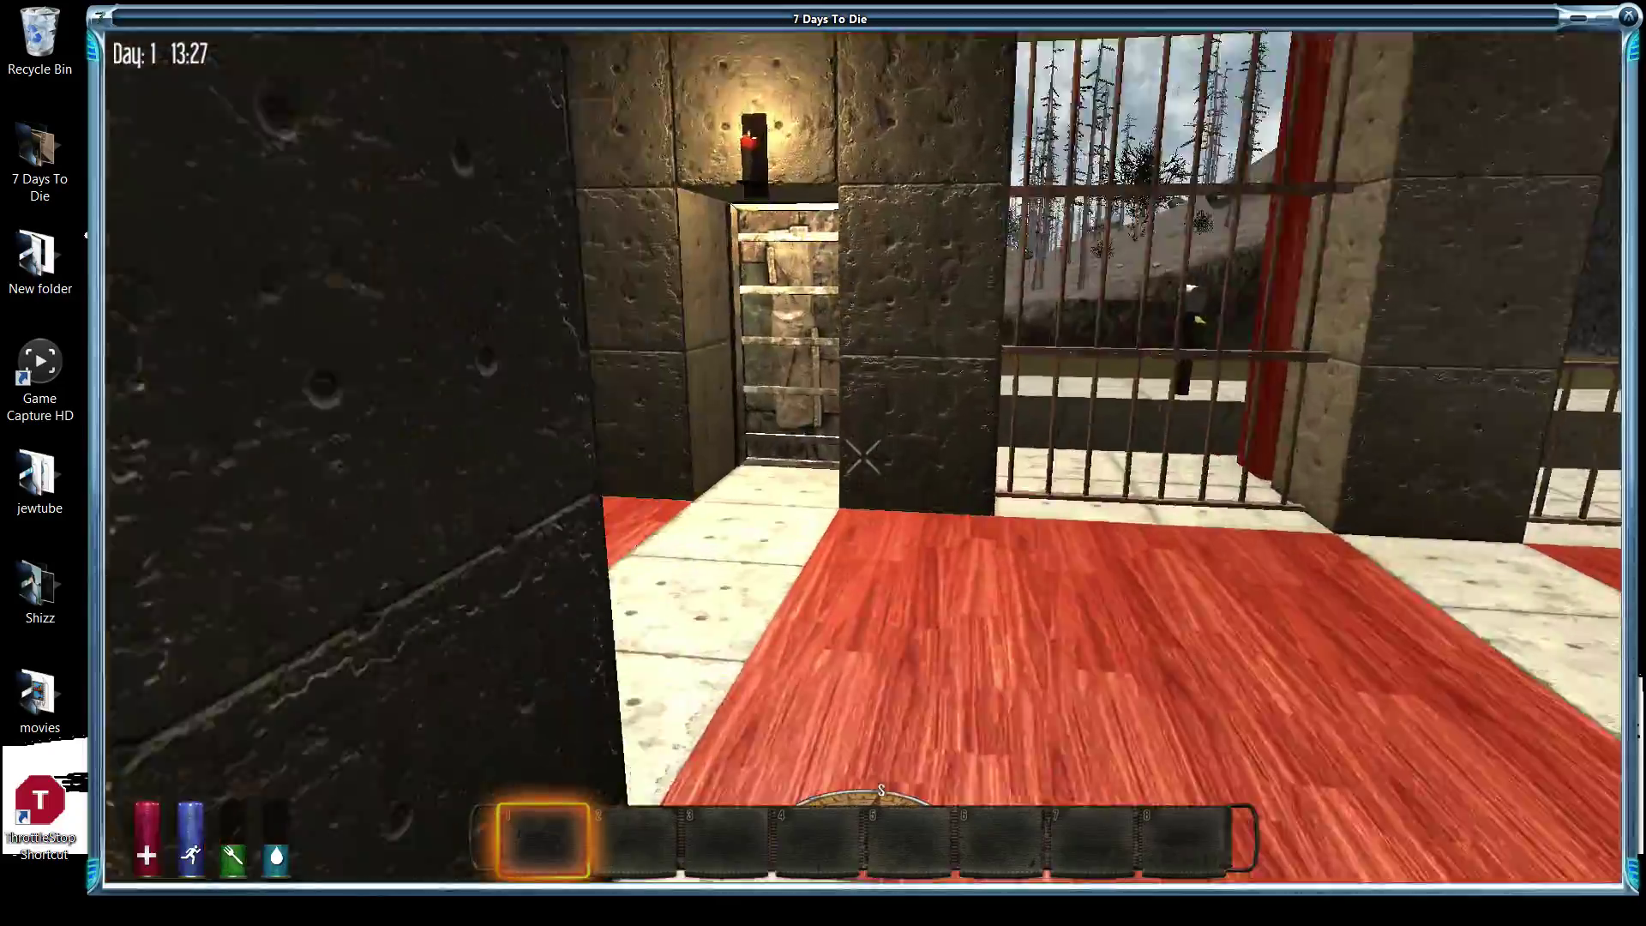
pyautogui.press('w')
pyautogui.press('e')
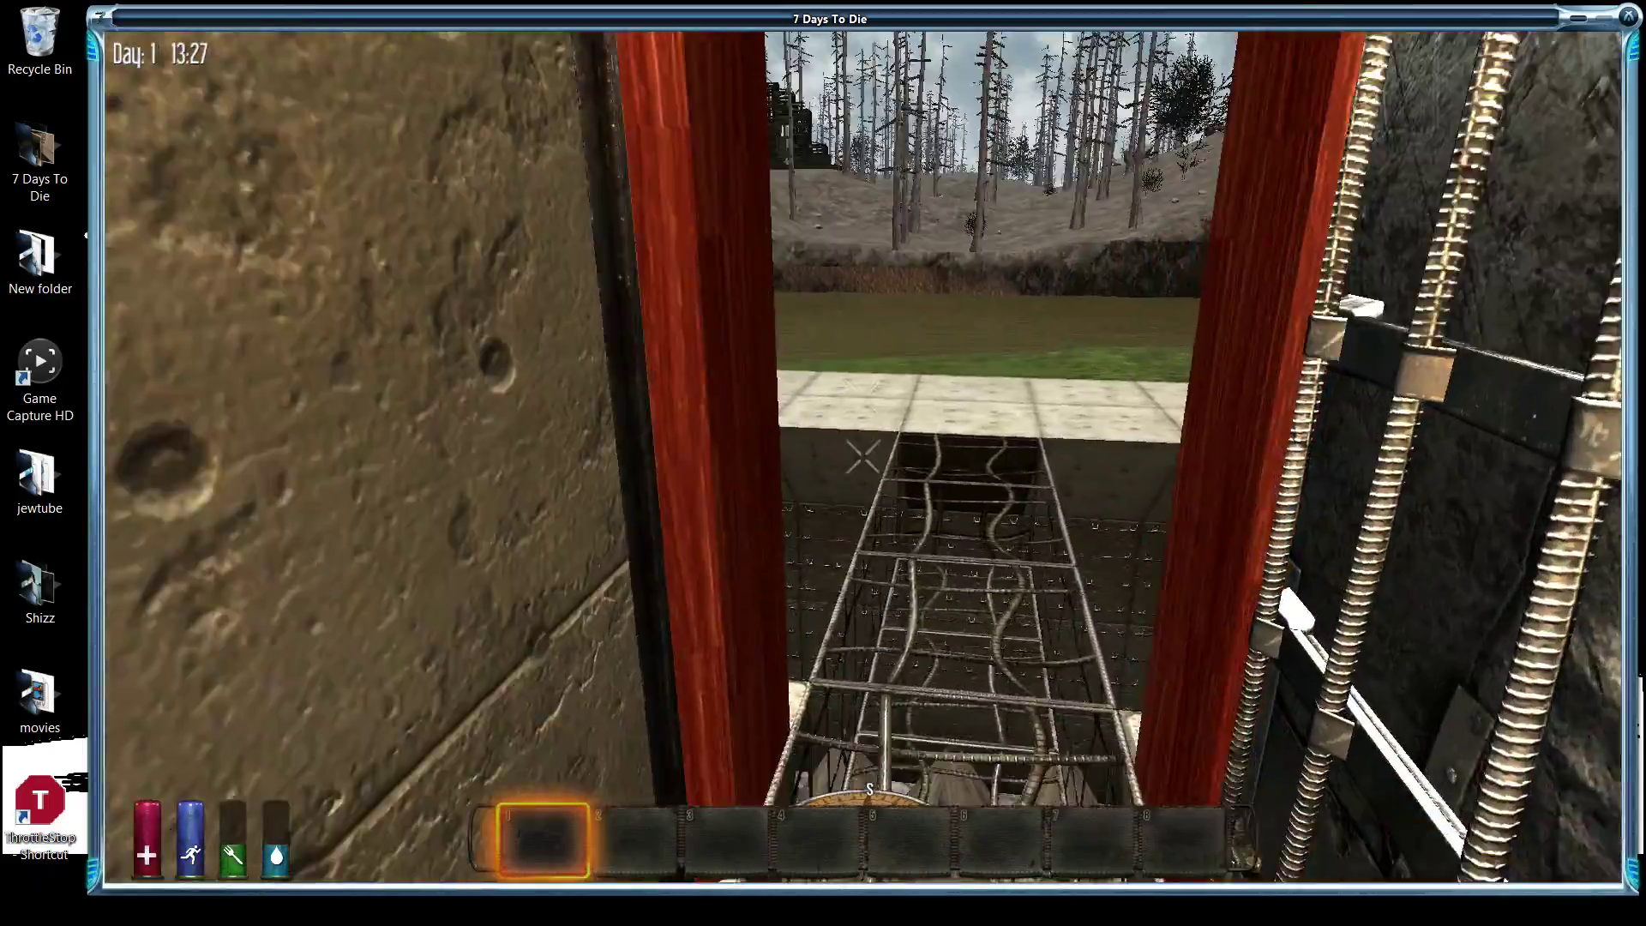
# Step: Walk out over the spiked bridge to the low perimeter wall and spike trench
pyautogui.press('w')
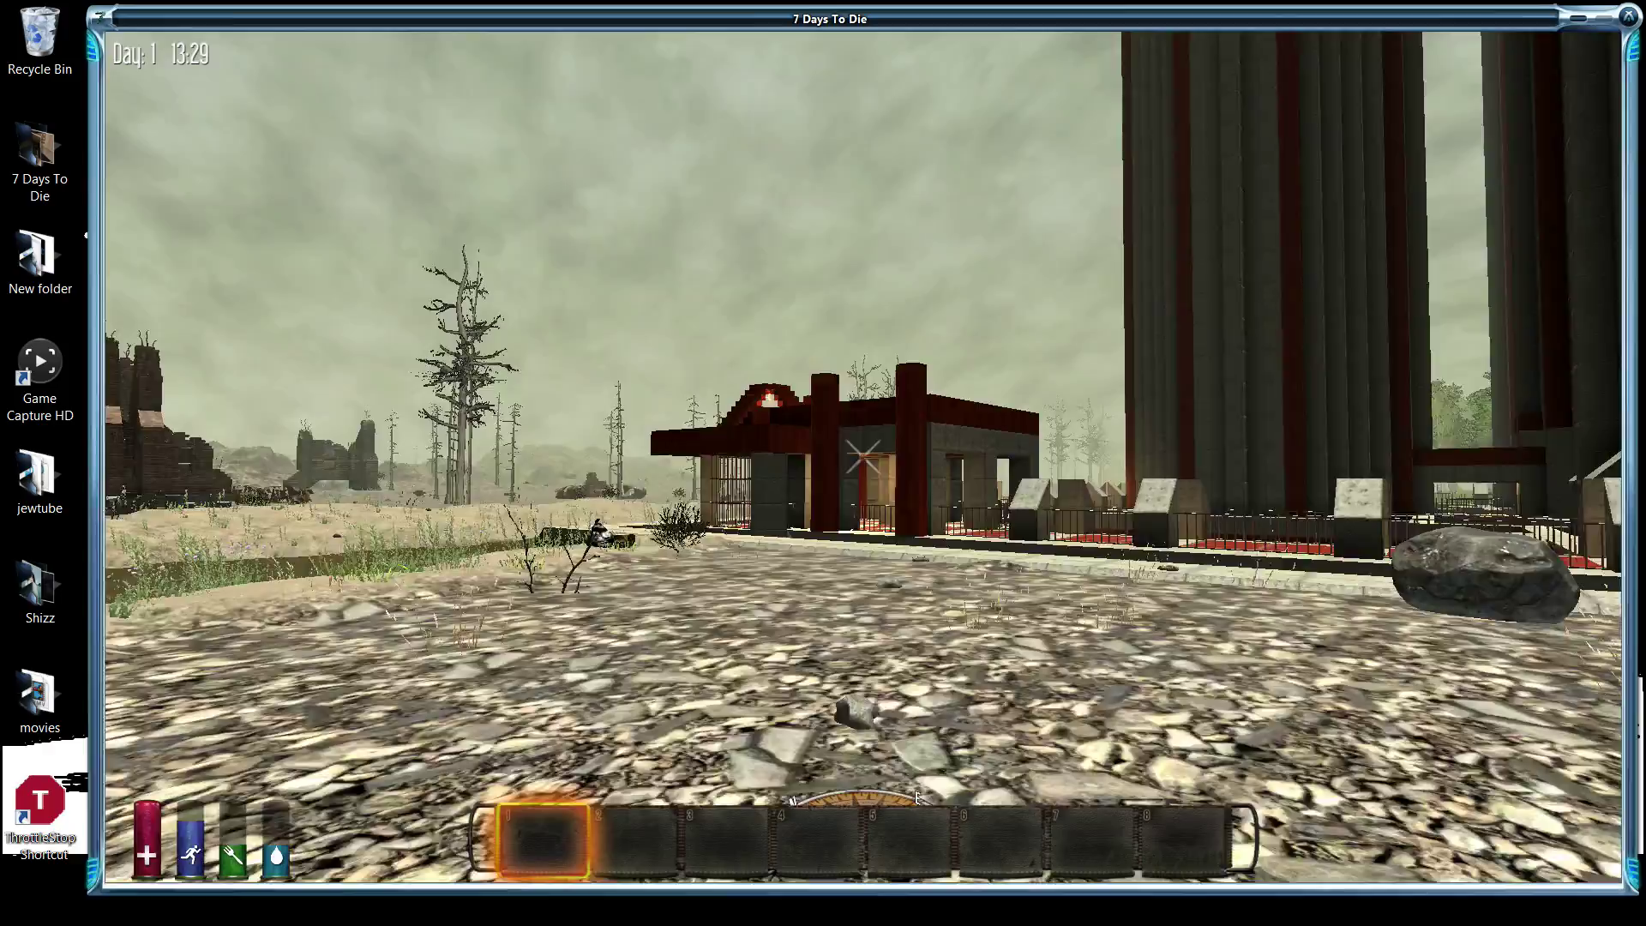
pyautogui.press('w')
pyautogui.press('d')
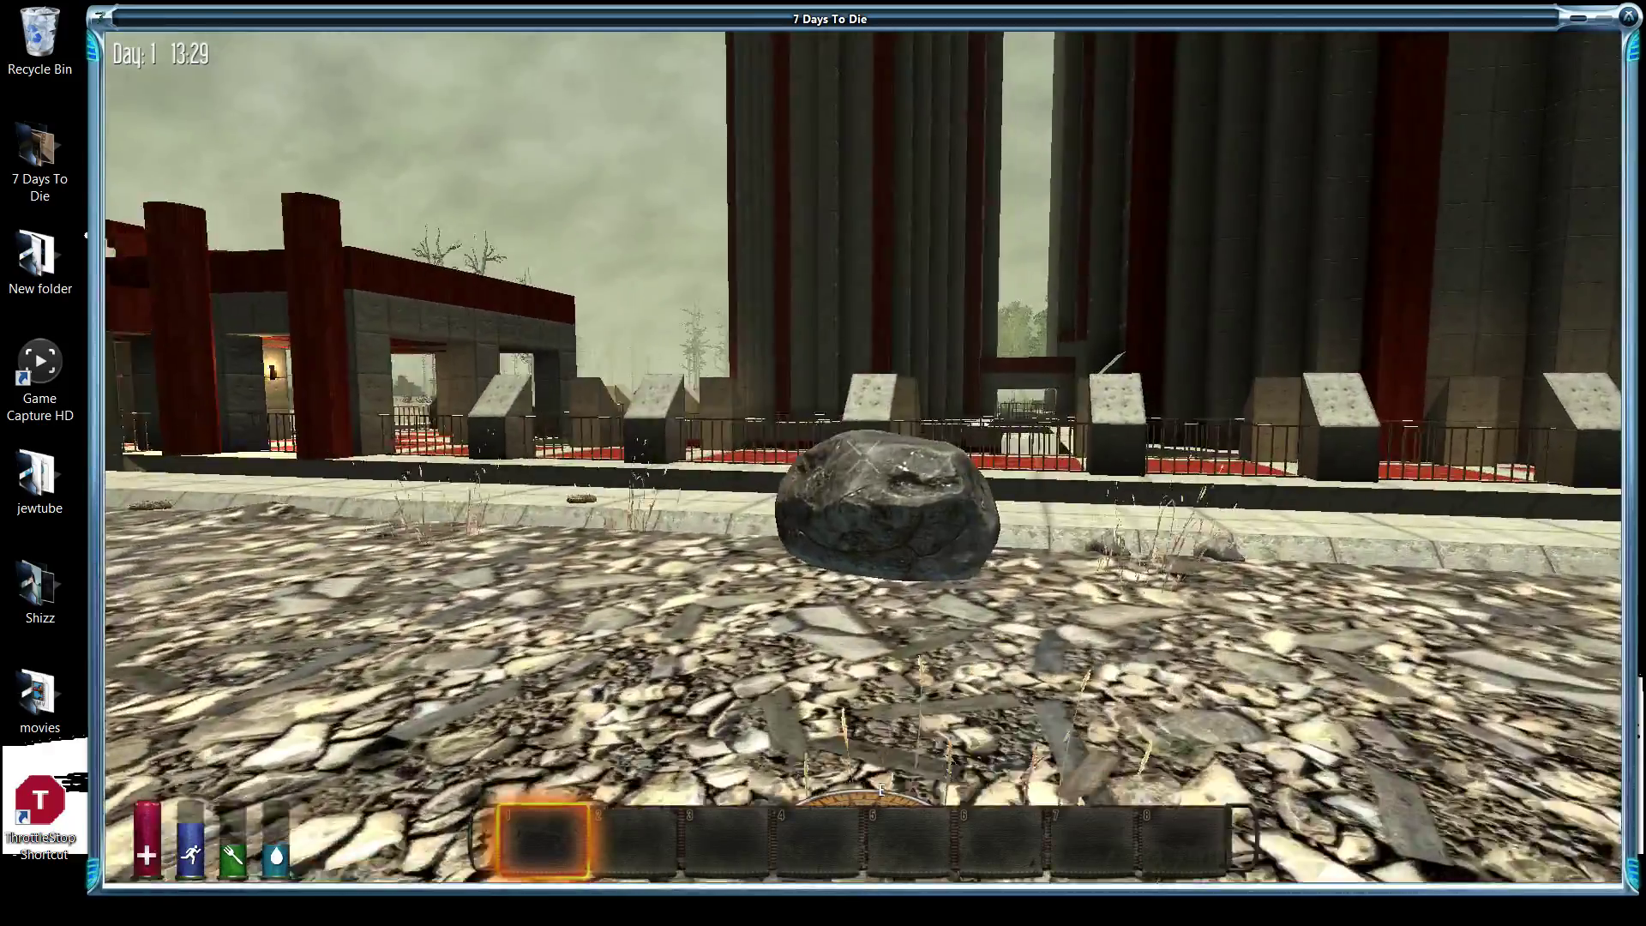
pyautogui.press('w')
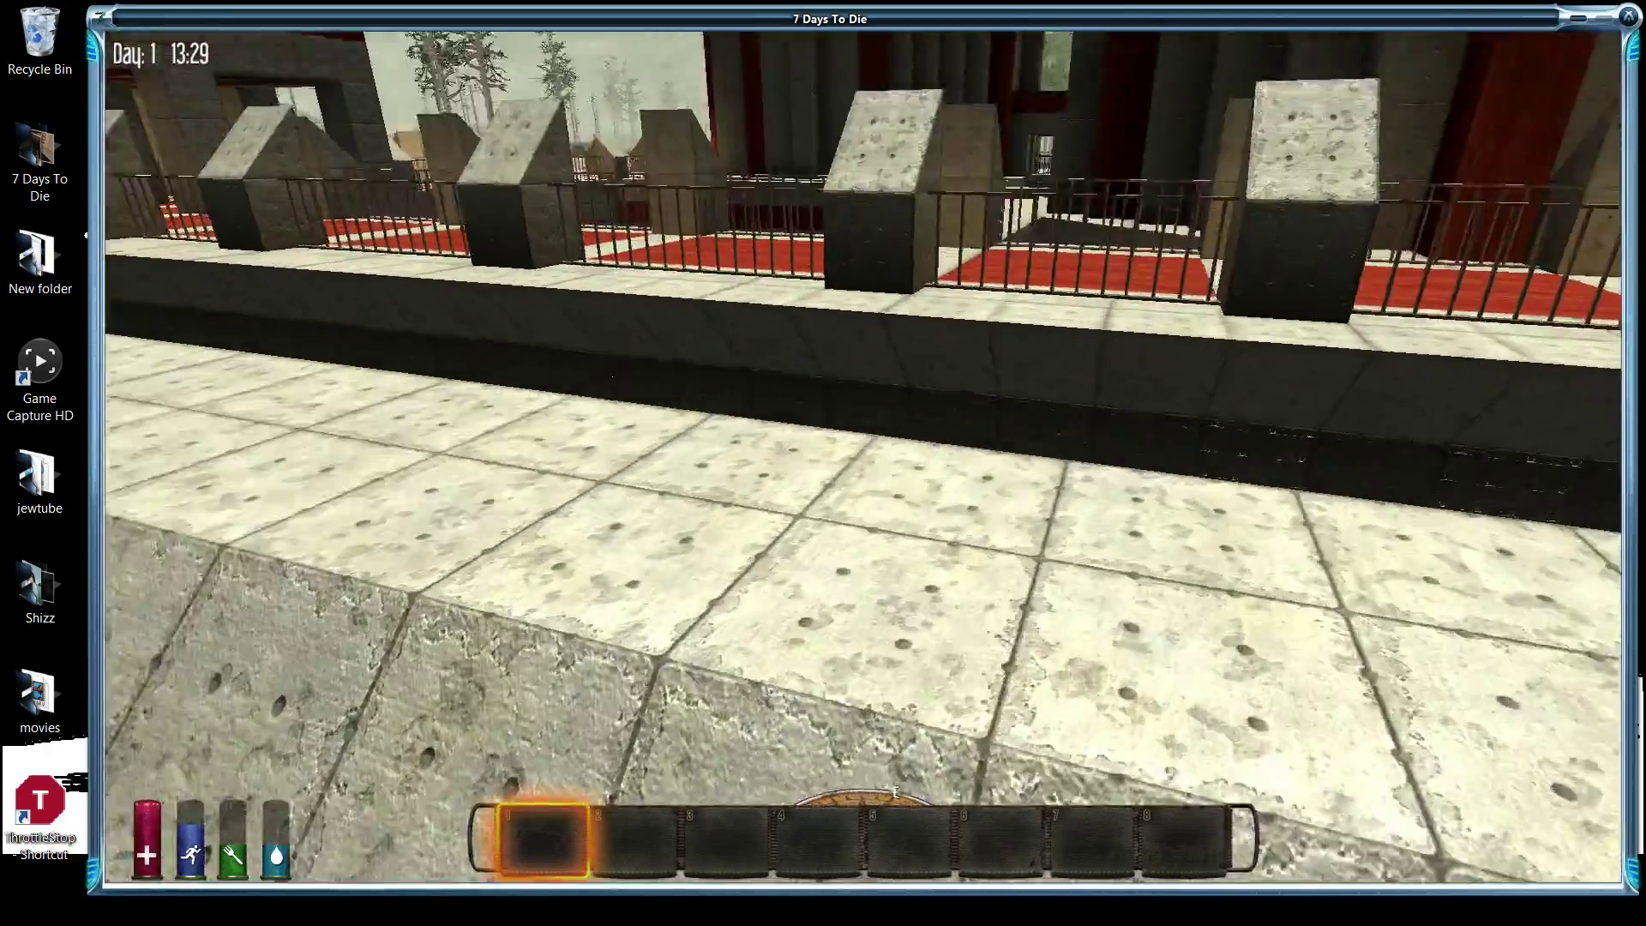
pyautogui.press('w')
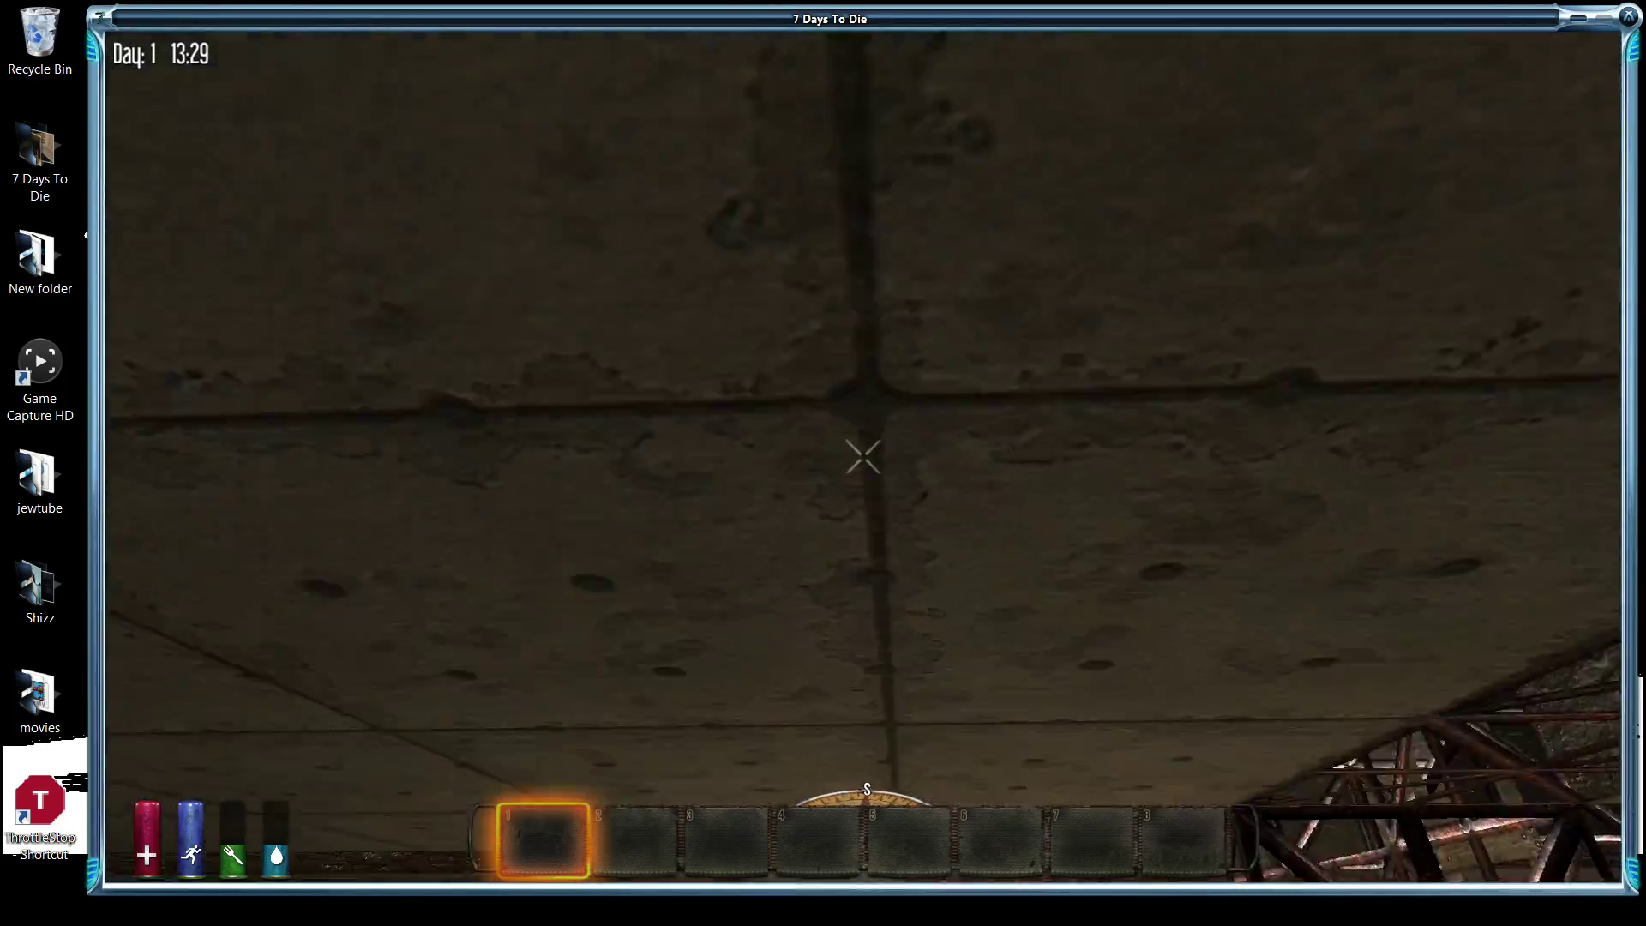
# Step: Fly up and back away for a full top-down view of the tall tower and base
pyautogui.press('space')
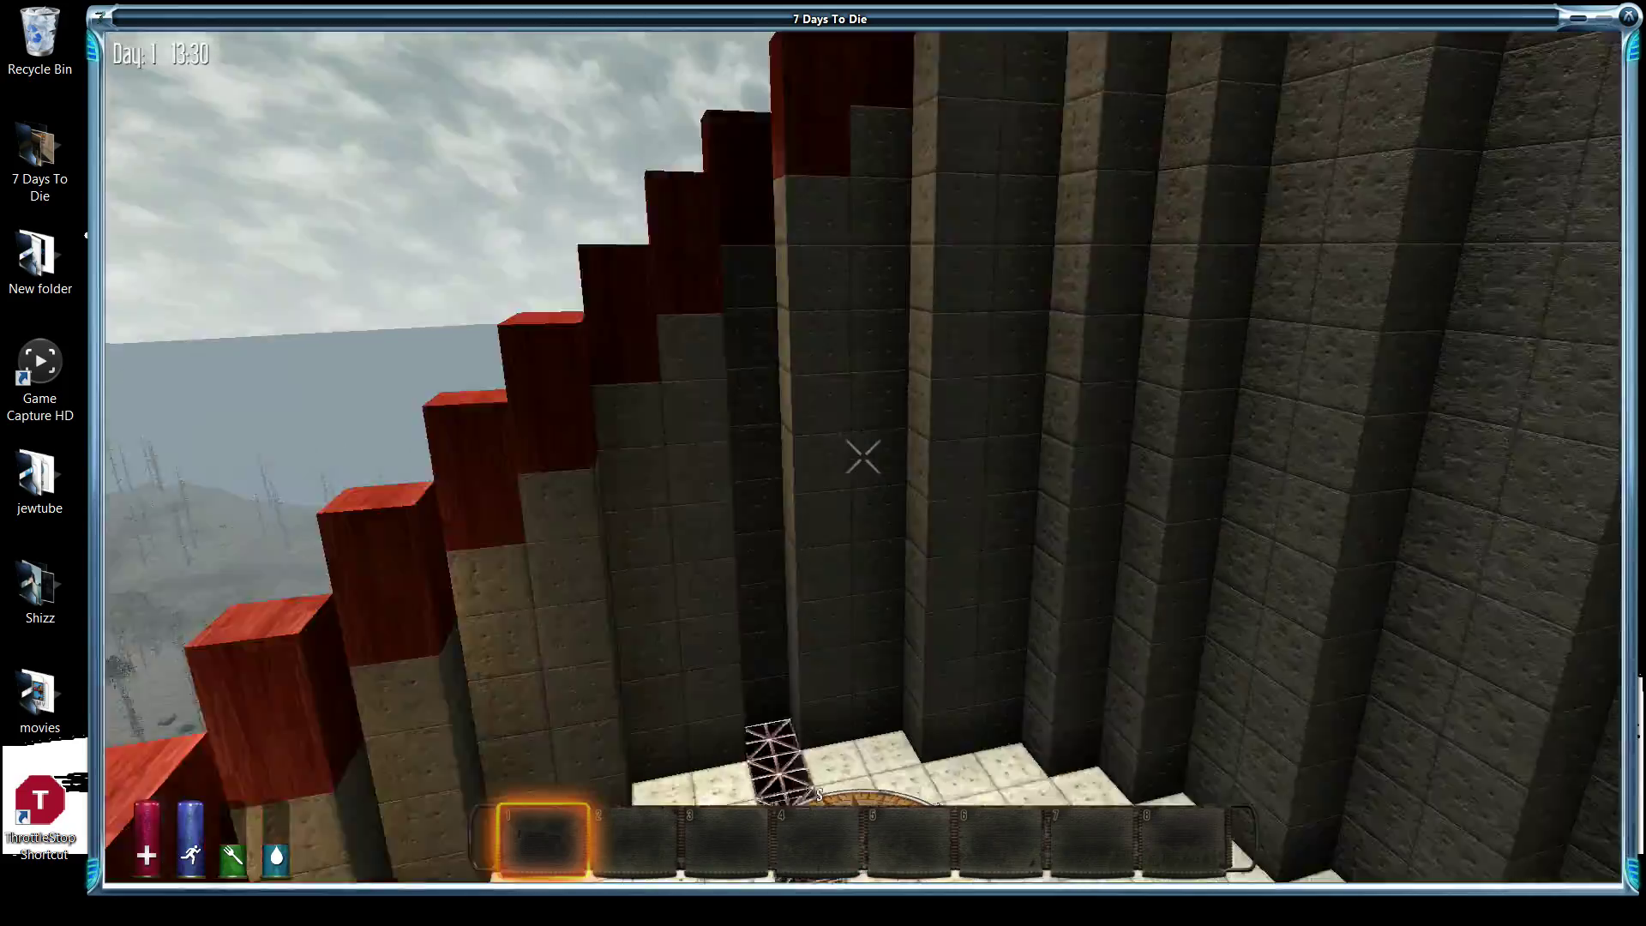
pyautogui.press('s')
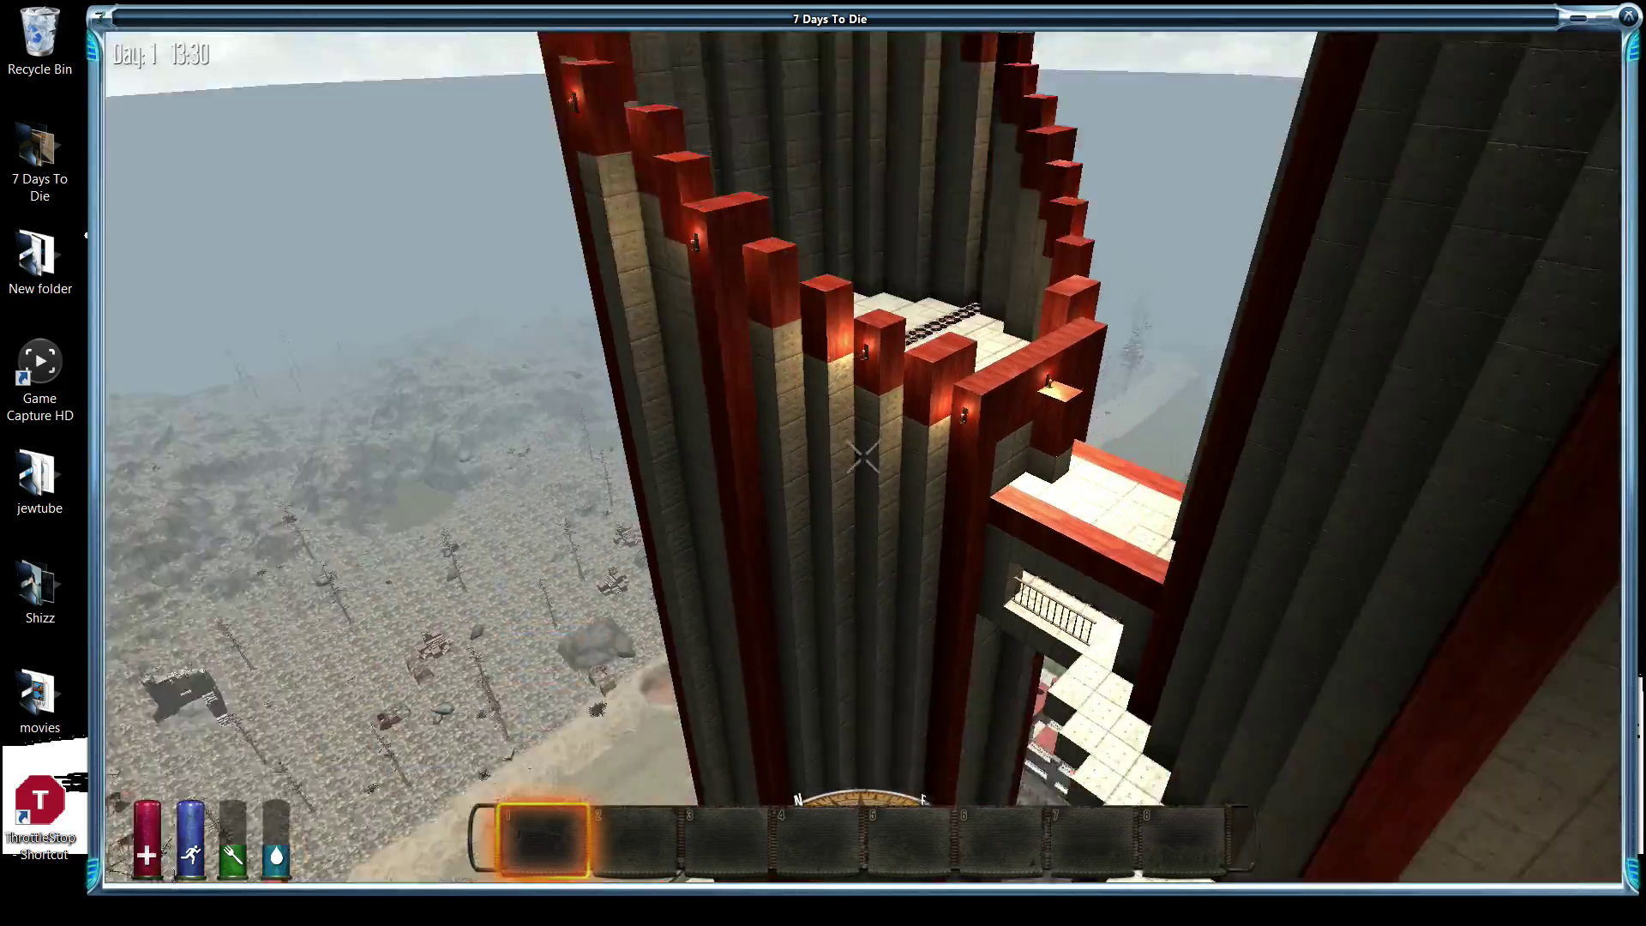
pyautogui.press('w')
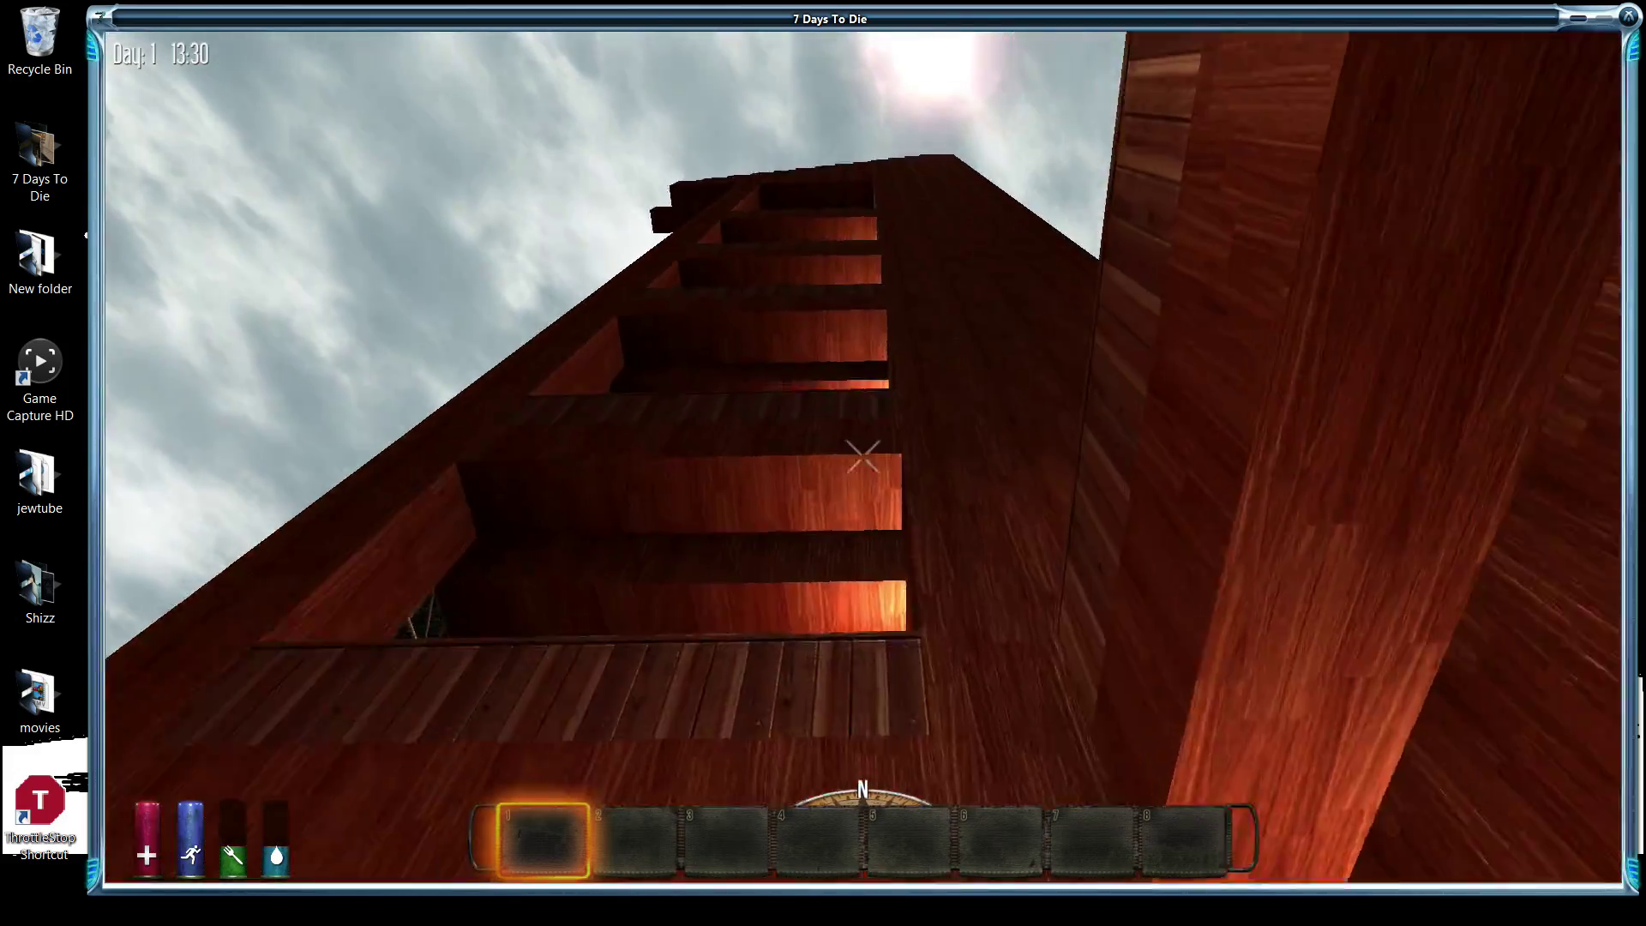
pyautogui.press('s')
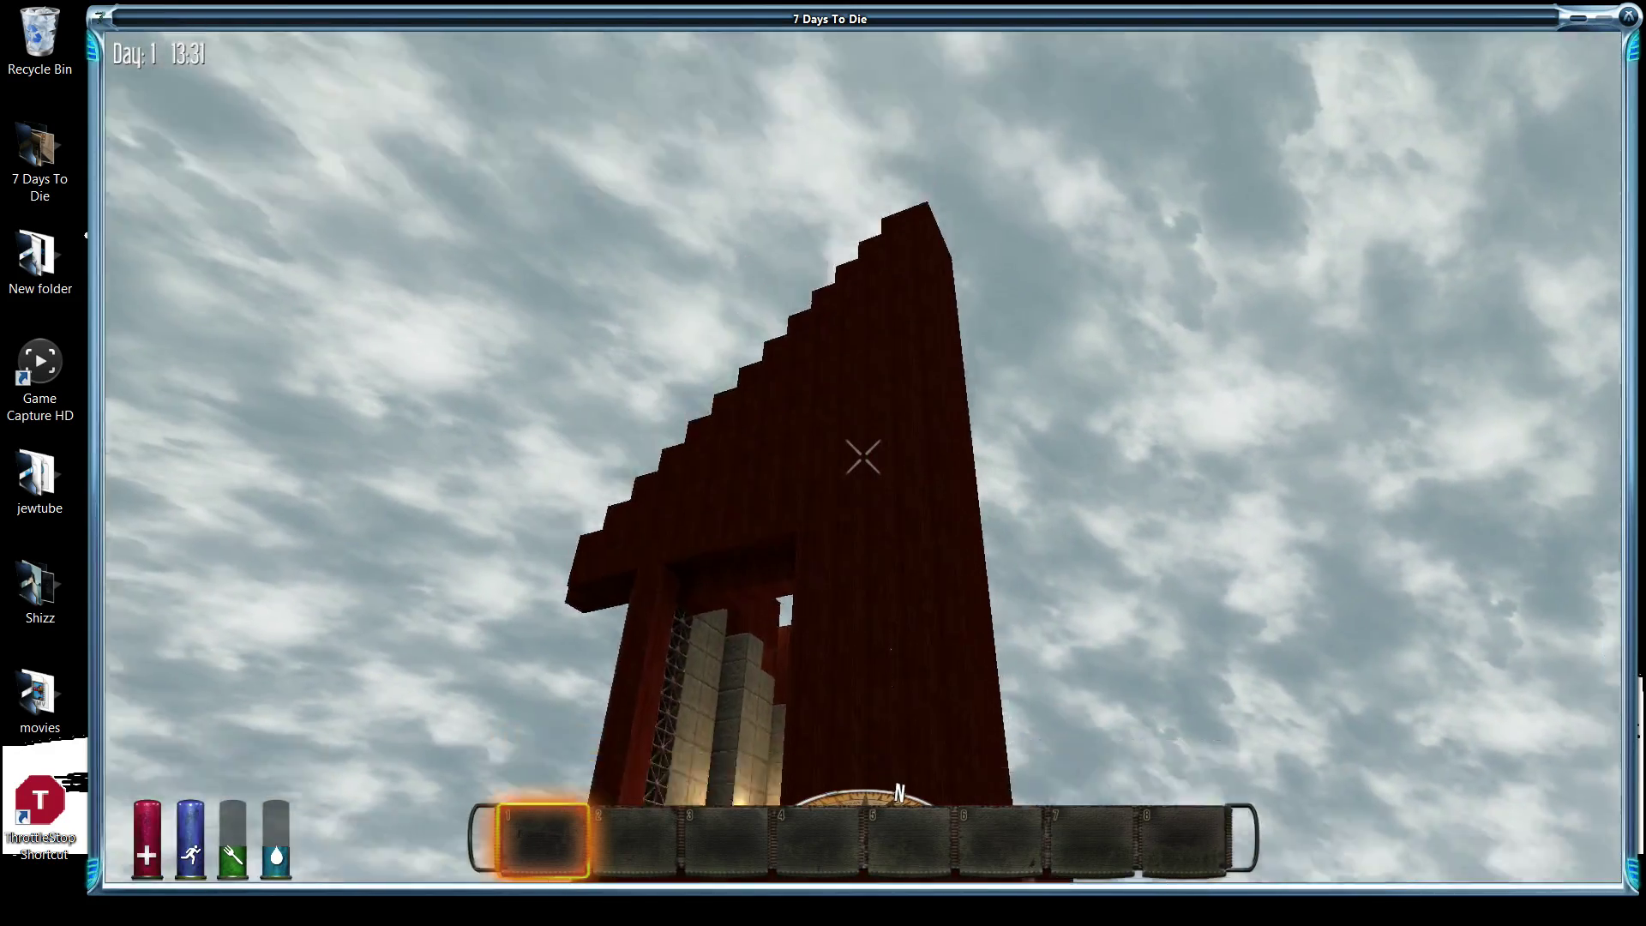
pyautogui.press('s')
pyautogui.press('space')
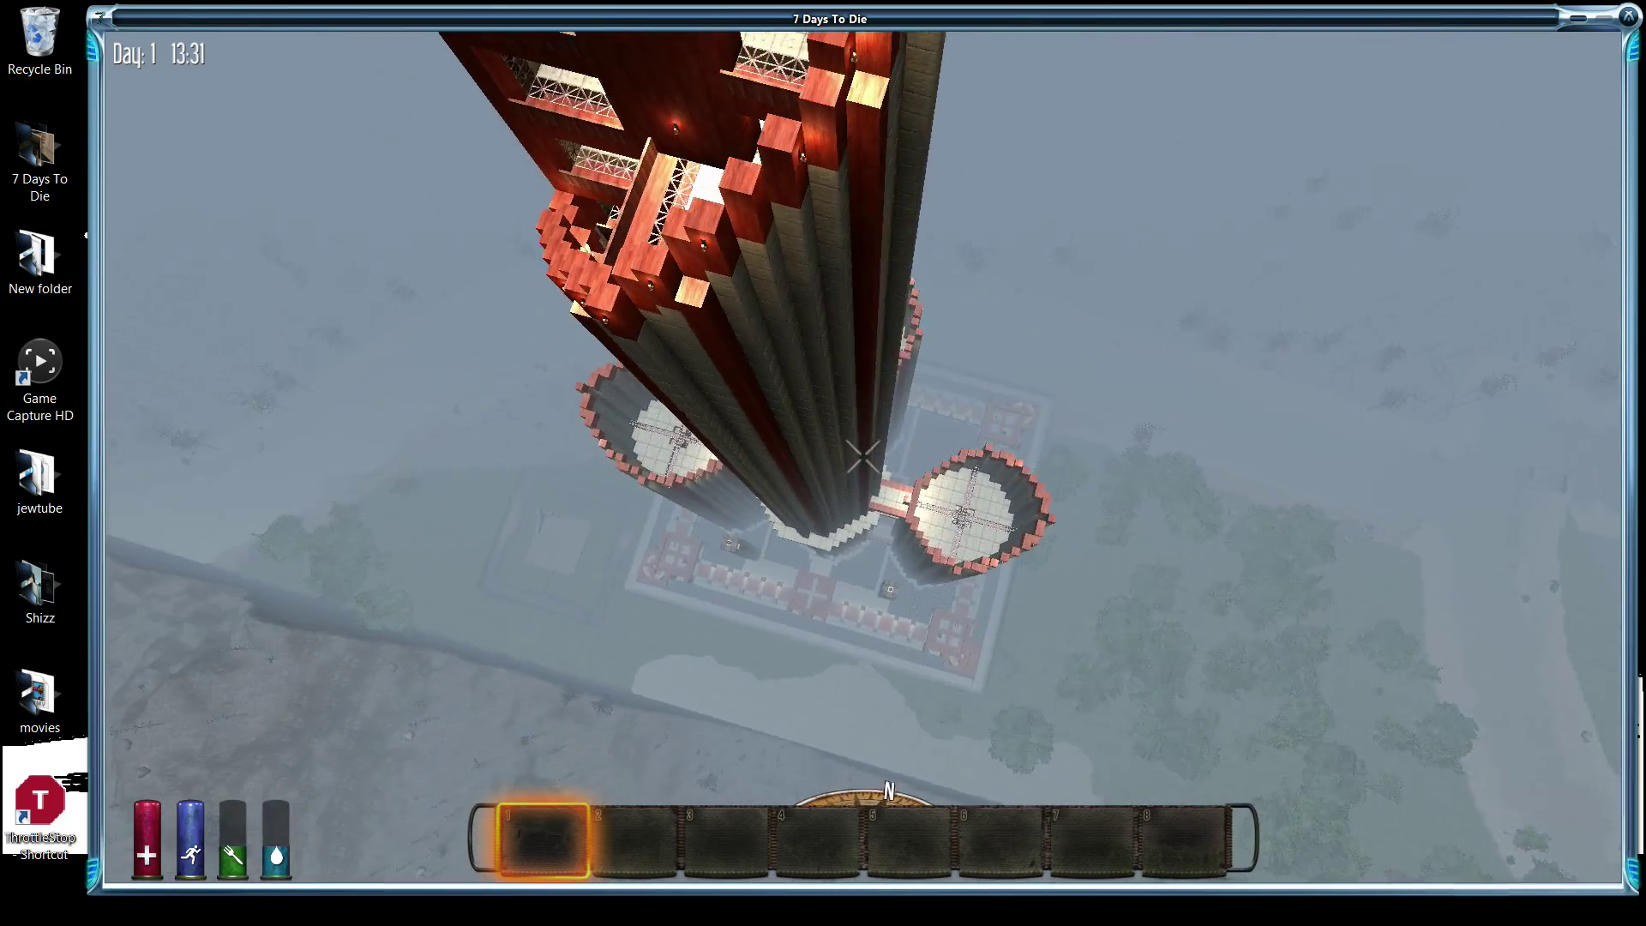
# Step: Fly into the red tower and up over the railing to the wooden pillars on top
pyautogui.press('w')
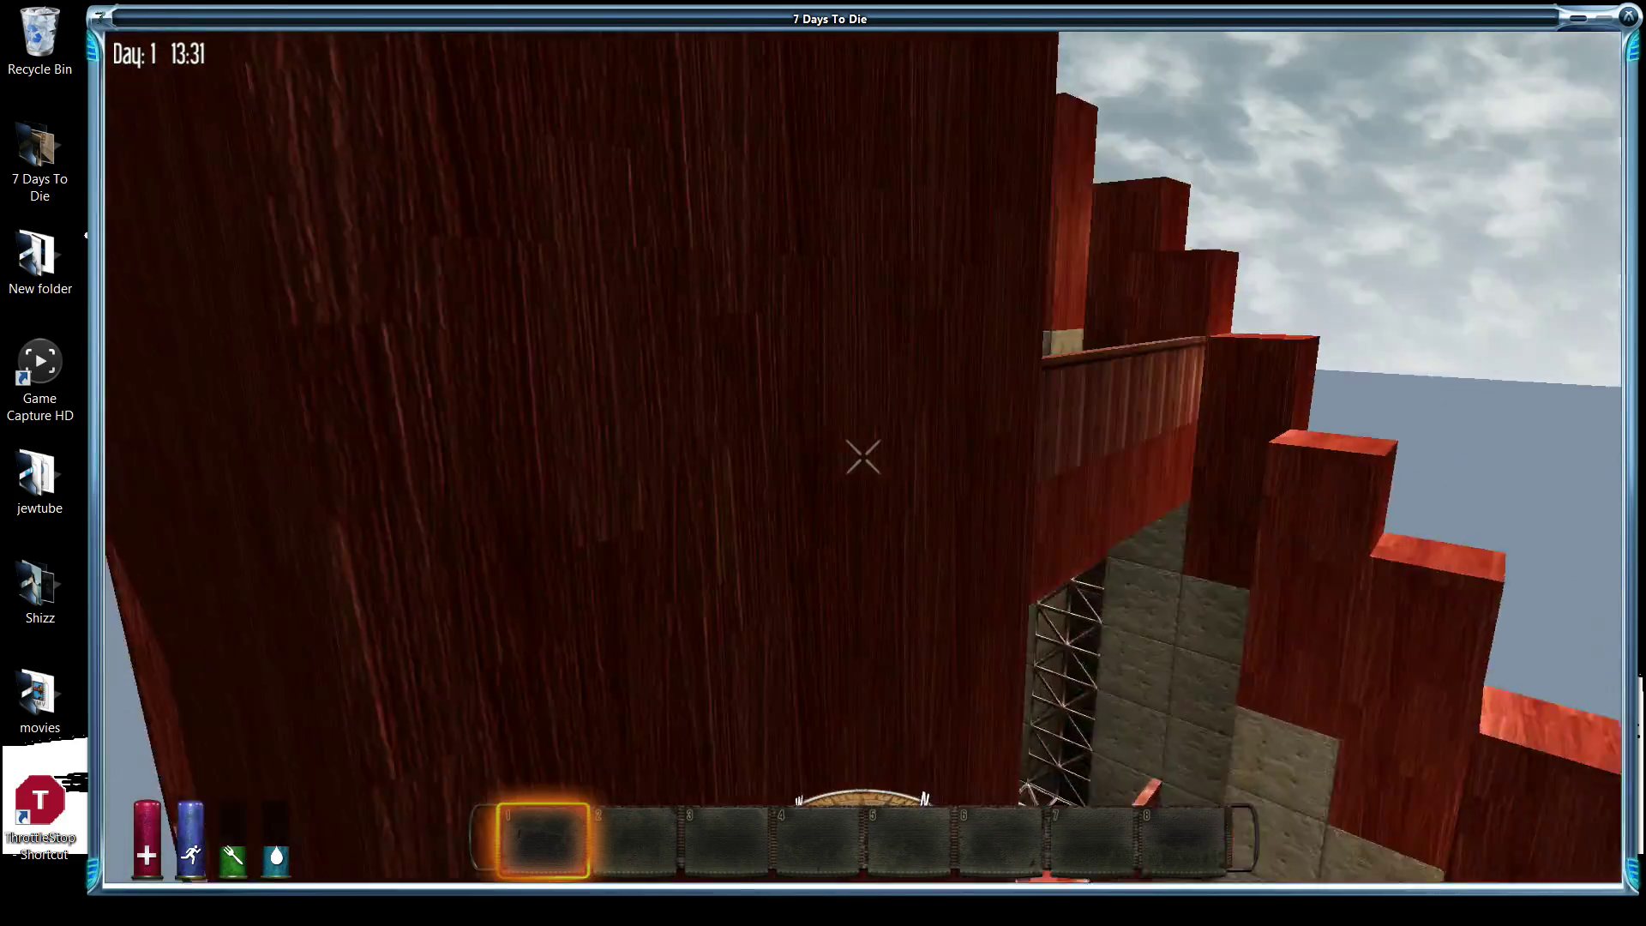
pyautogui.press('w')
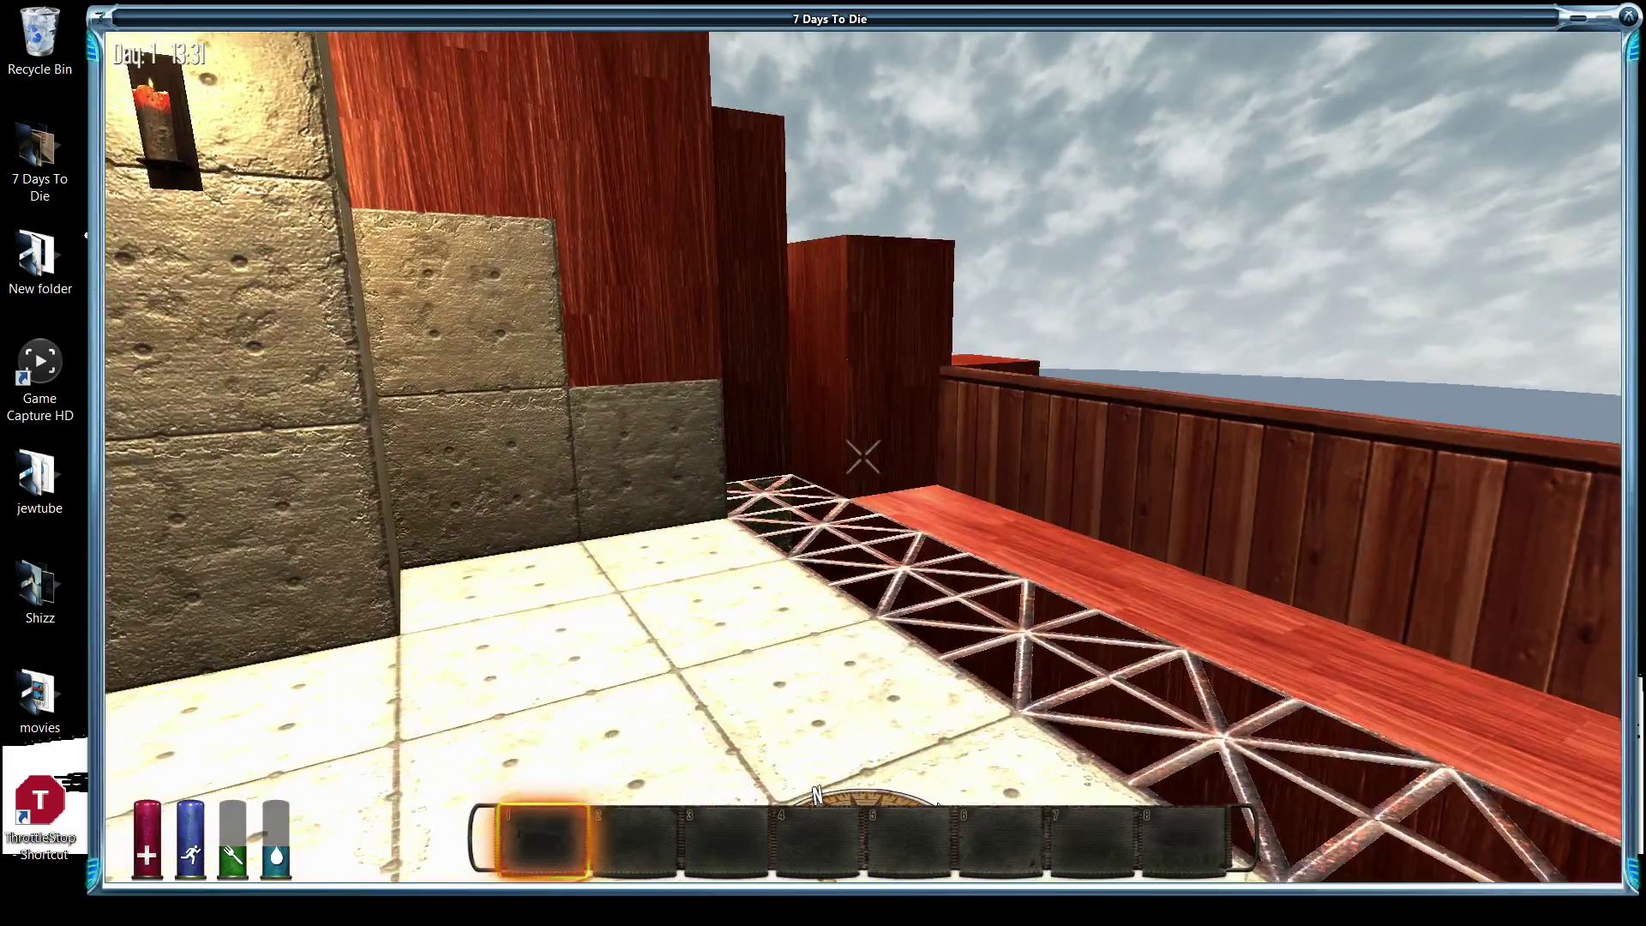
pyautogui.press('w')
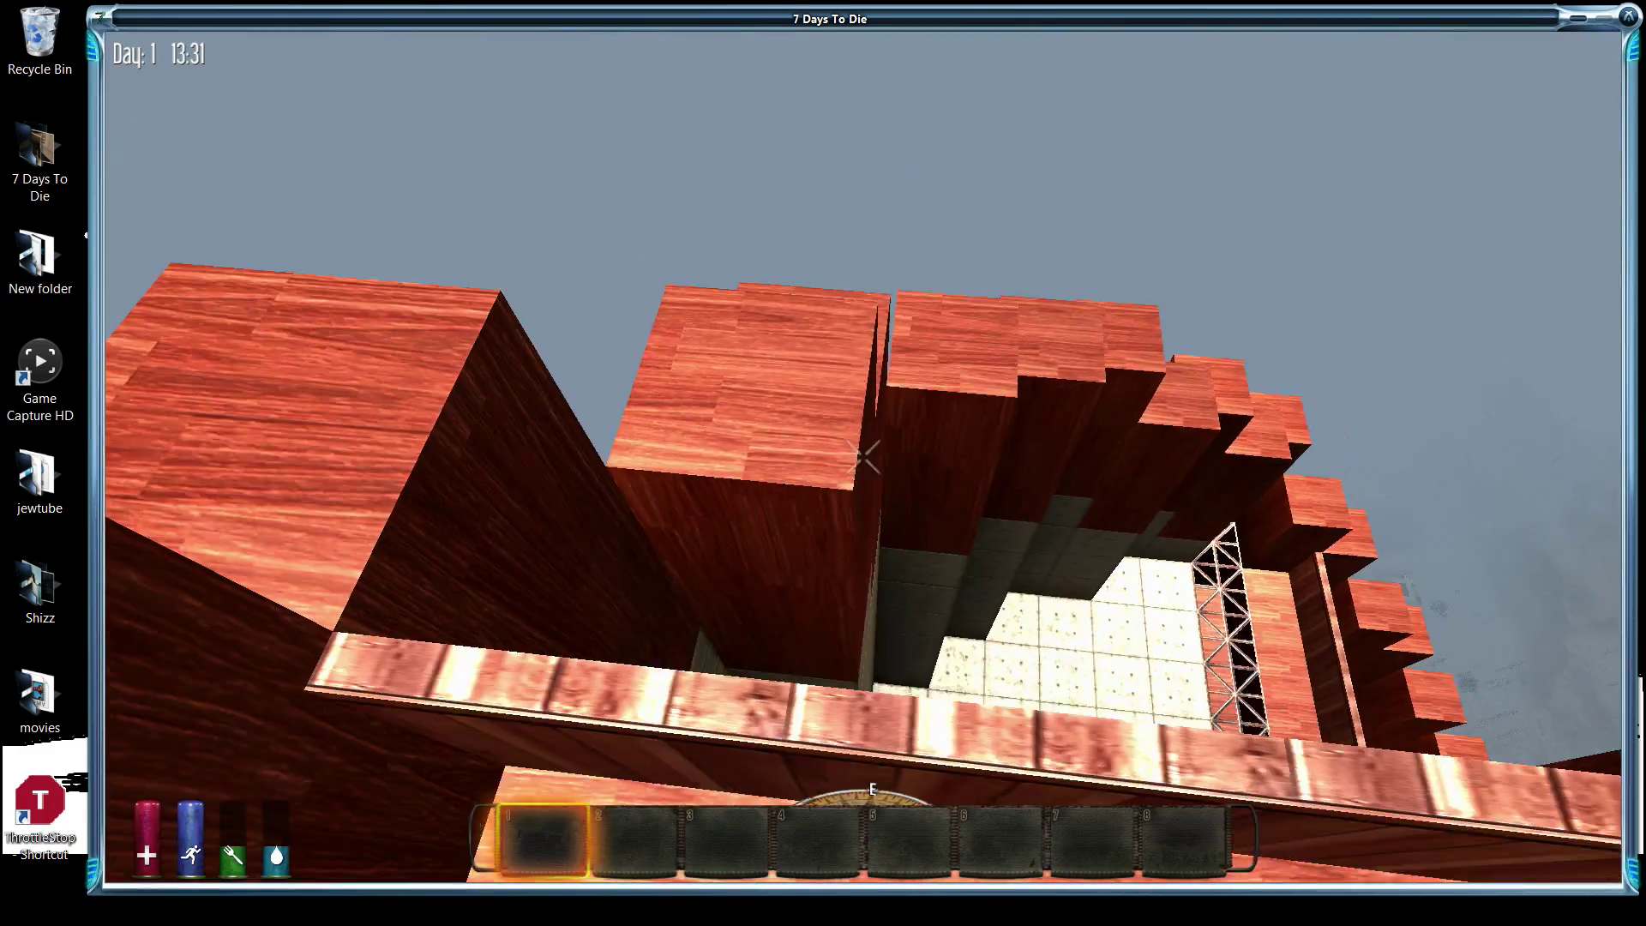
pyautogui.press('w')
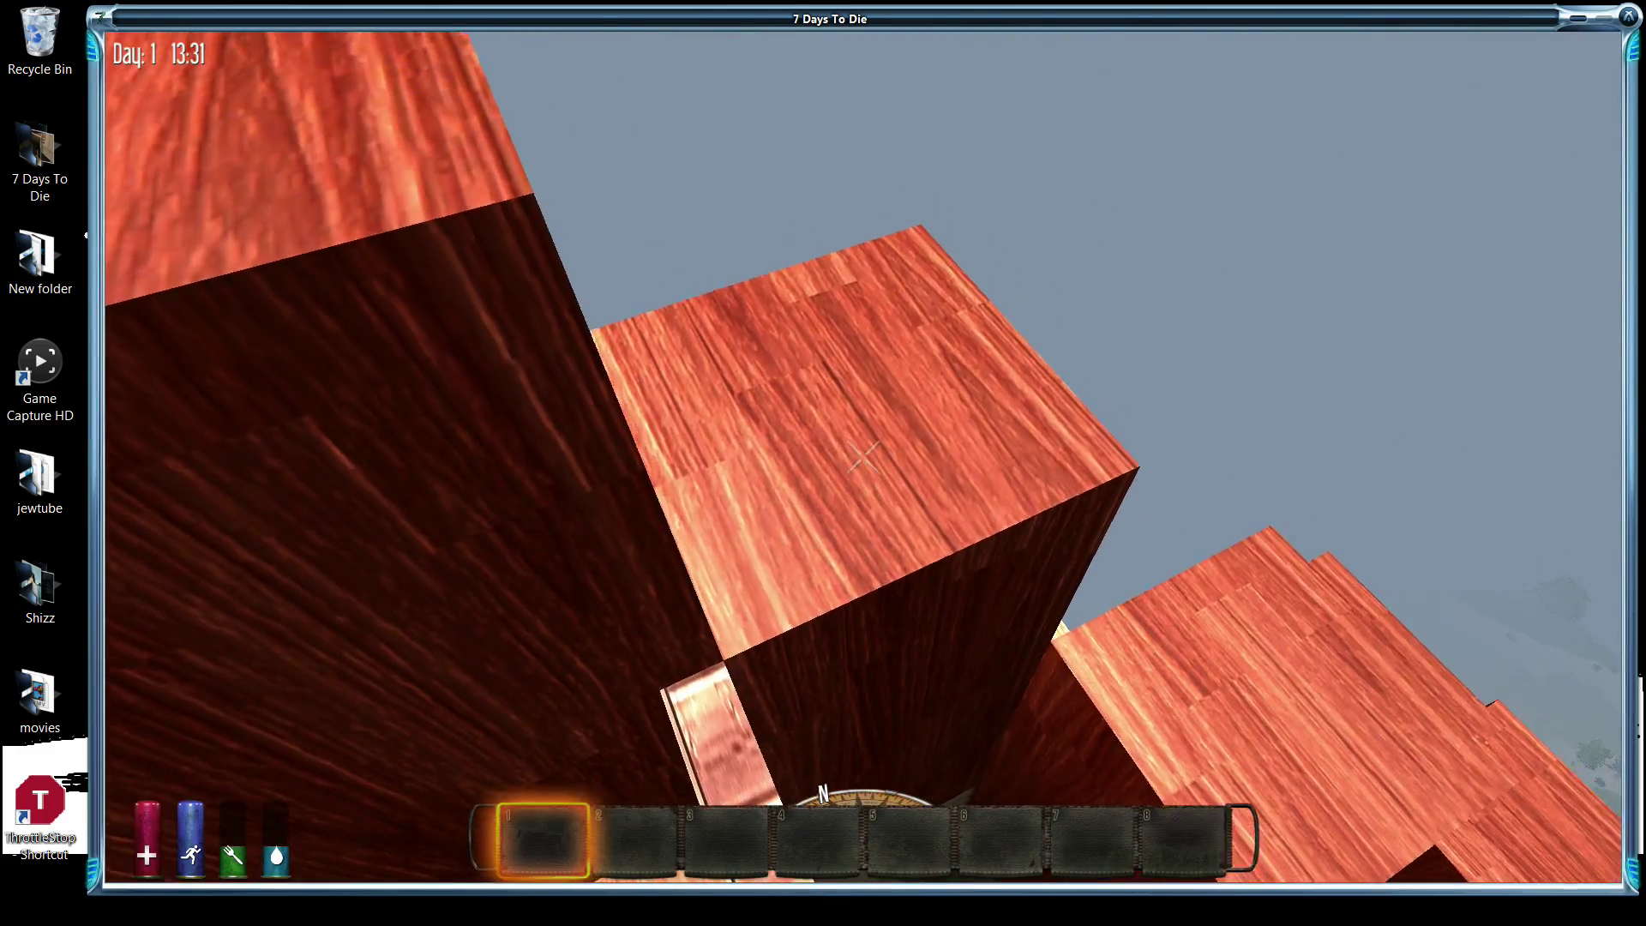
pyautogui.press('space')
pyautogui.press('w')
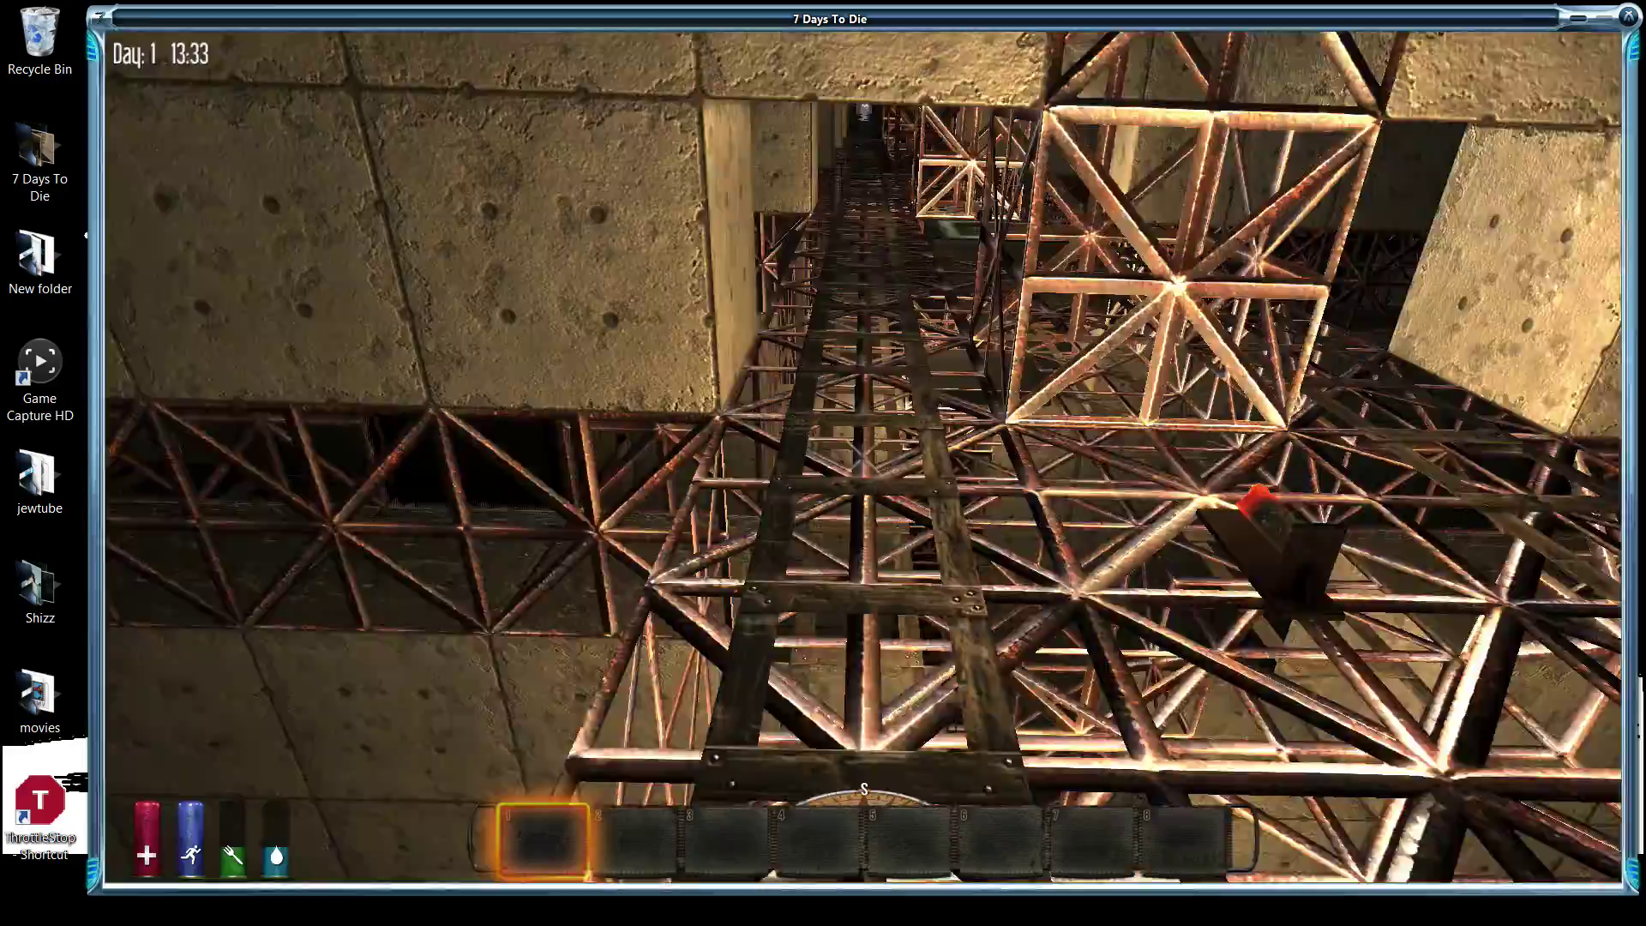
# Step: Walk across the lounge to the truss column by the floor opening and open crafting
pyautogui.press('w')
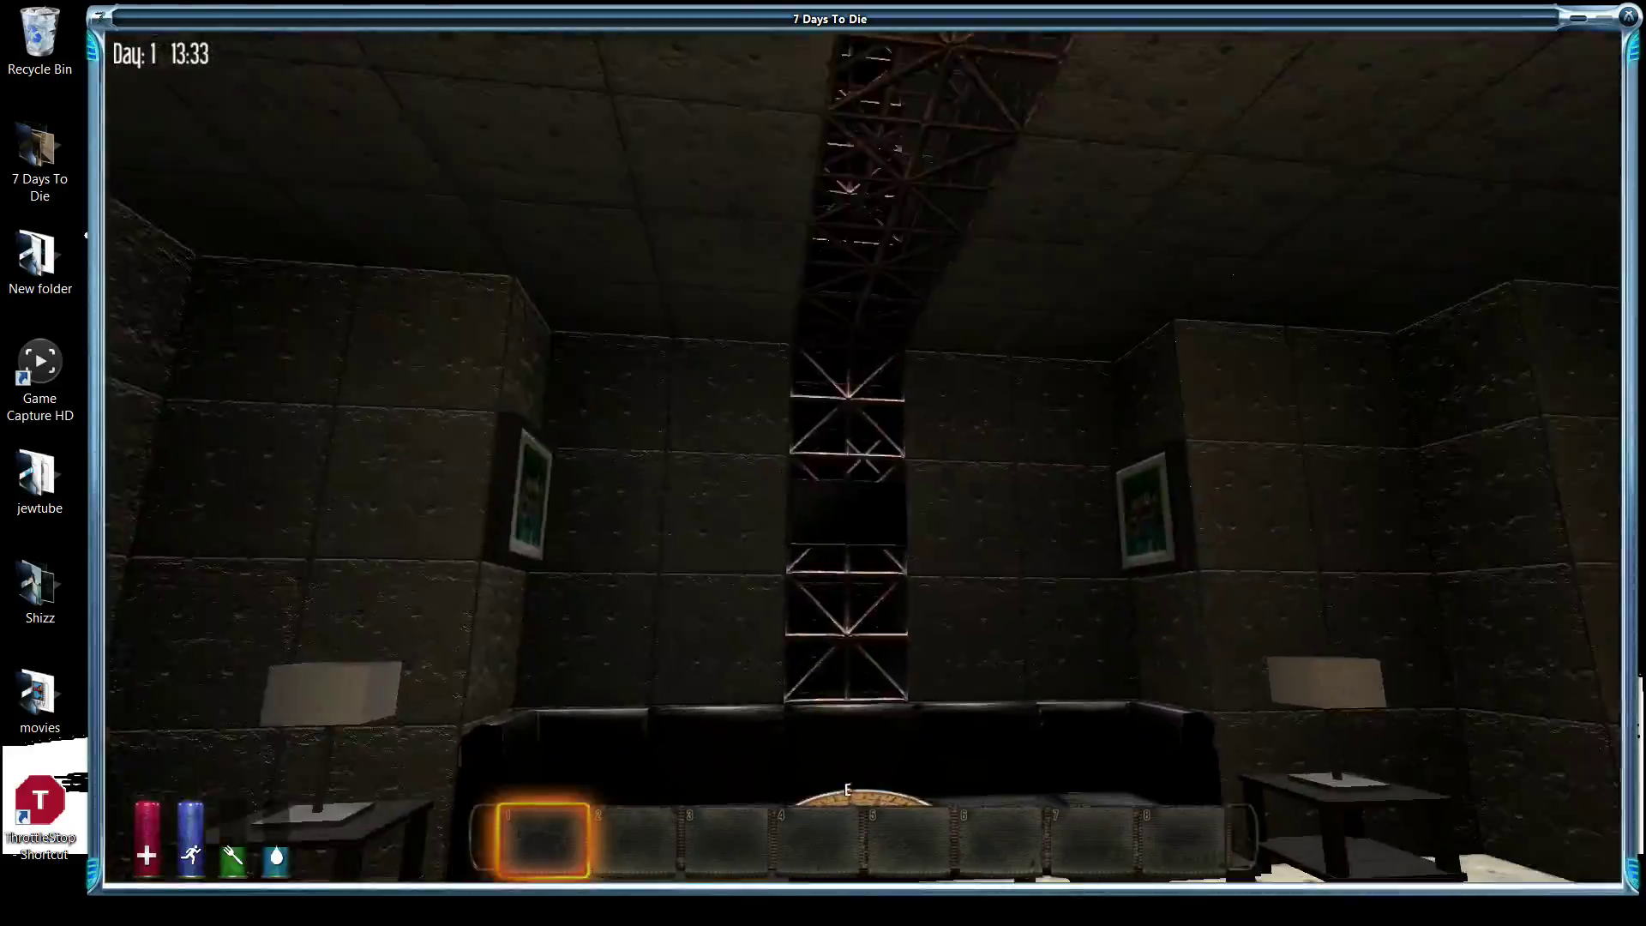
pyautogui.press('d')
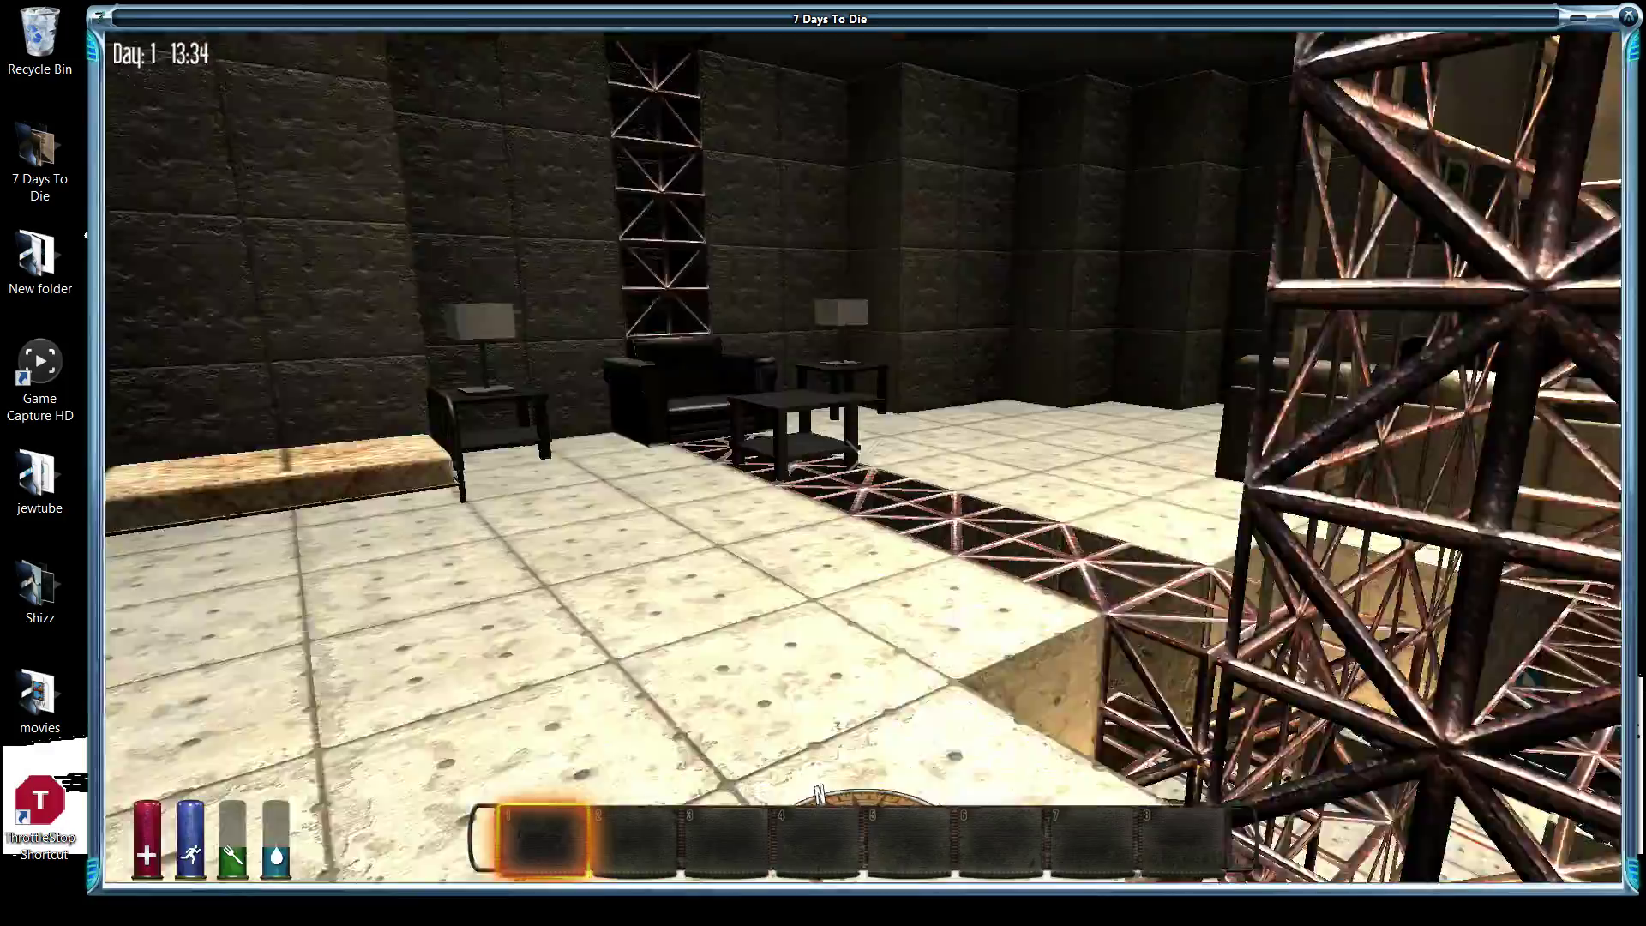
pyautogui.press('w')
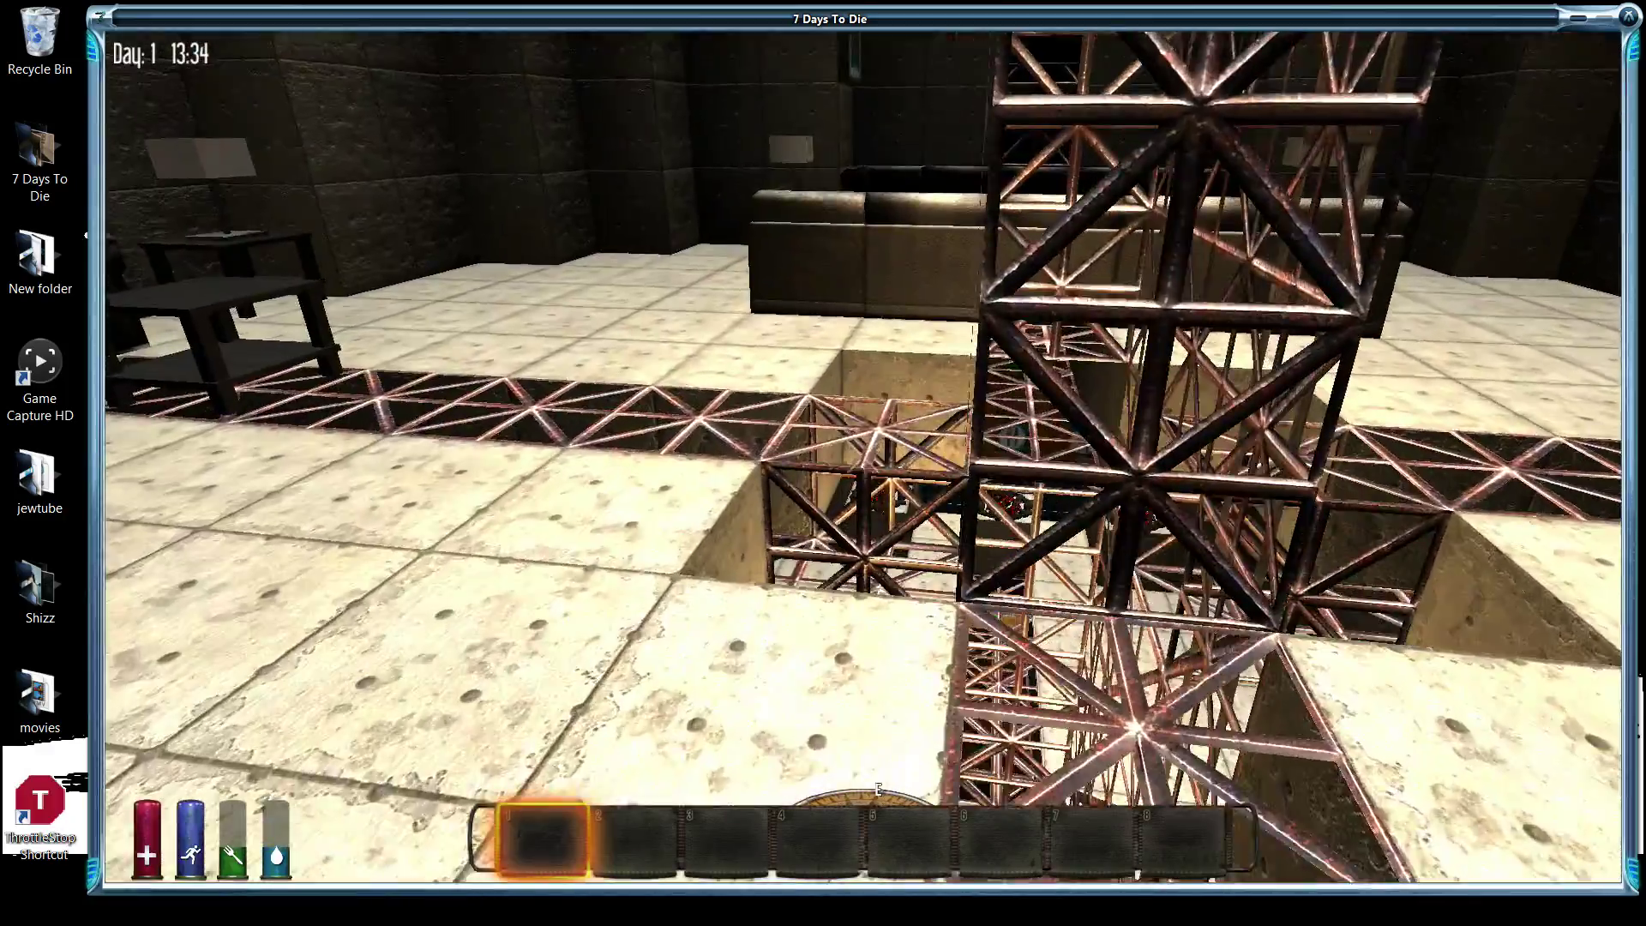
pyautogui.press('Tab')
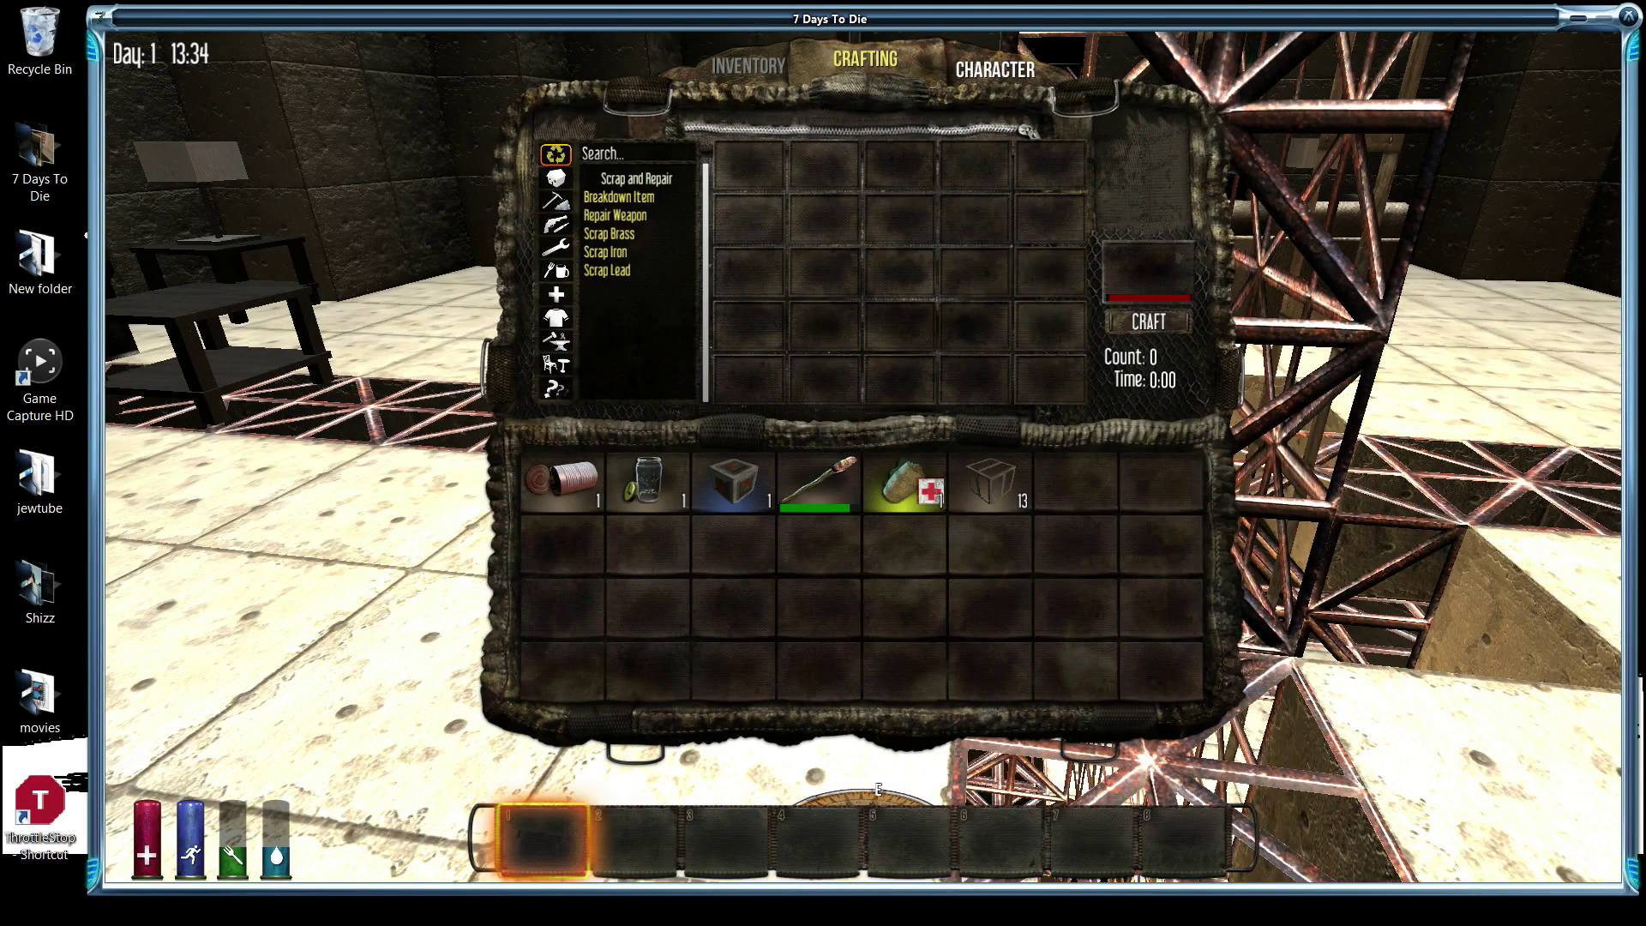
# Step: Save the Random Gen editor save's admin player at claim size 121 again, then close the Backup Manager
pyautogui.hotkey('alt', 'Tab')
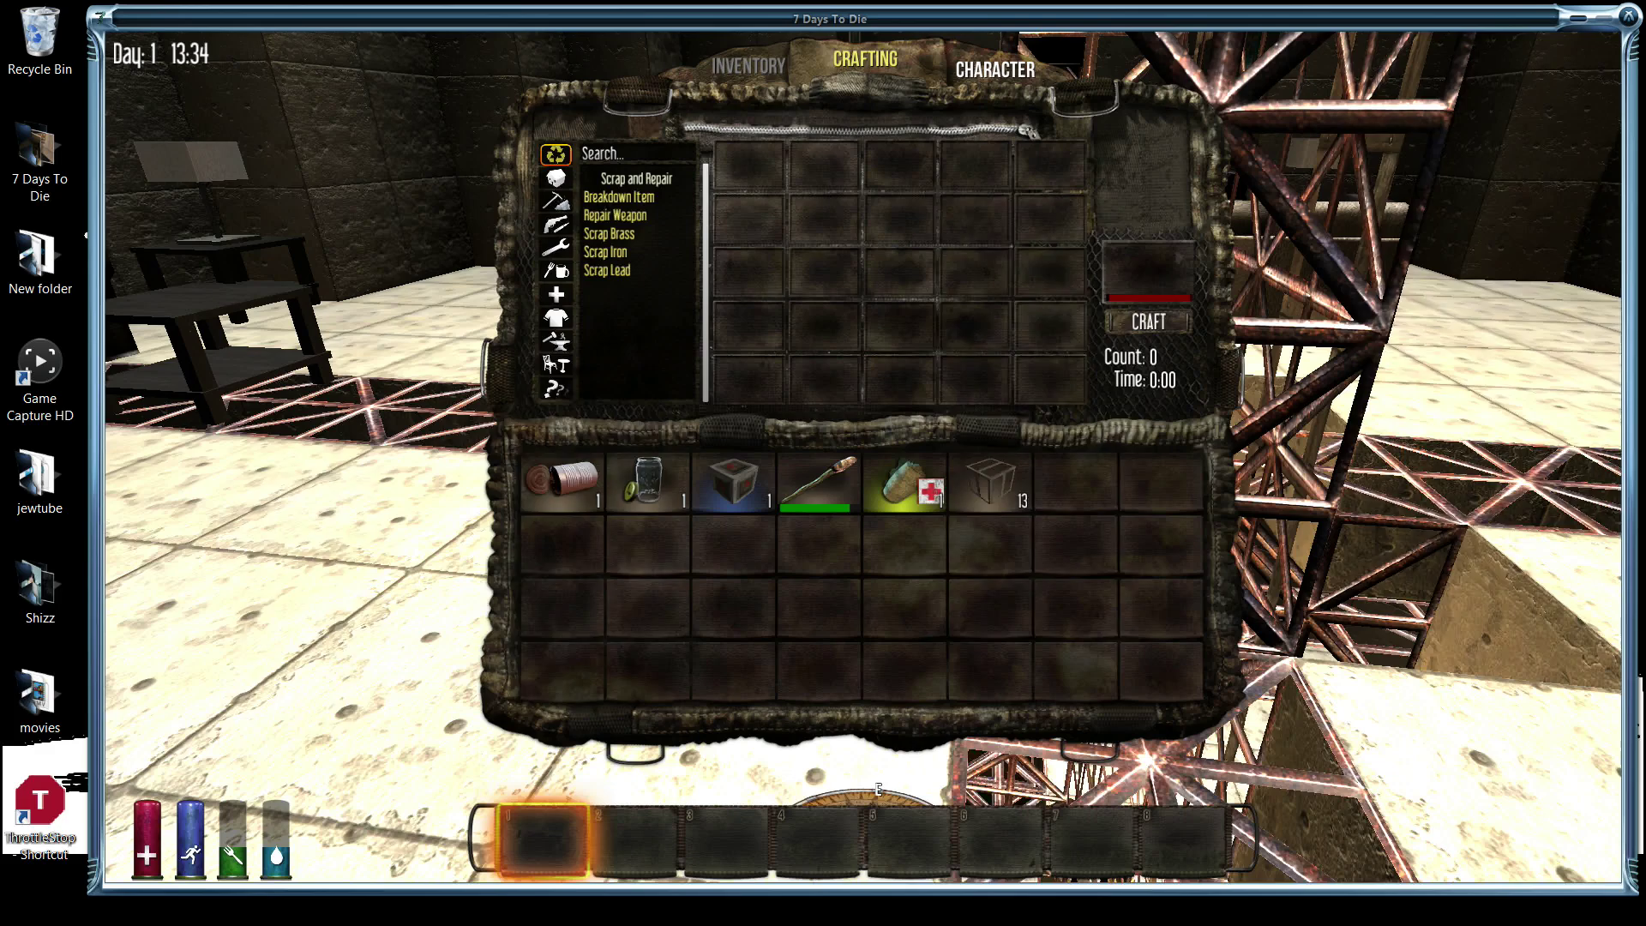
pyautogui.click(1493, 129)
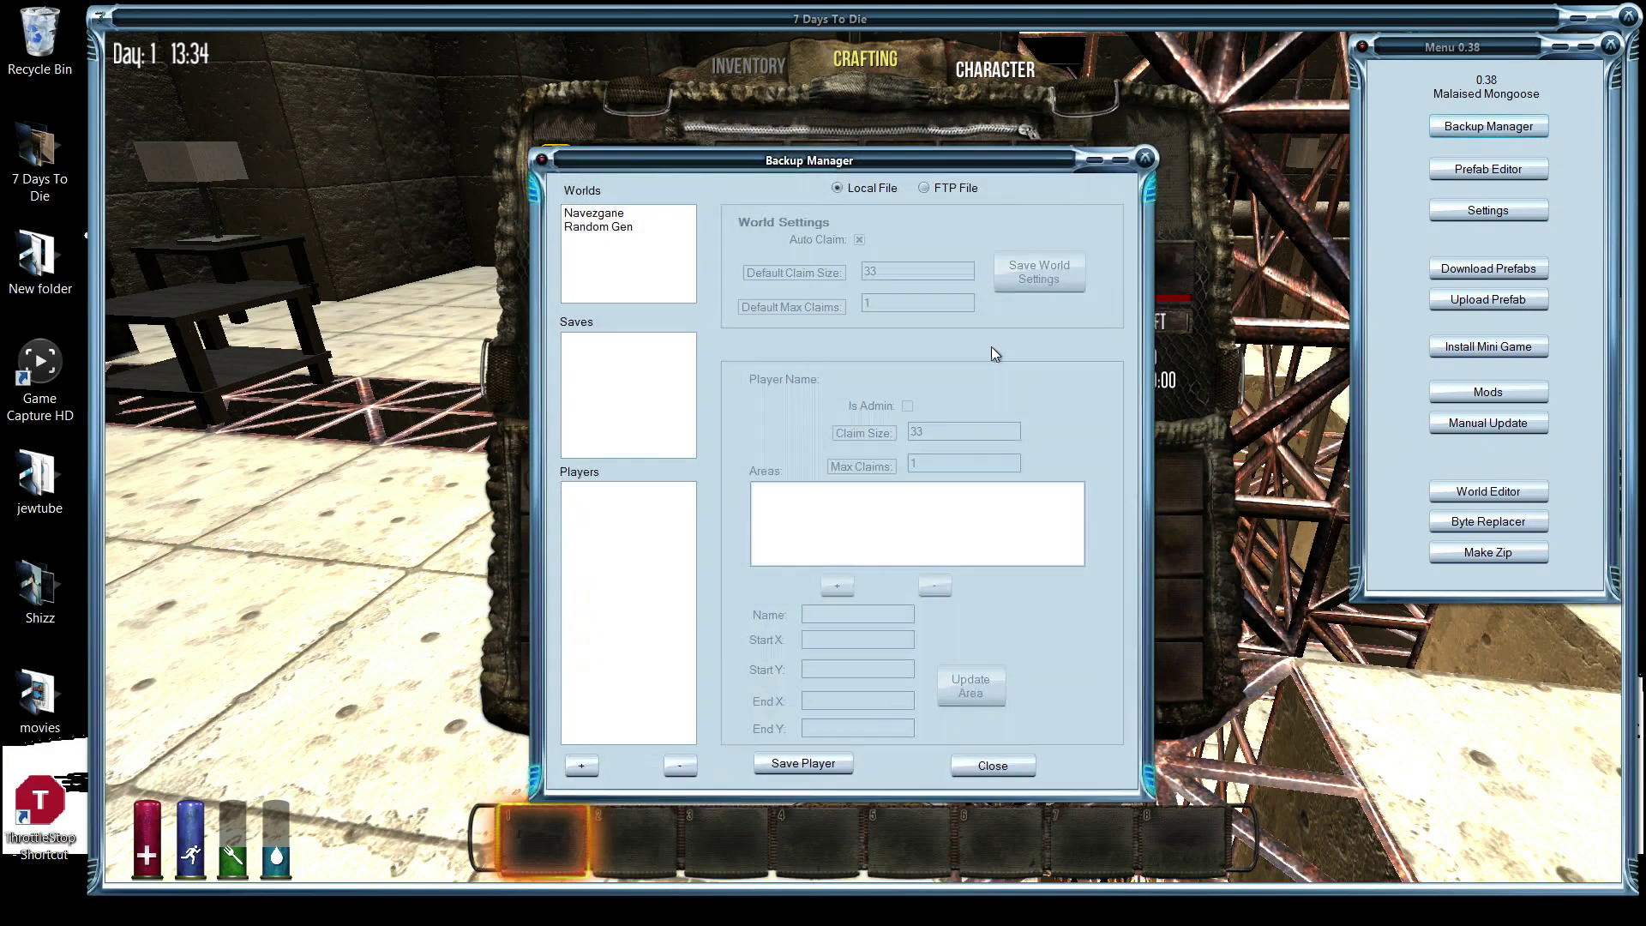
pyautogui.click(627, 228)
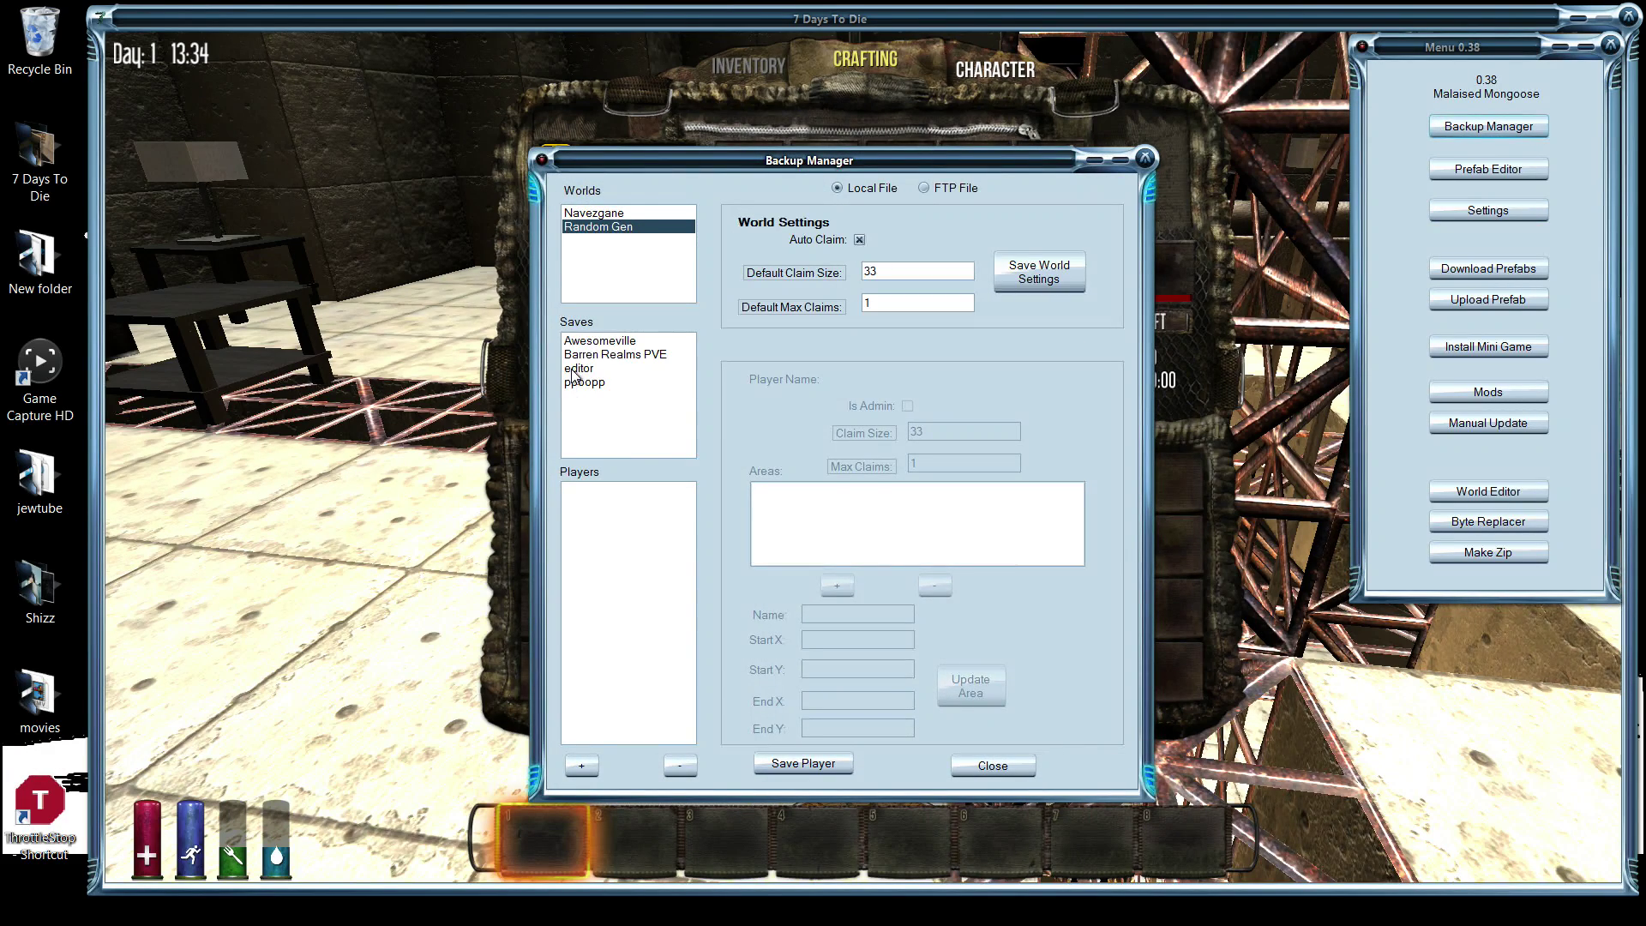
pyautogui.click(575, 369)
pyautogui.click(600, 490)
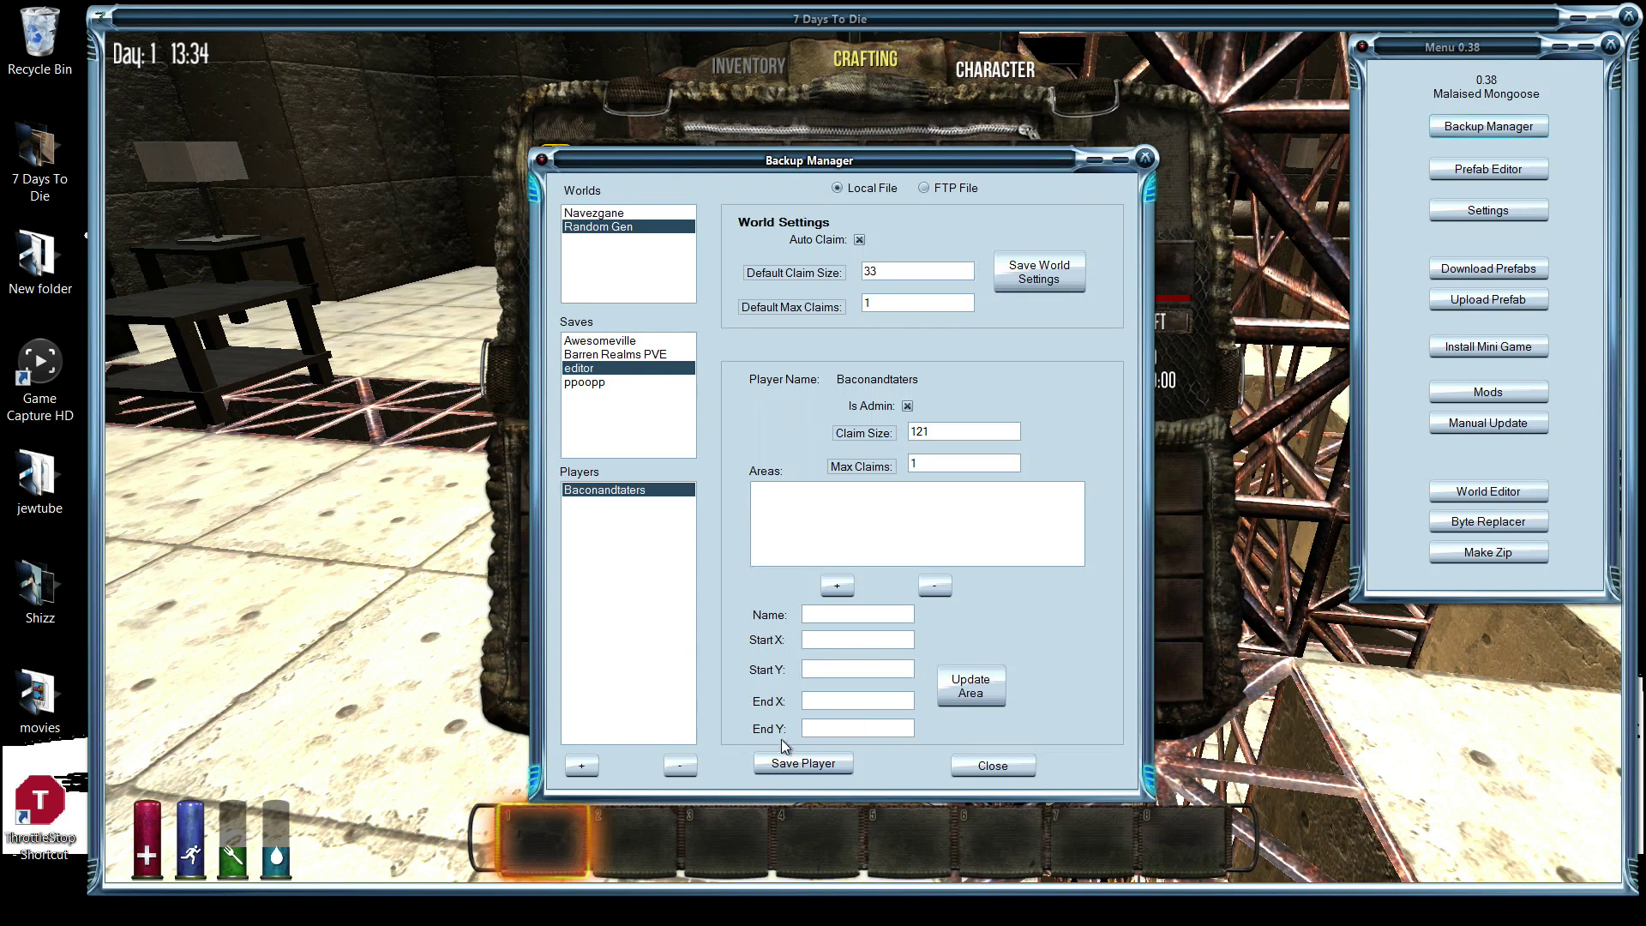
pyautogui.click(814, 765)
pyautogui.click(1007, 762)
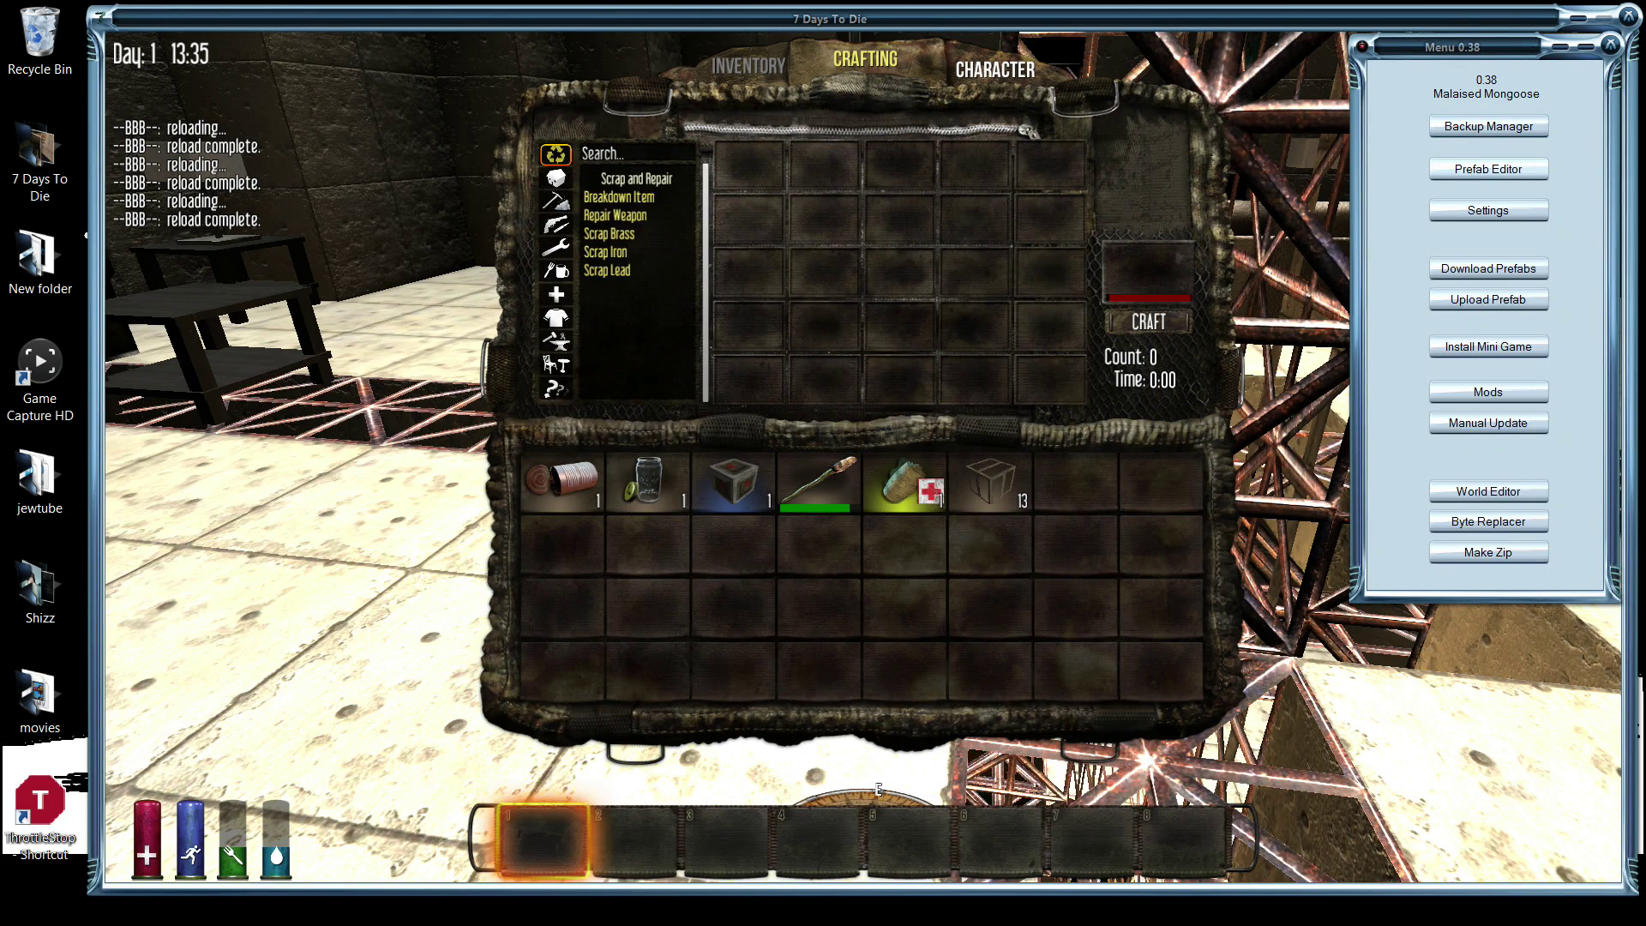
# Step: Open the Prefab Editor and choose Load exported area from its File menu
pyautogui.click(1487, 169)
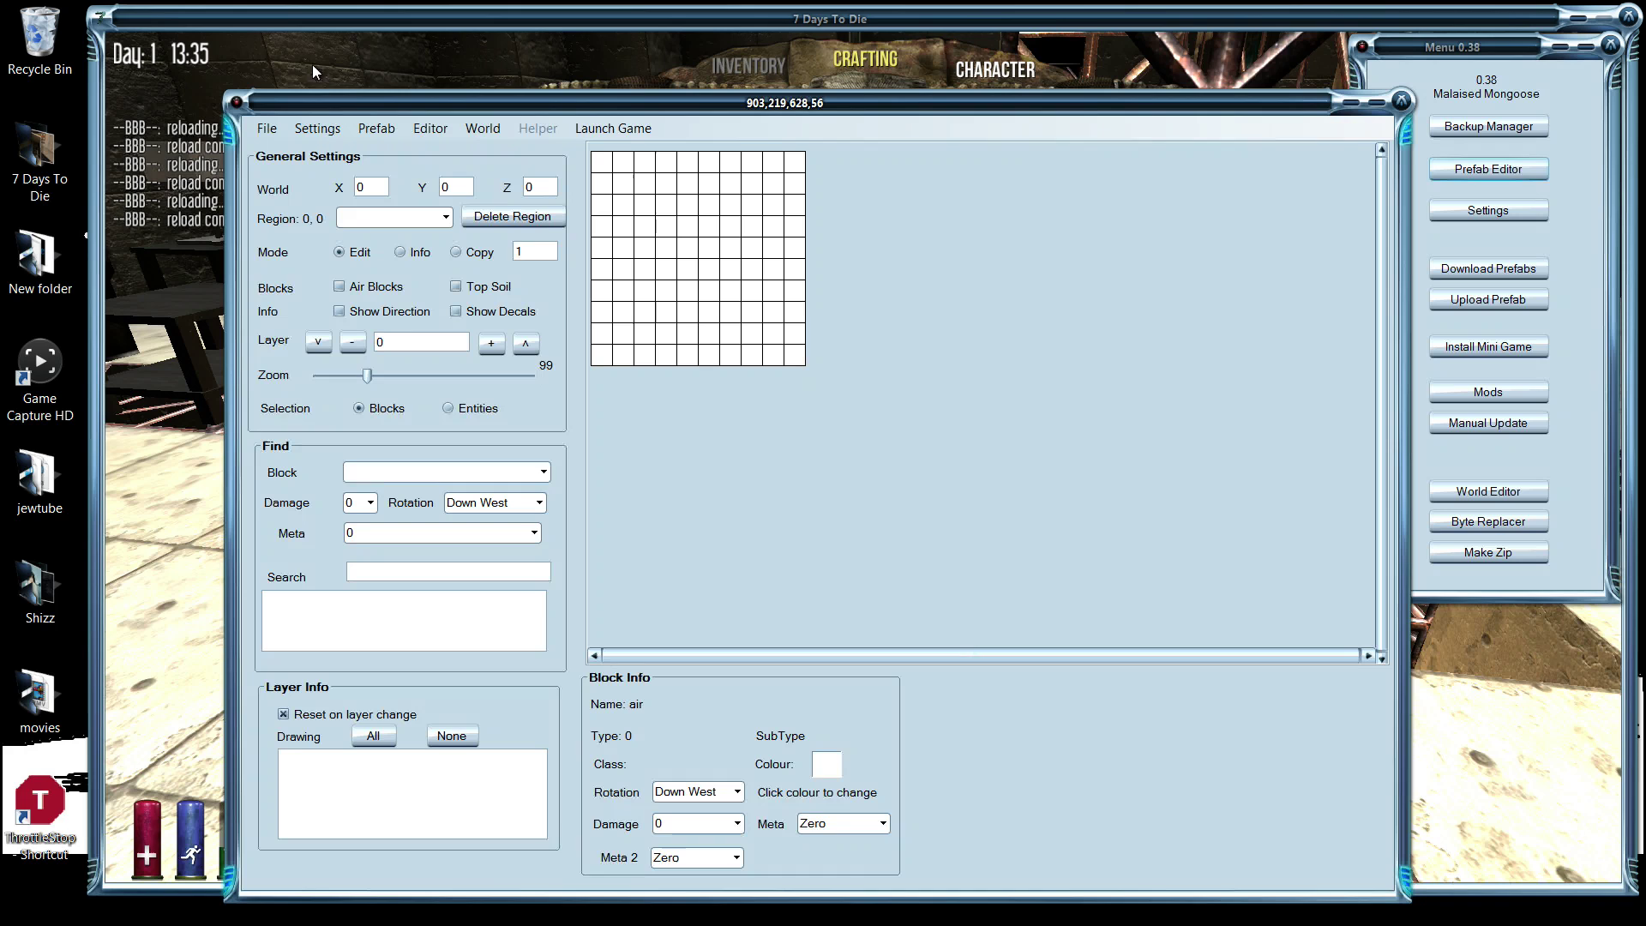
pyautogui.click(268, 128)
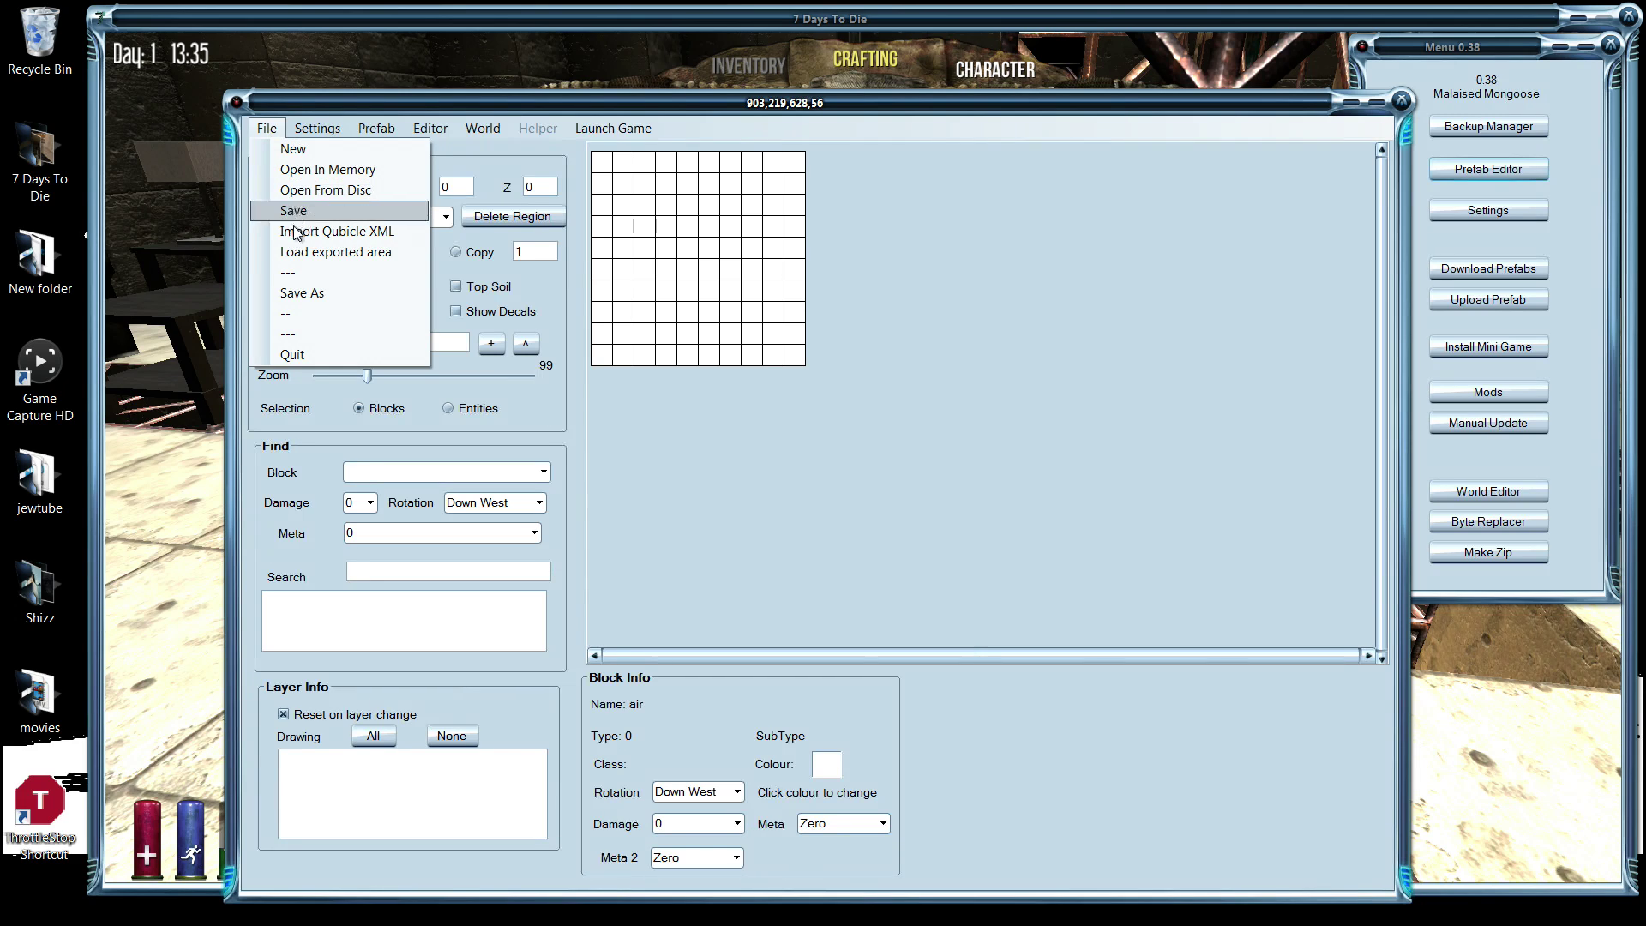
pyautogui.click(330, 250)
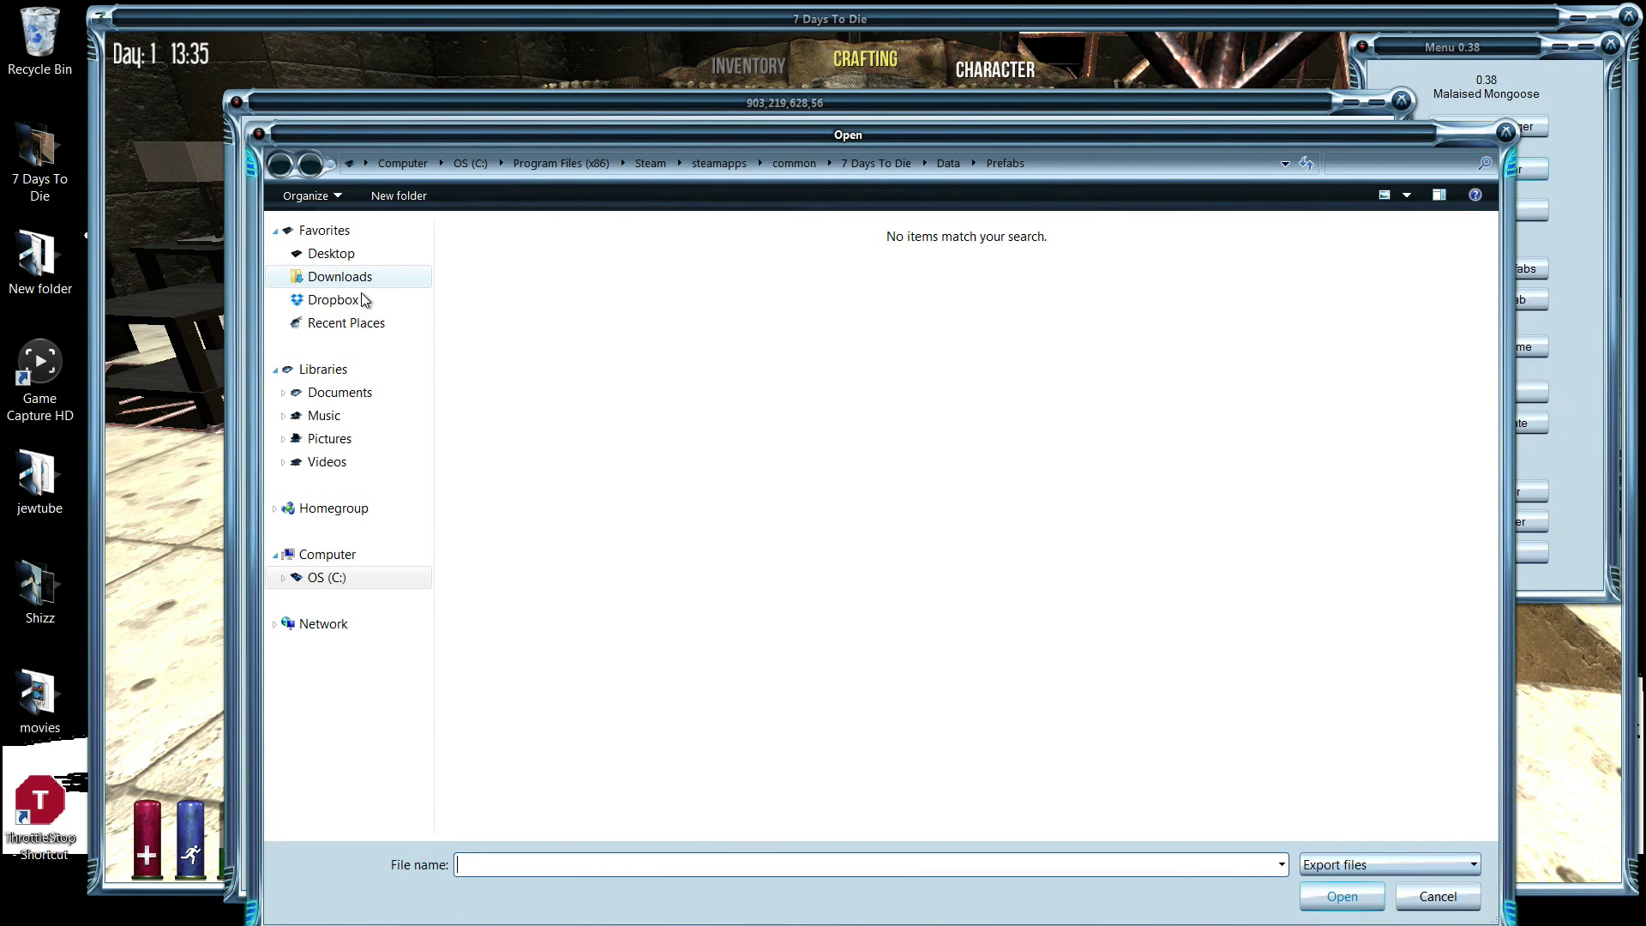
# Step: Browse to Documents > 7 Days To Die > Saves > Random Gen > editor > BlockBackup > Users > player, find it empty, and cancel
pyautogui.click(343, 397)
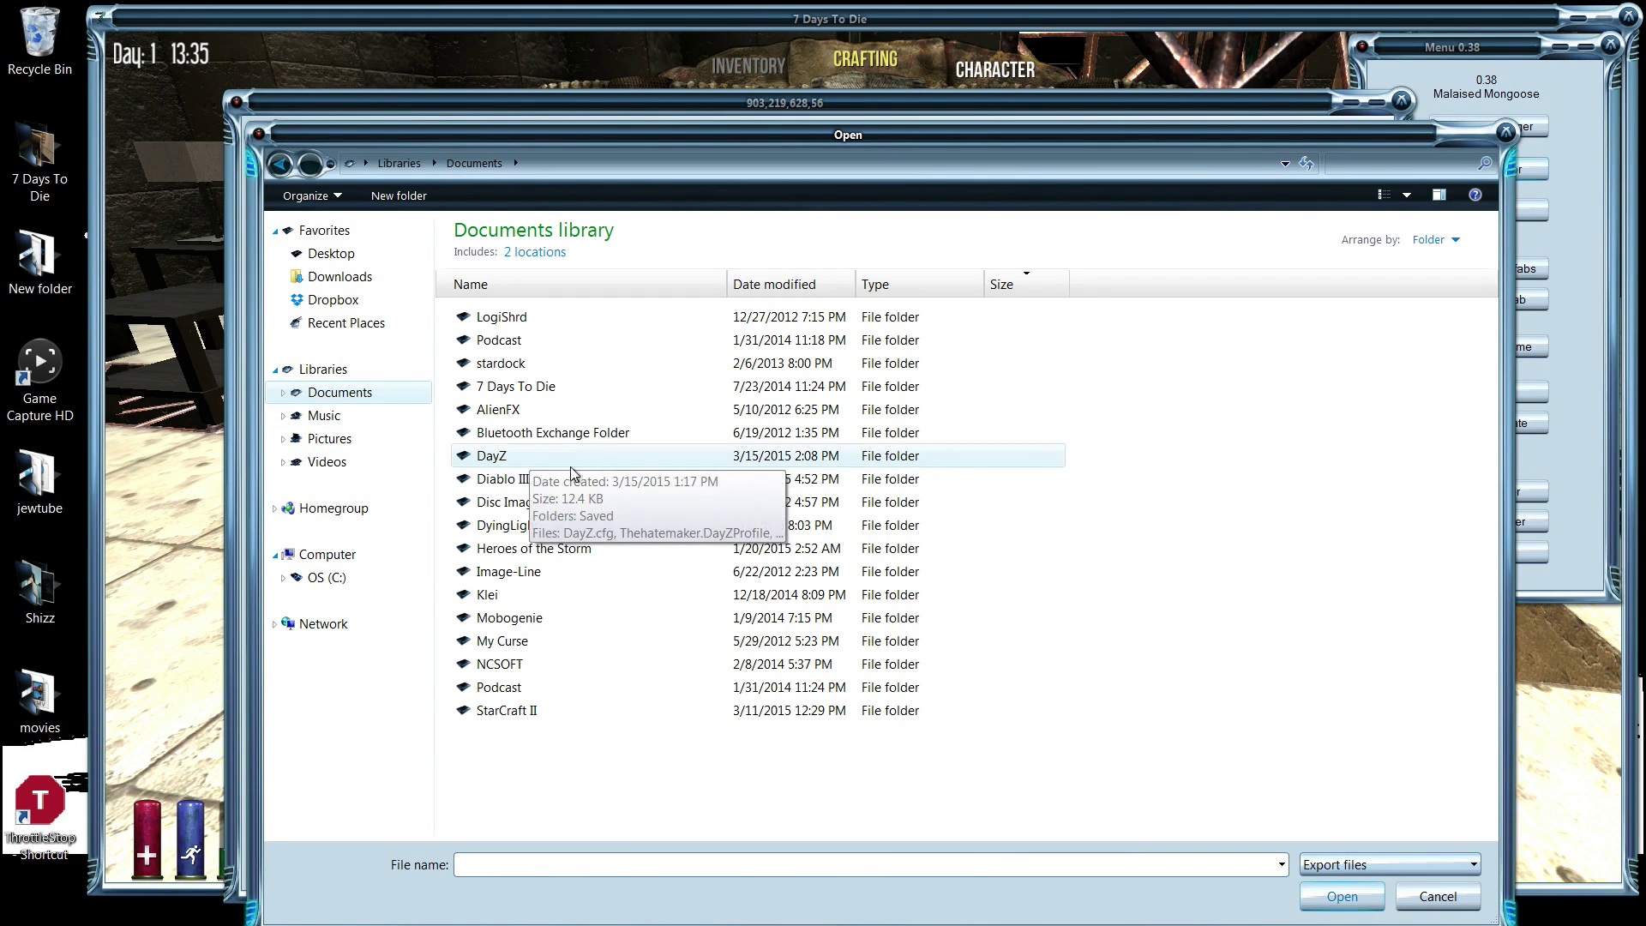
pyautogui.doubleClick(537, 393)
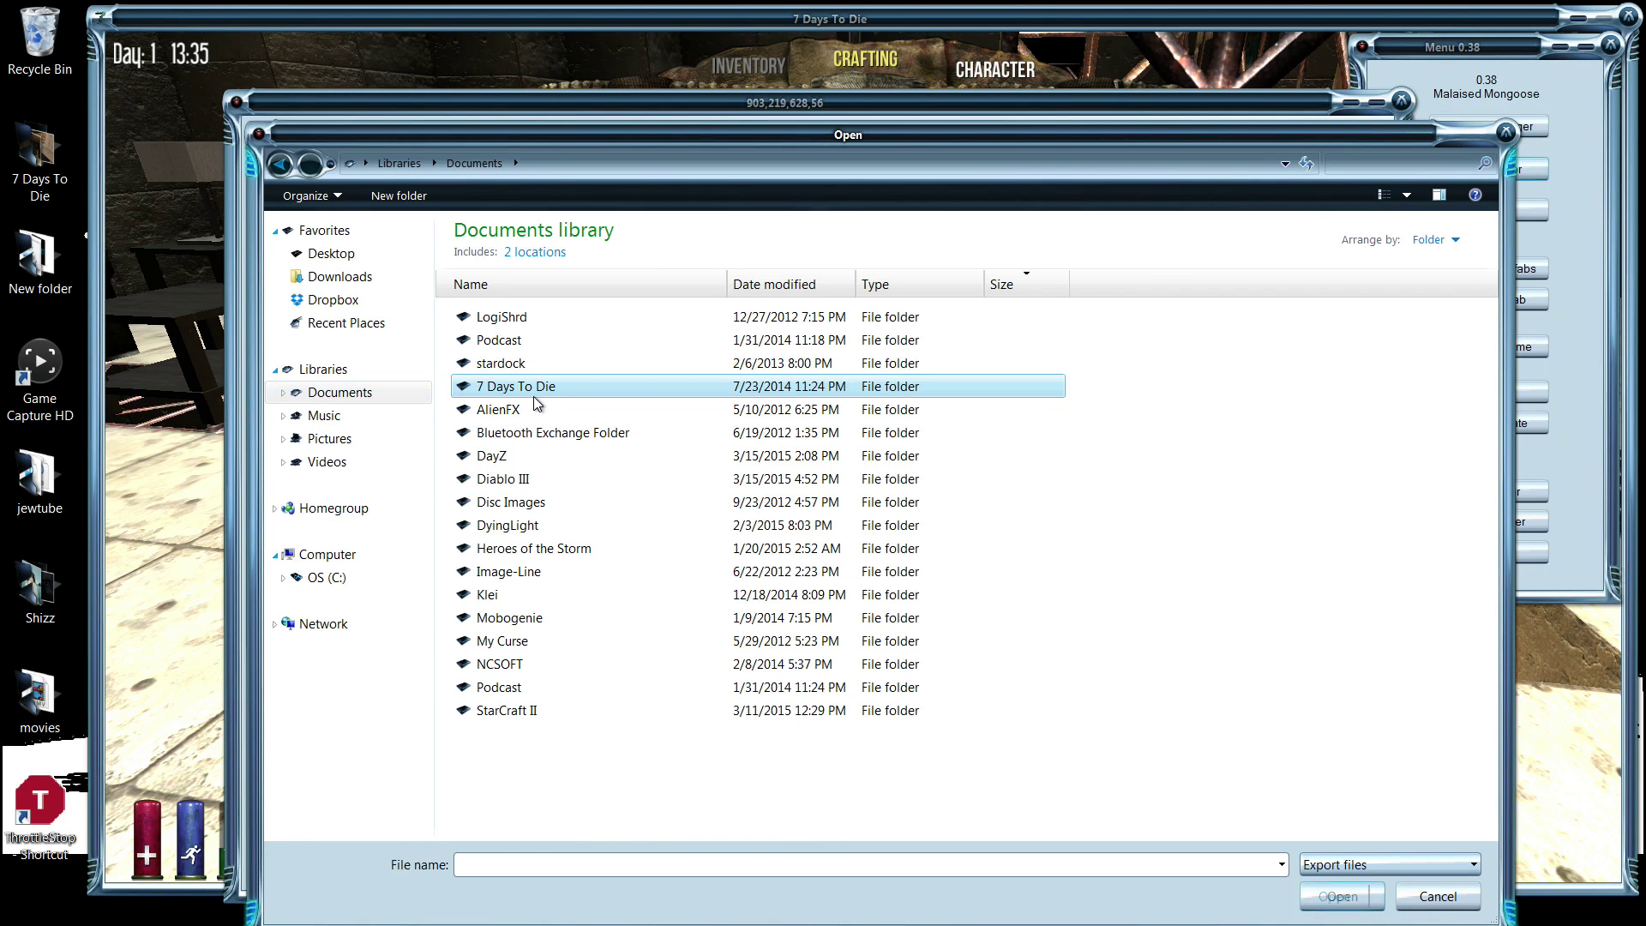
pyautogui.click(495, 316)
pyautogui.doubleClick(495, 315)
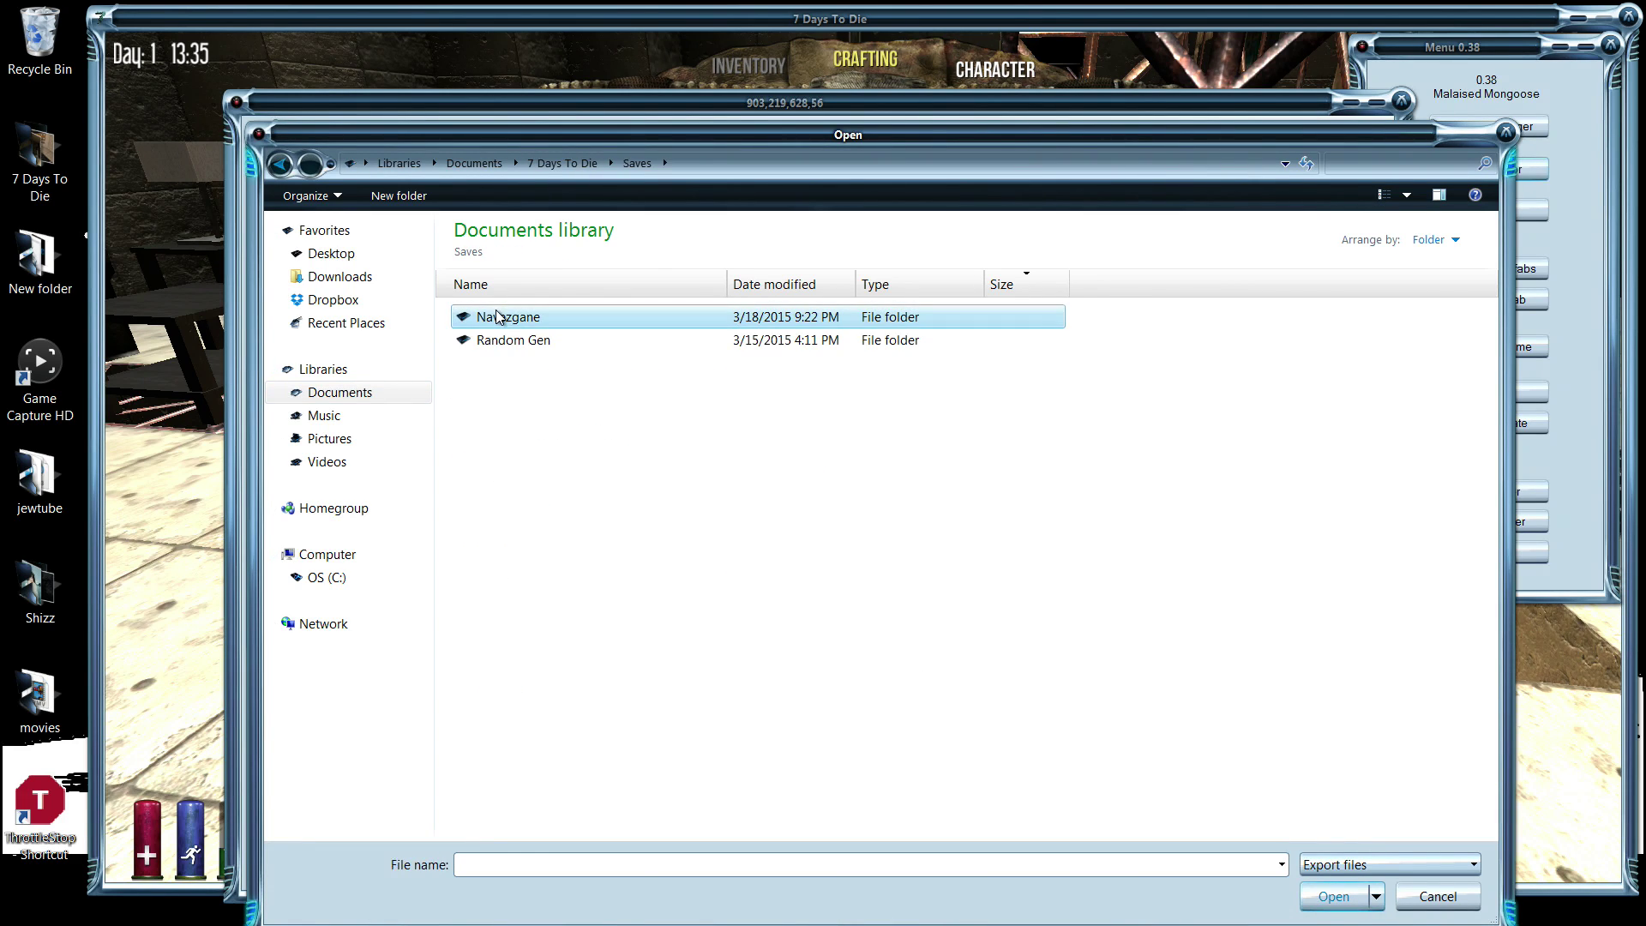
pyautogui.doubleClick(497, 340)
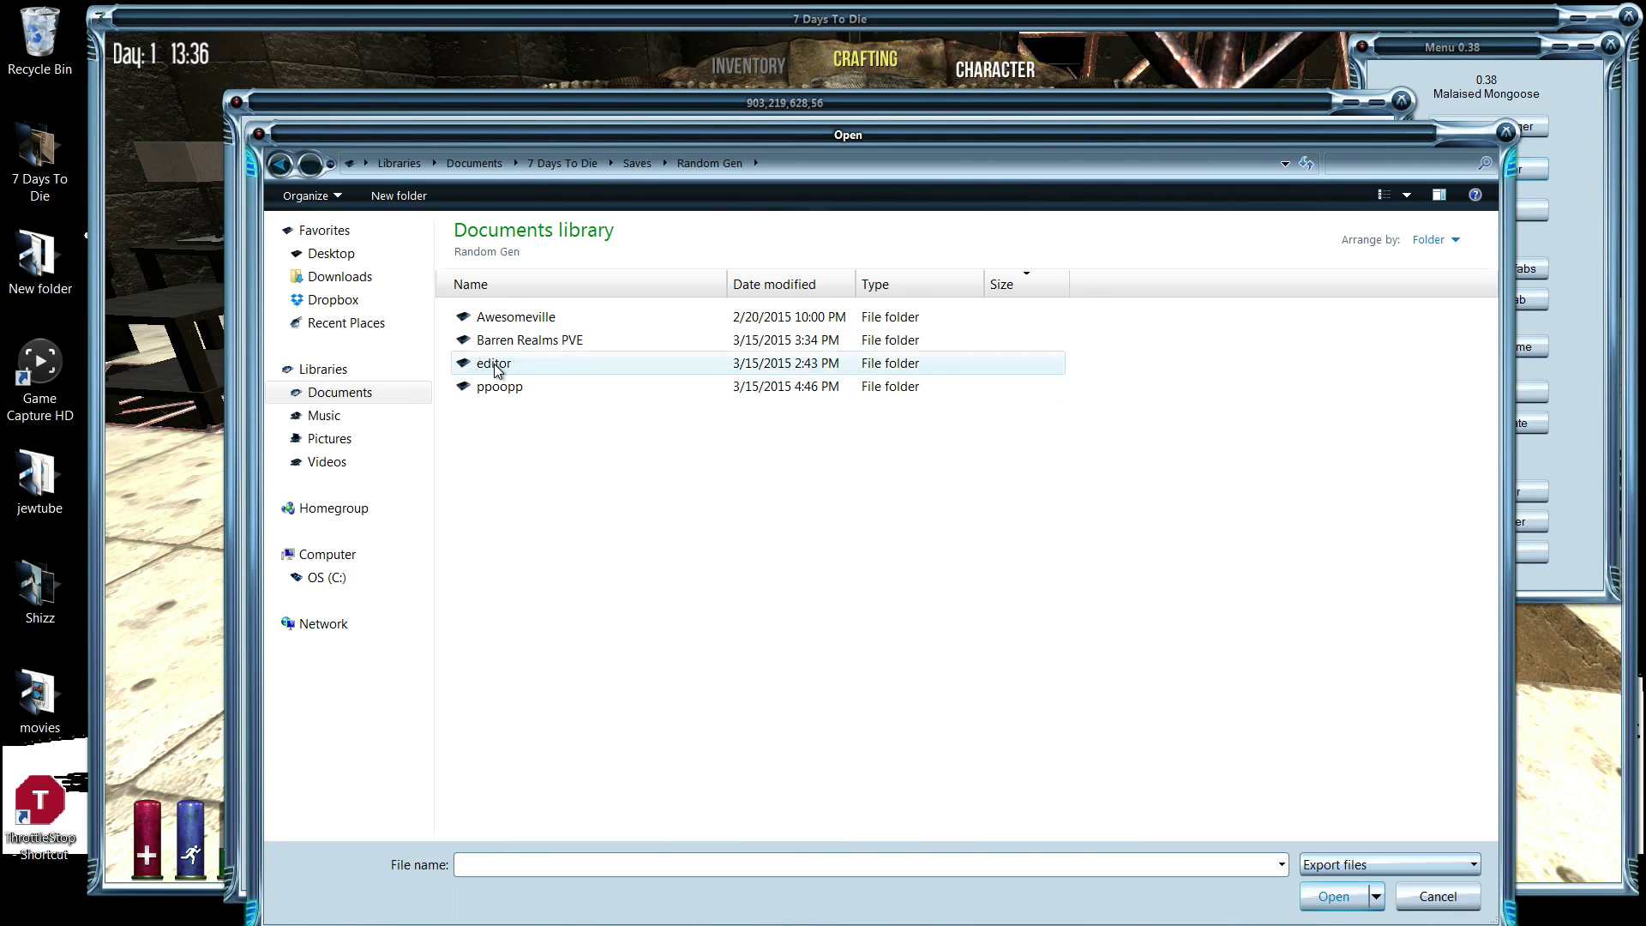
pyautogui.doubleClick(495, 364)
pyautogui.doubleClick(525, 317)
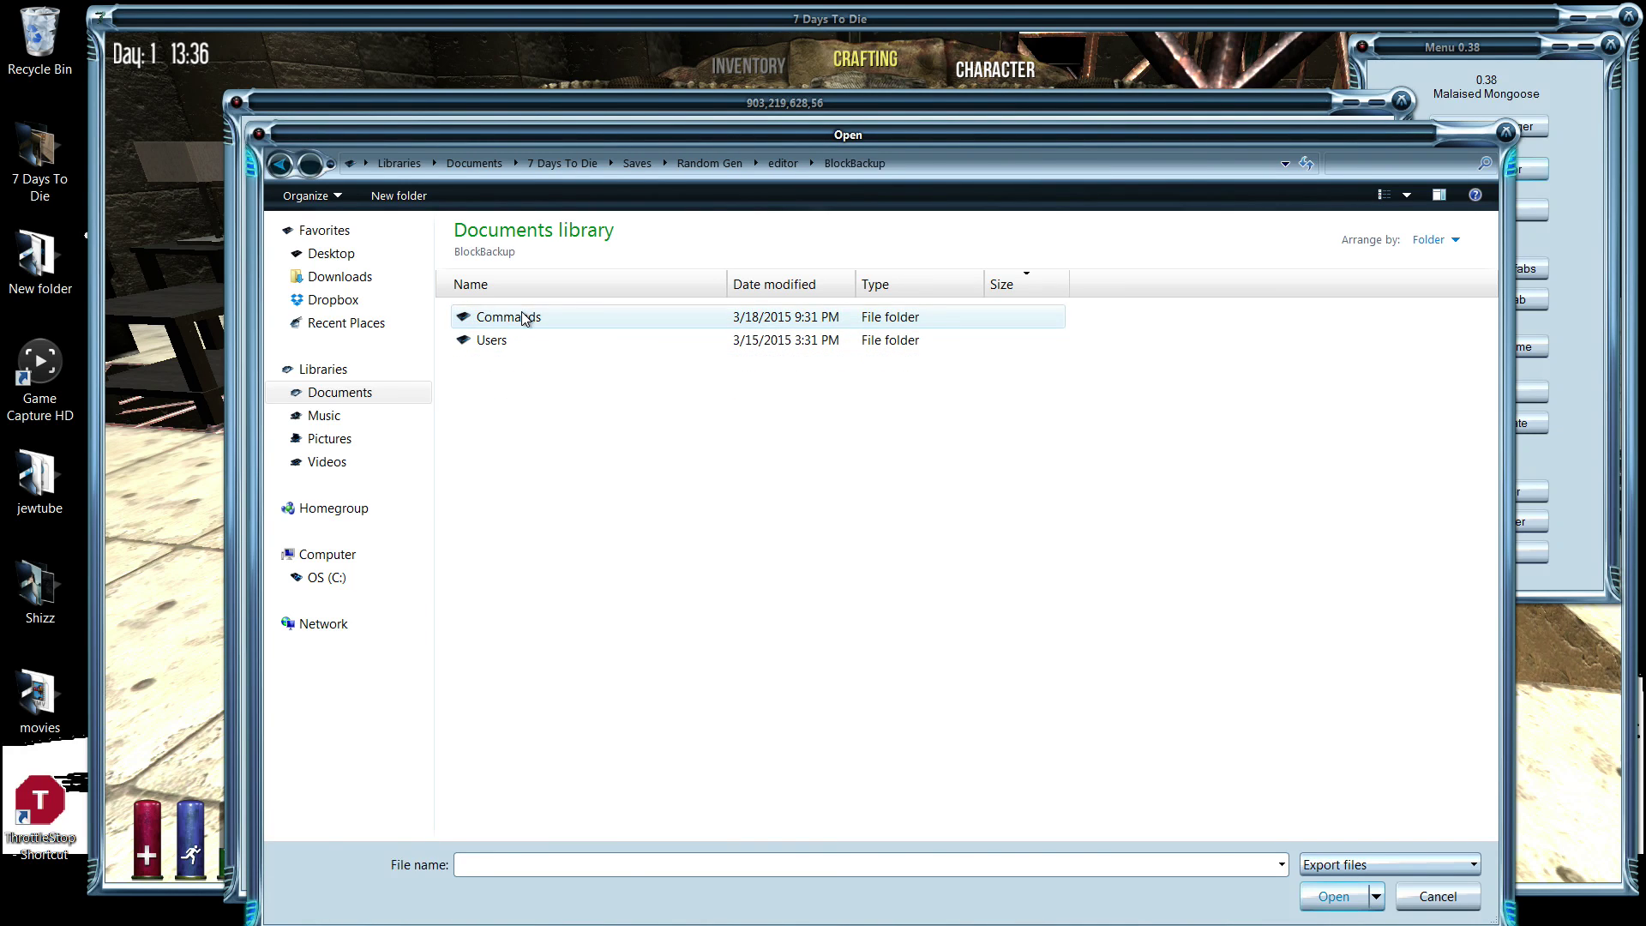
pyautogui.doubleClick(493, 341)
pyautogui.doubleClick(517, 317)
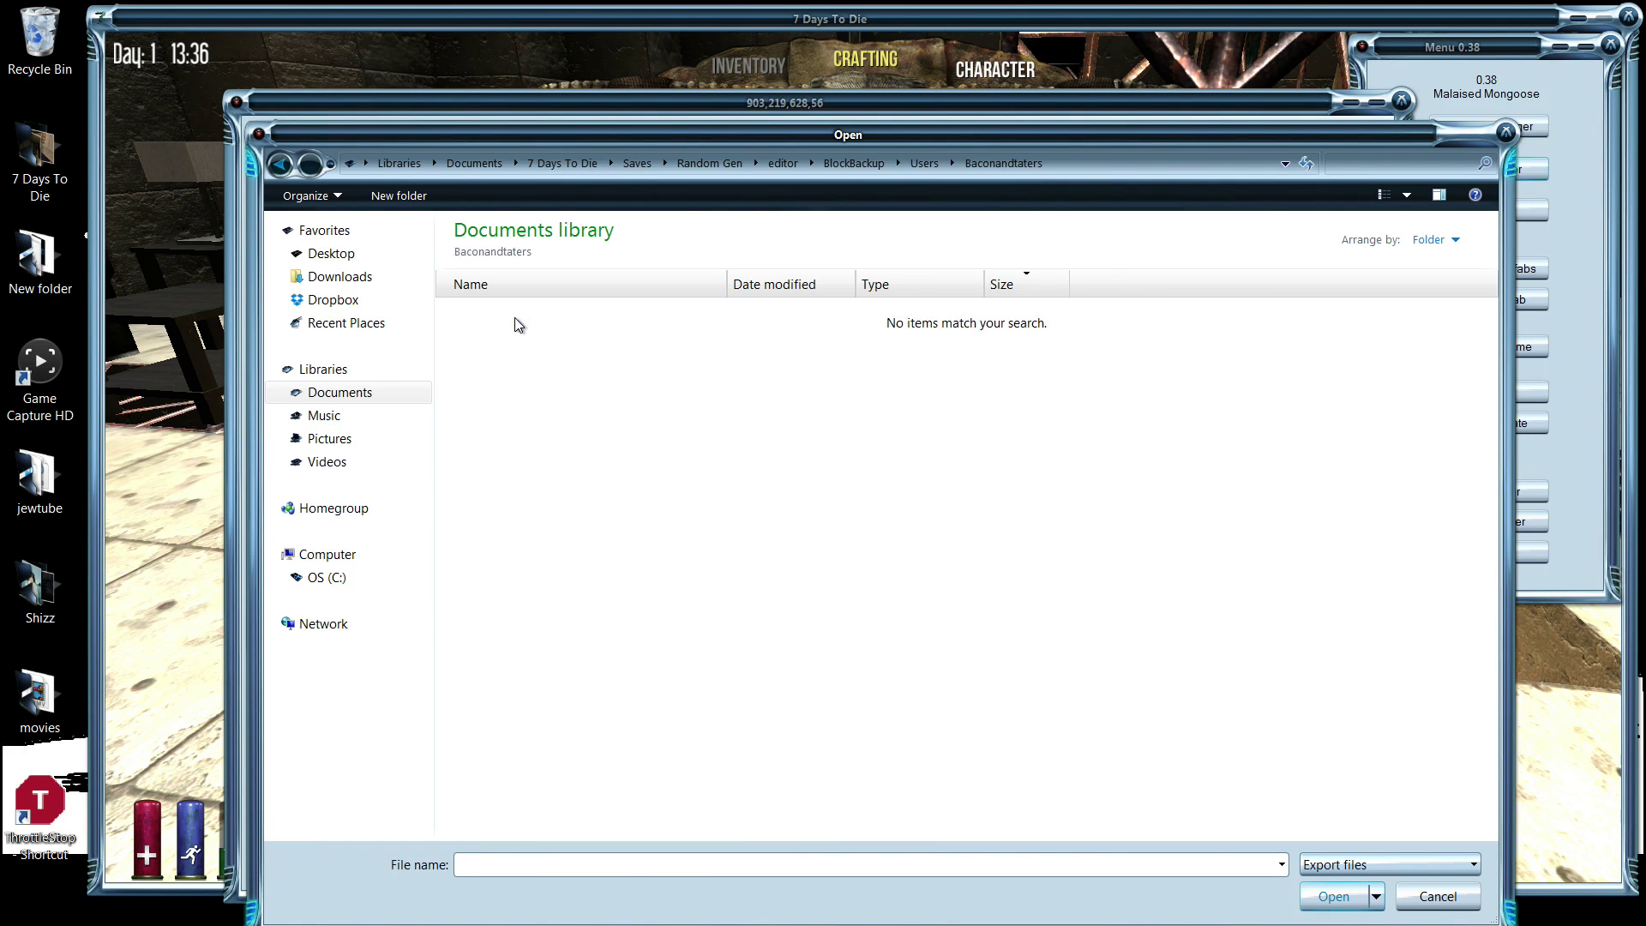
pyautogui.click(1438, 894)
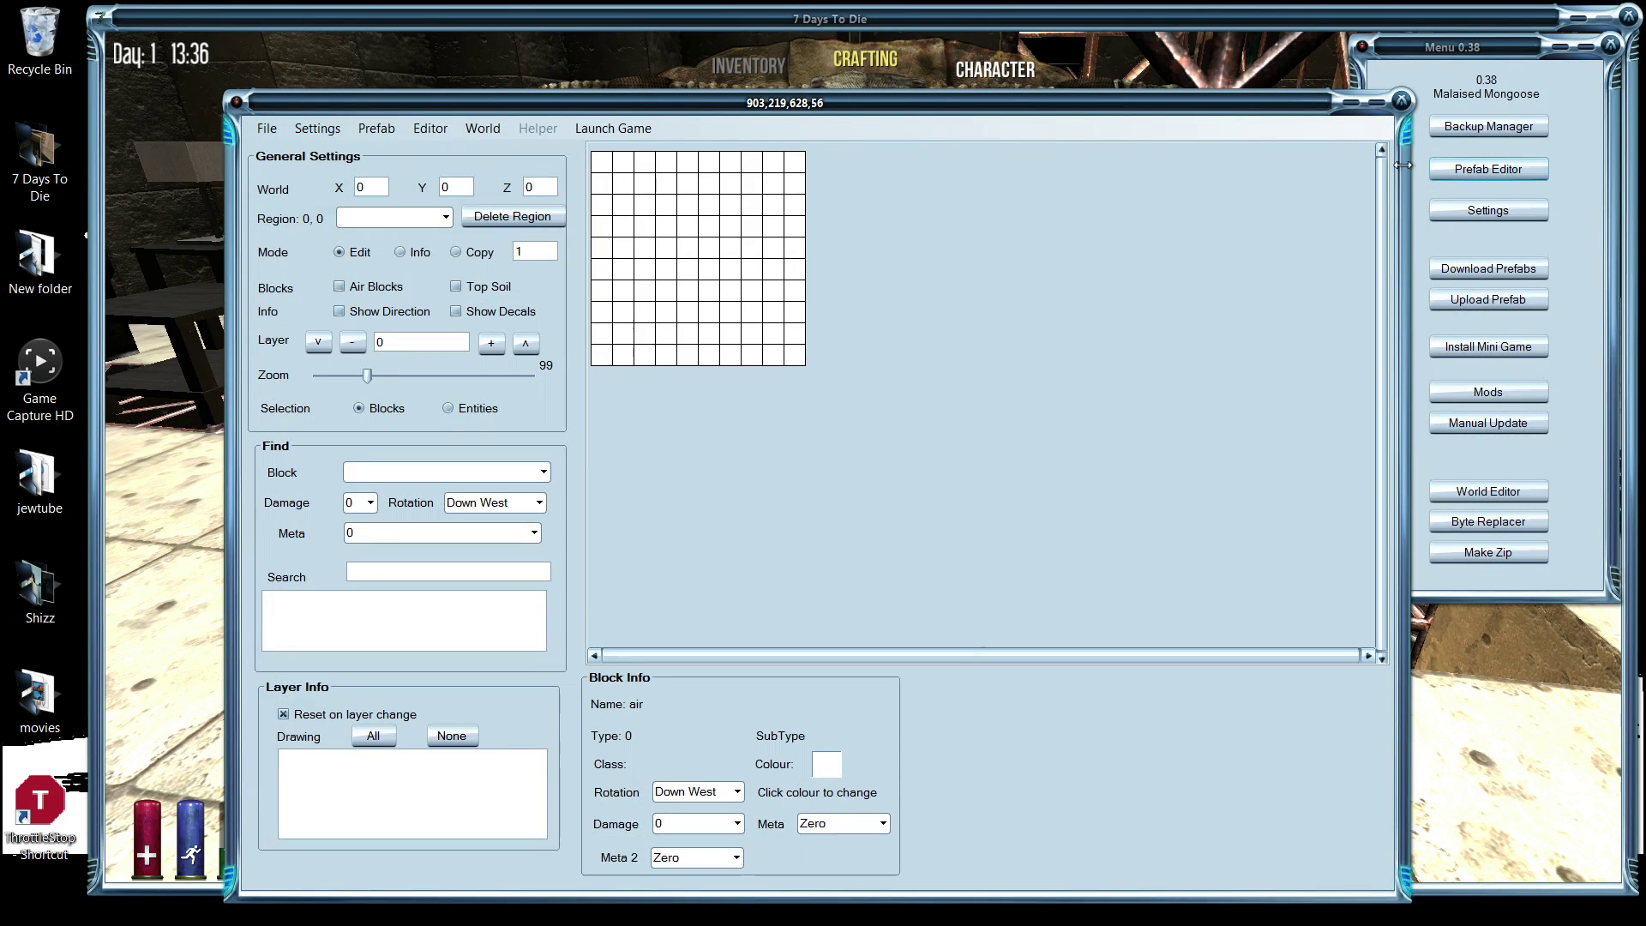
# Step: Close the Prefab Editor and the mod tool's menu, then quit the world to the main menu
pyautogui.click(1403, 106)
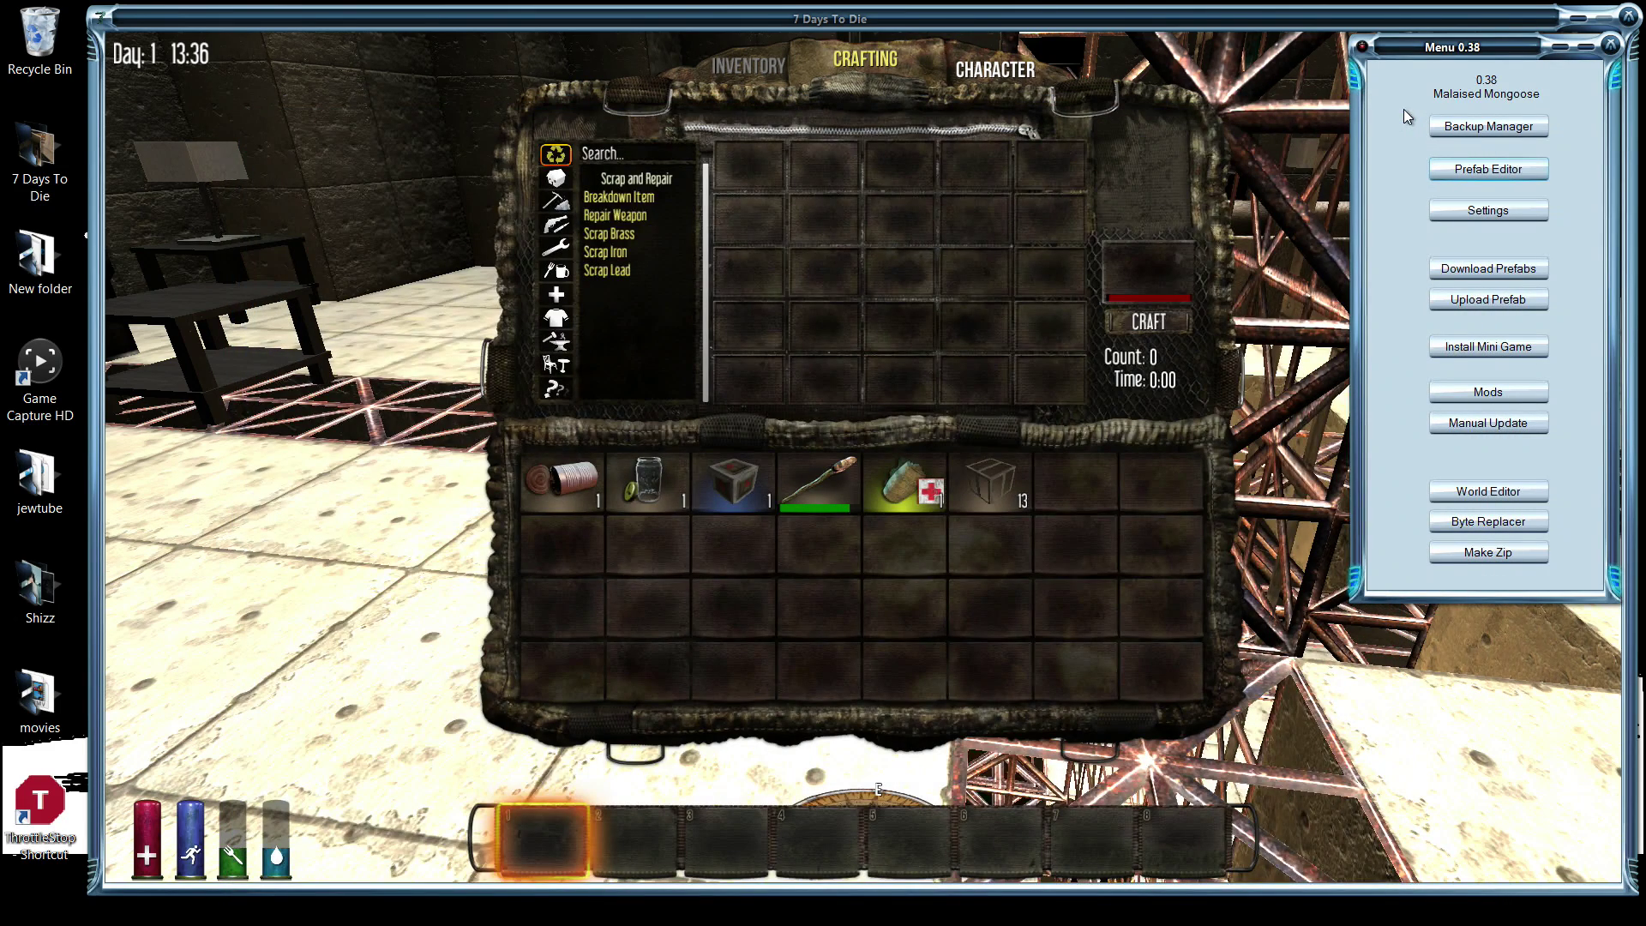
pyautogui.click(1567, 45)
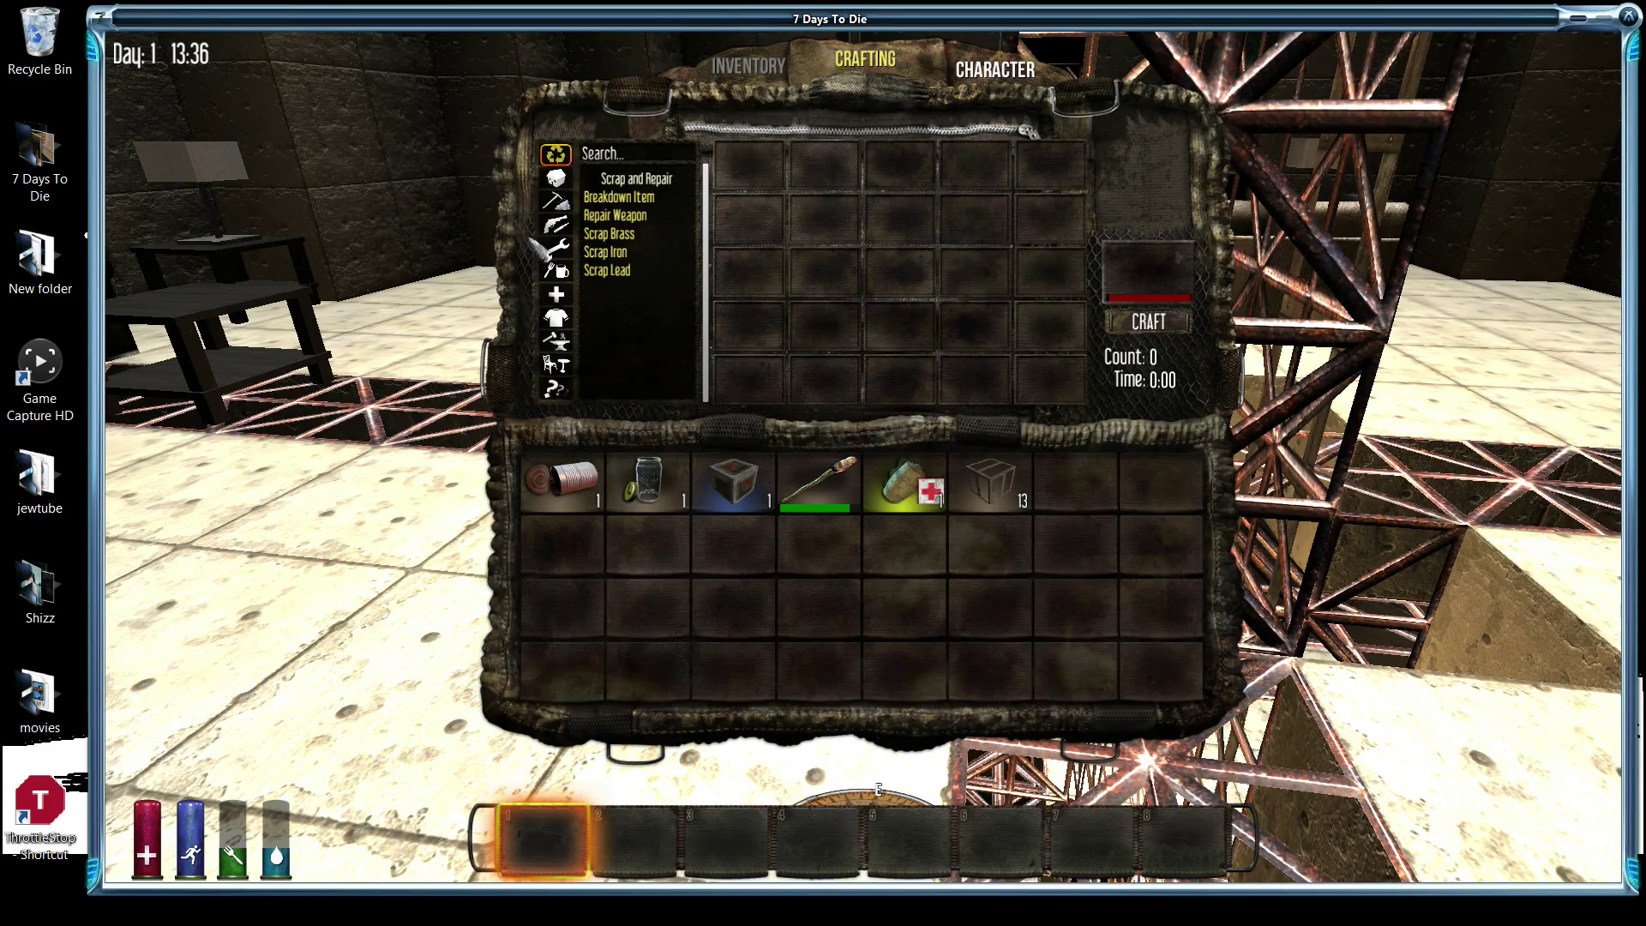
pyautogui.press('Escape')
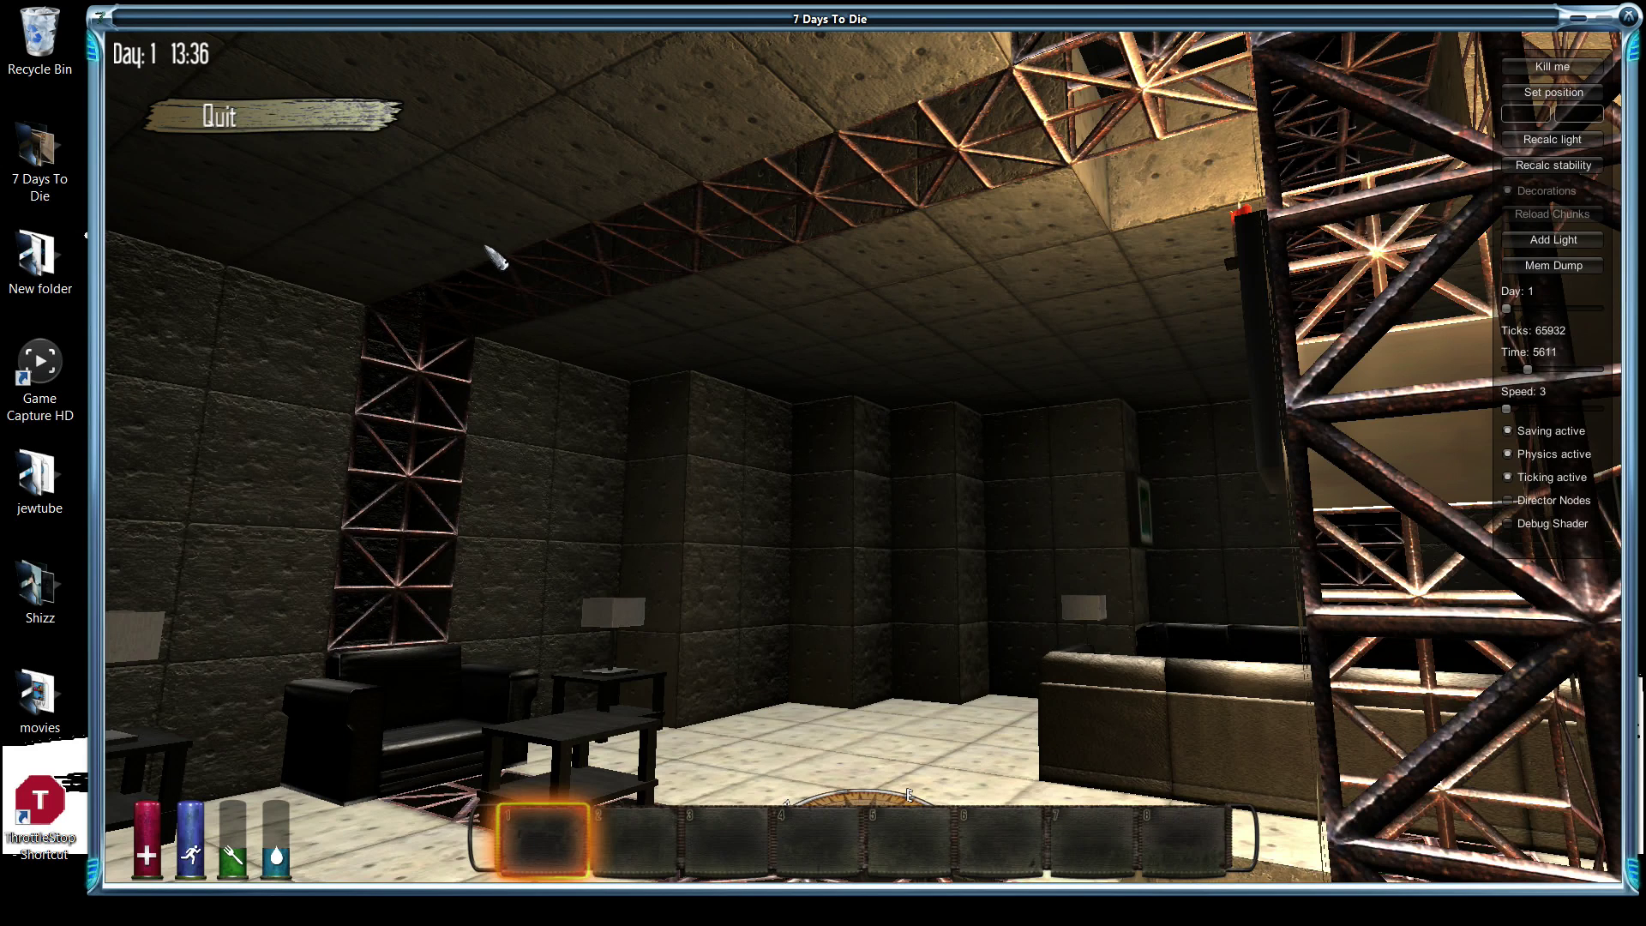
pyautogui.click(295, 116)
# Step: Load and start the ppoopp save from Continue Game
pyautogui.click(755, 342)
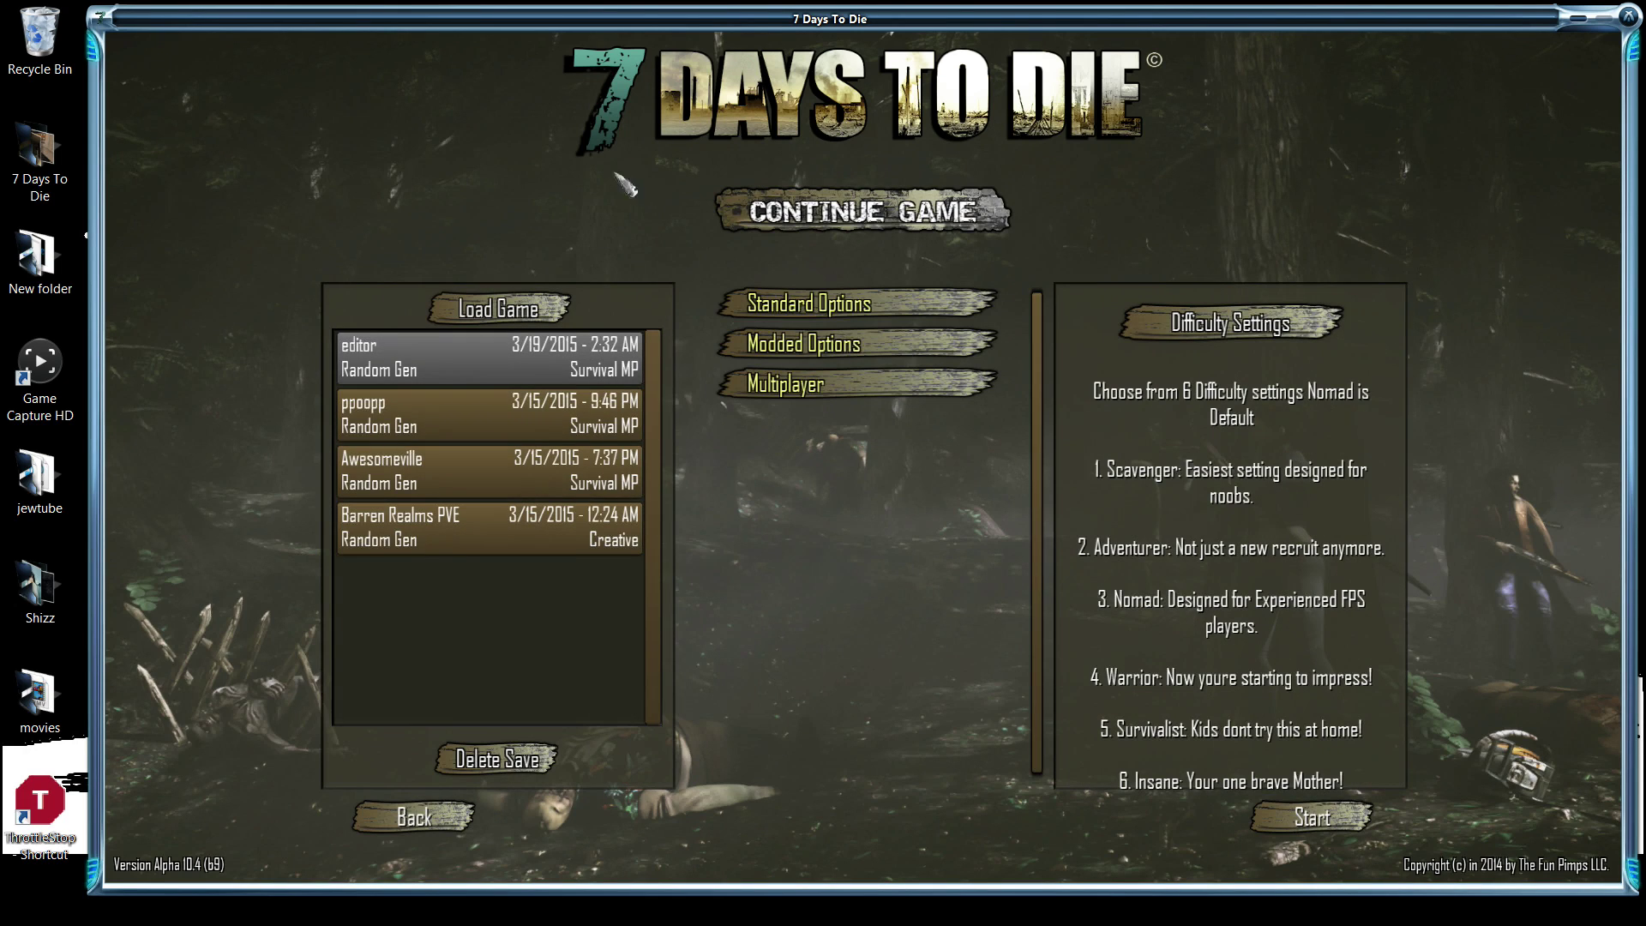
pyautogui.click(369, 428)
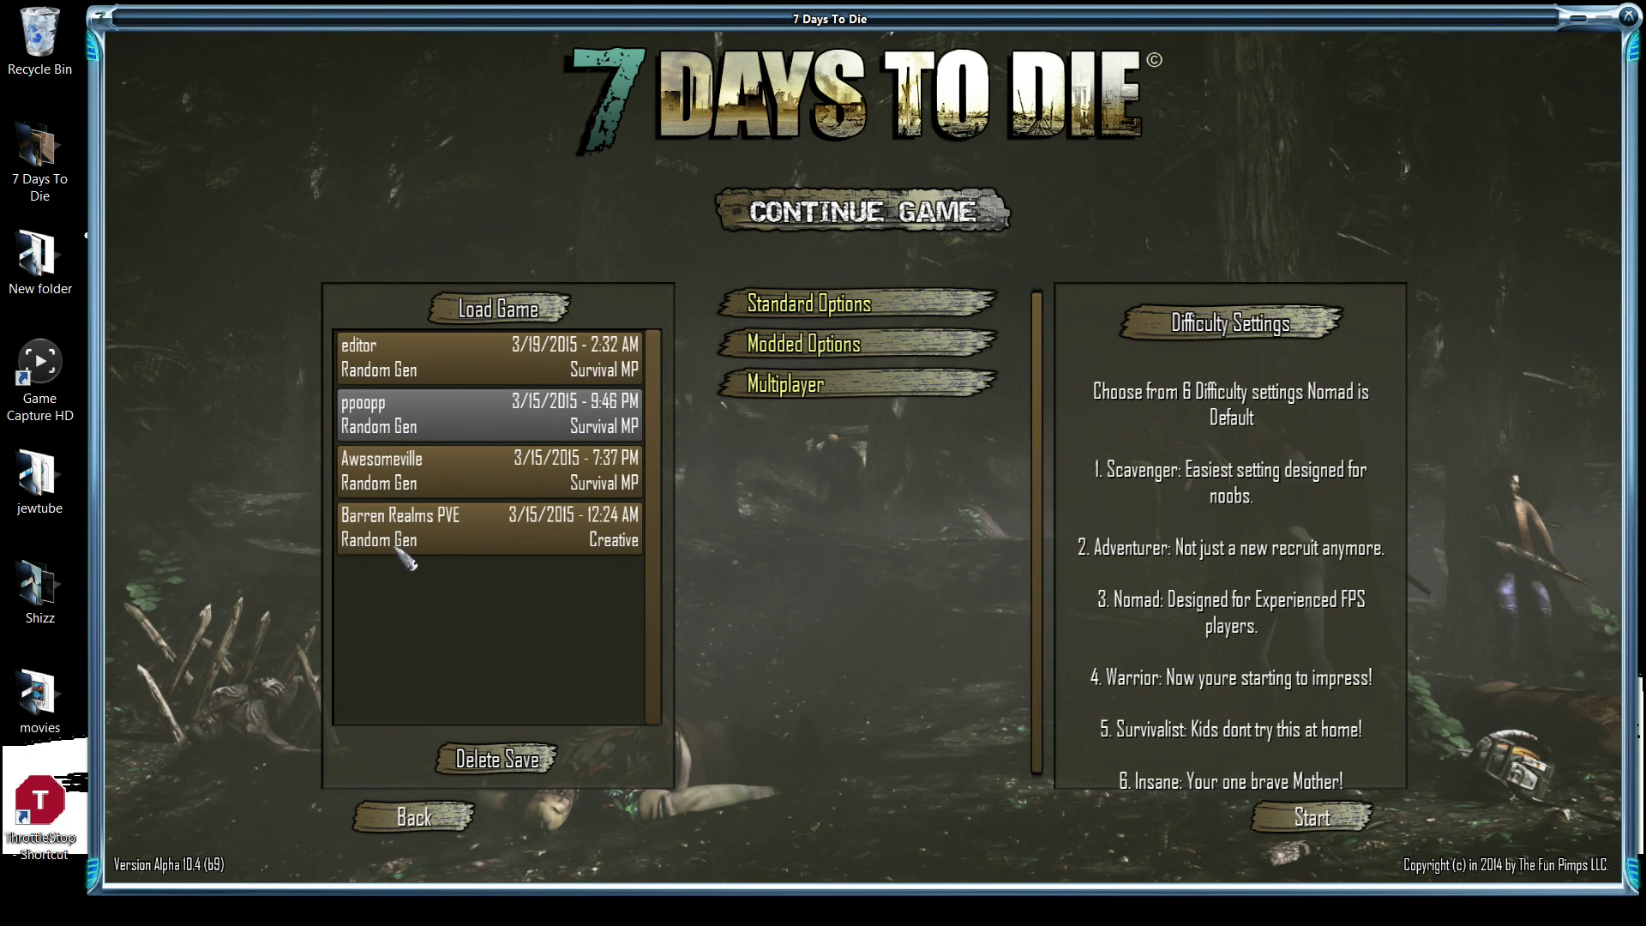
pyautogui.click(1334, 820)
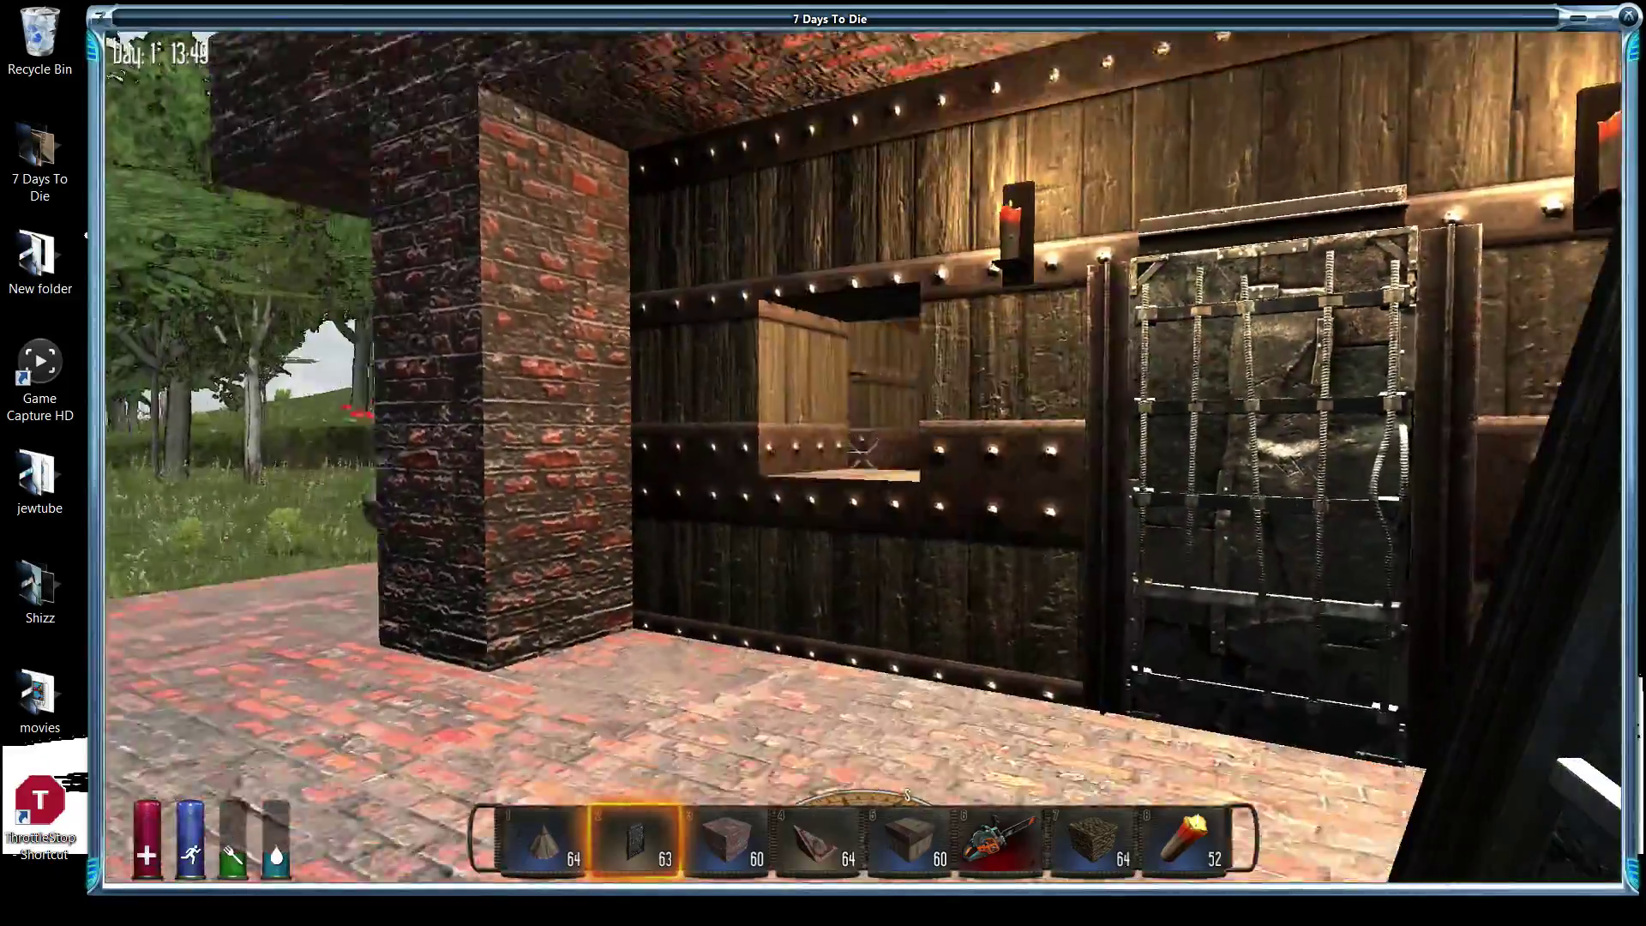
# Step: Walk to the brick building's gate, off and back onto its brick platform, then bring up the quit menu
pyautogui.press('1')
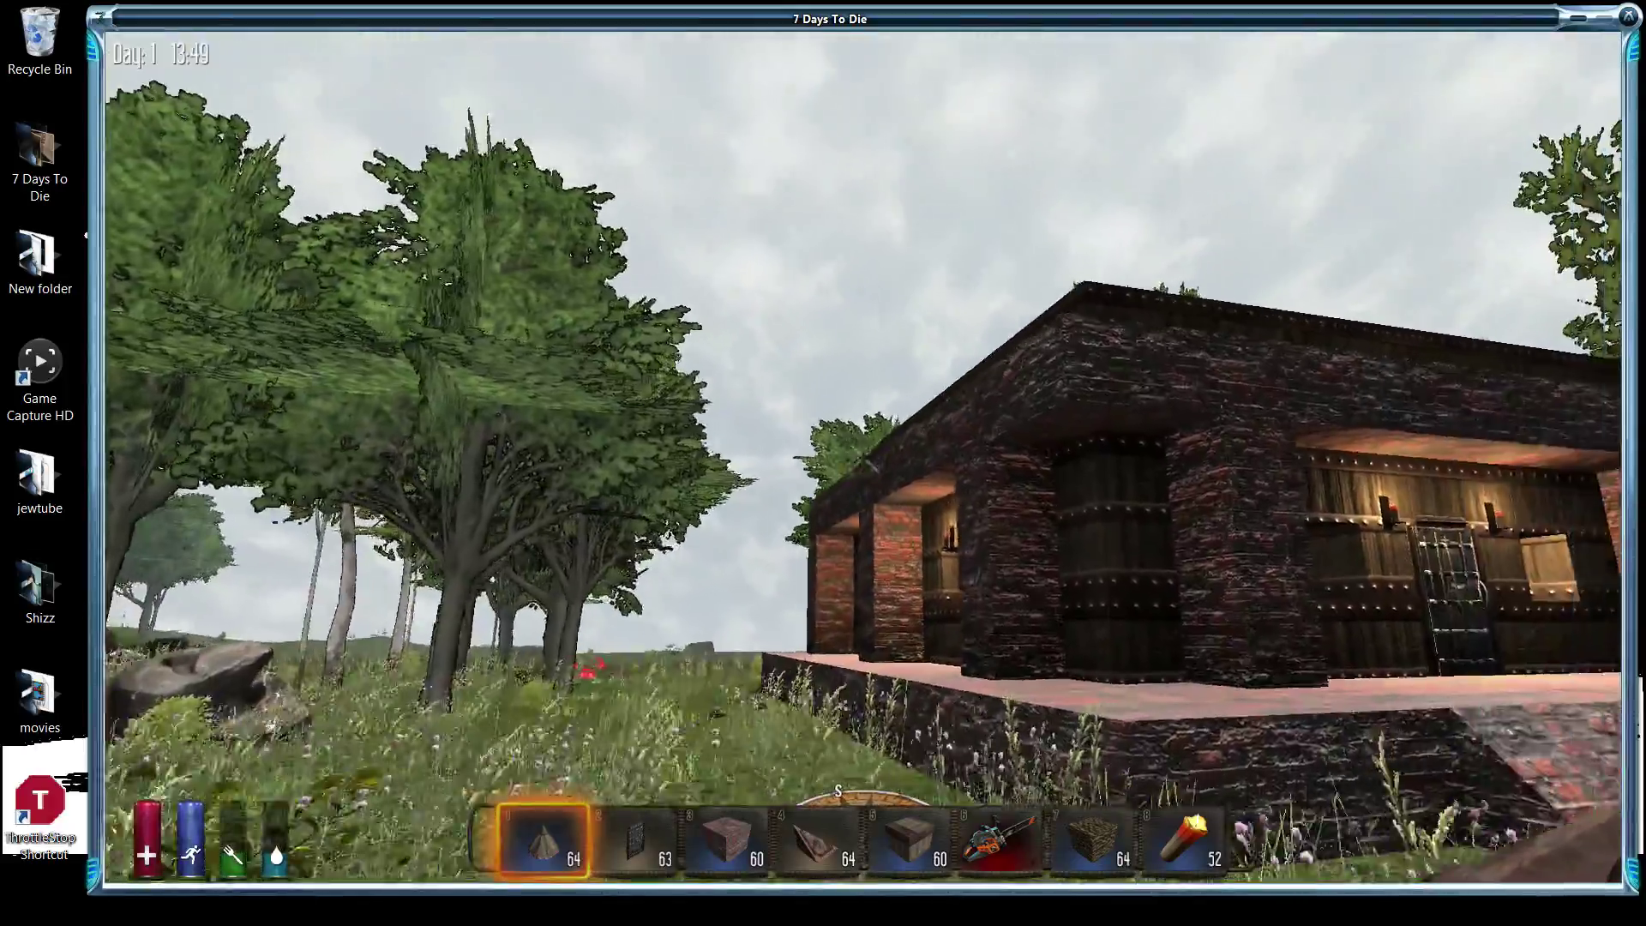
pyautogui.press('w')
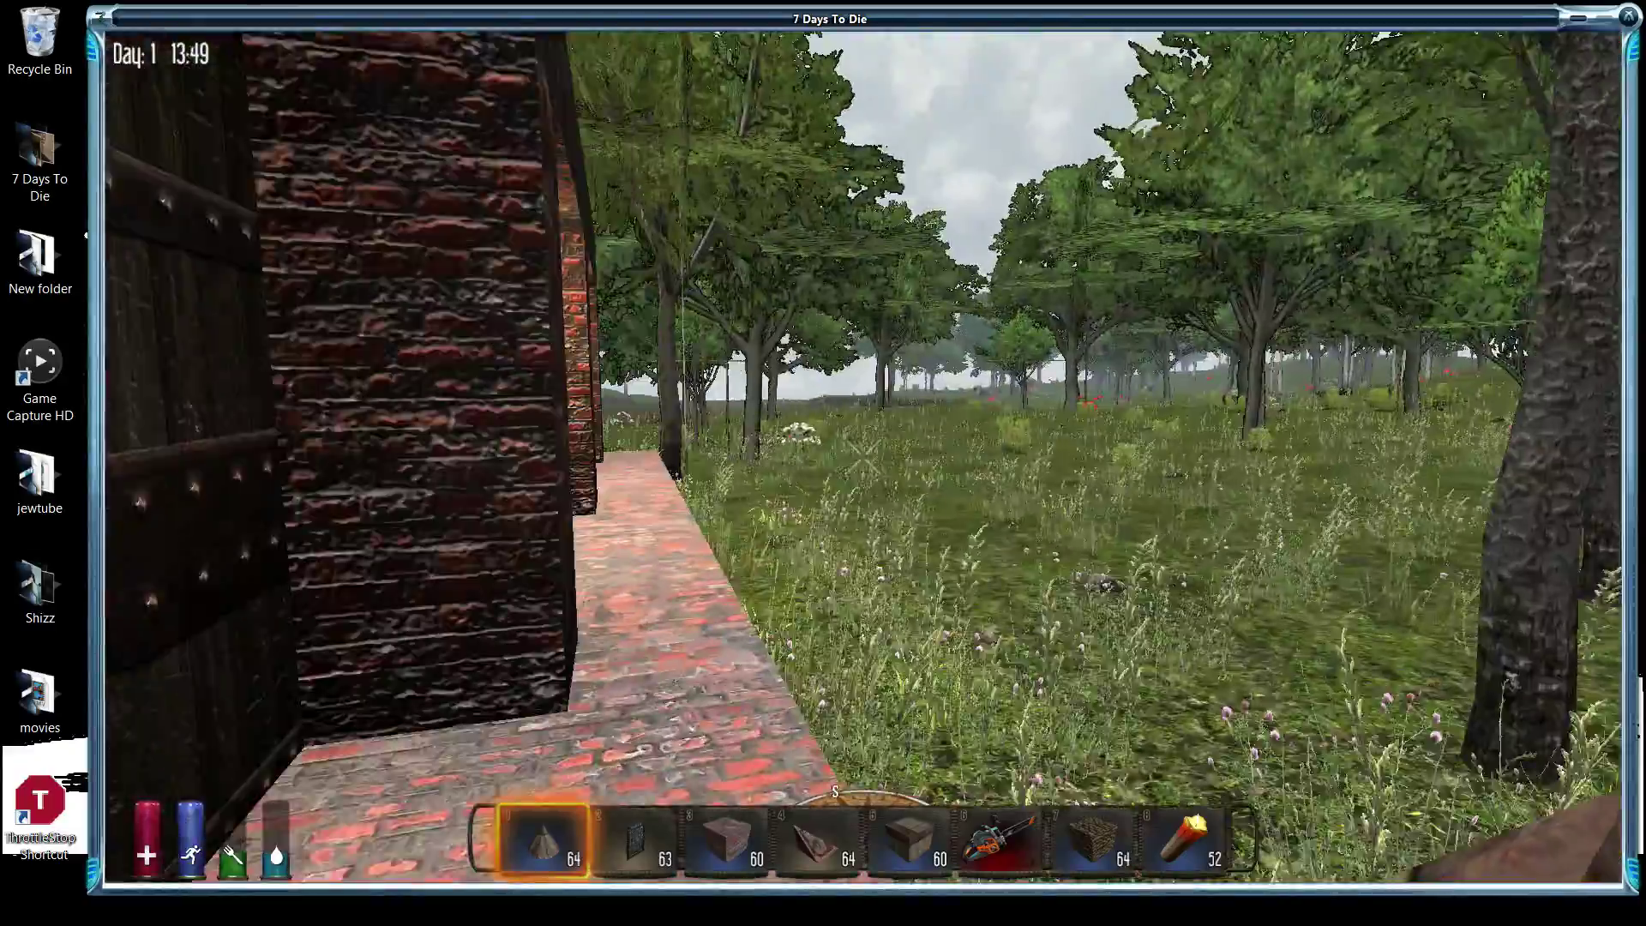
pyautogui.press('w')
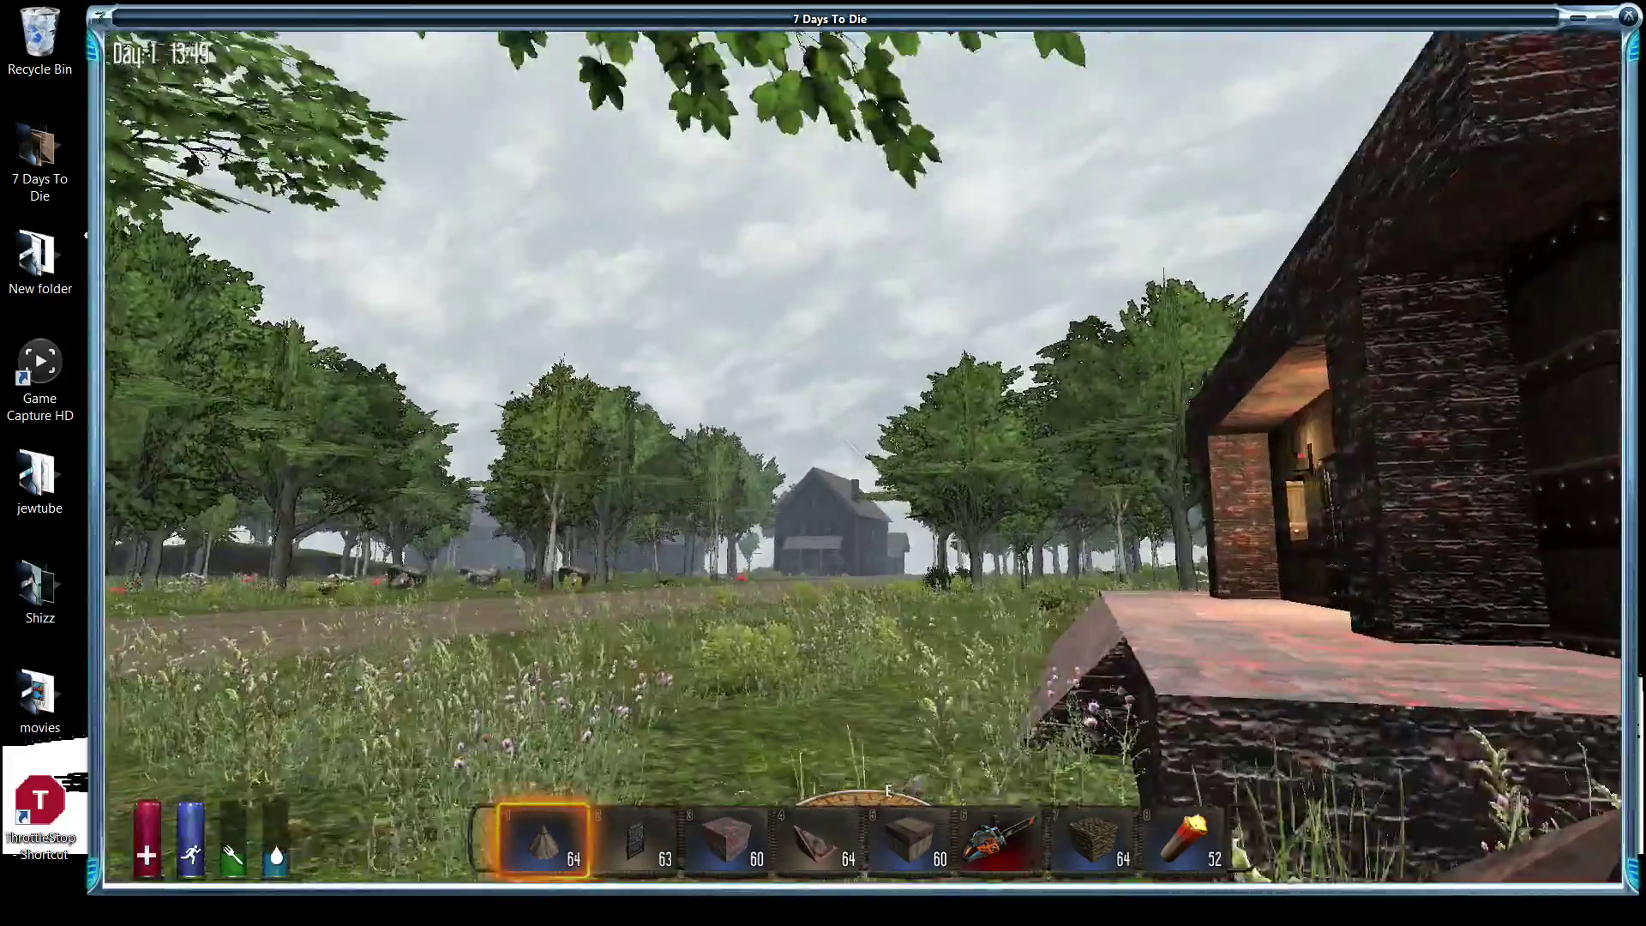
pyautogui.press('w')
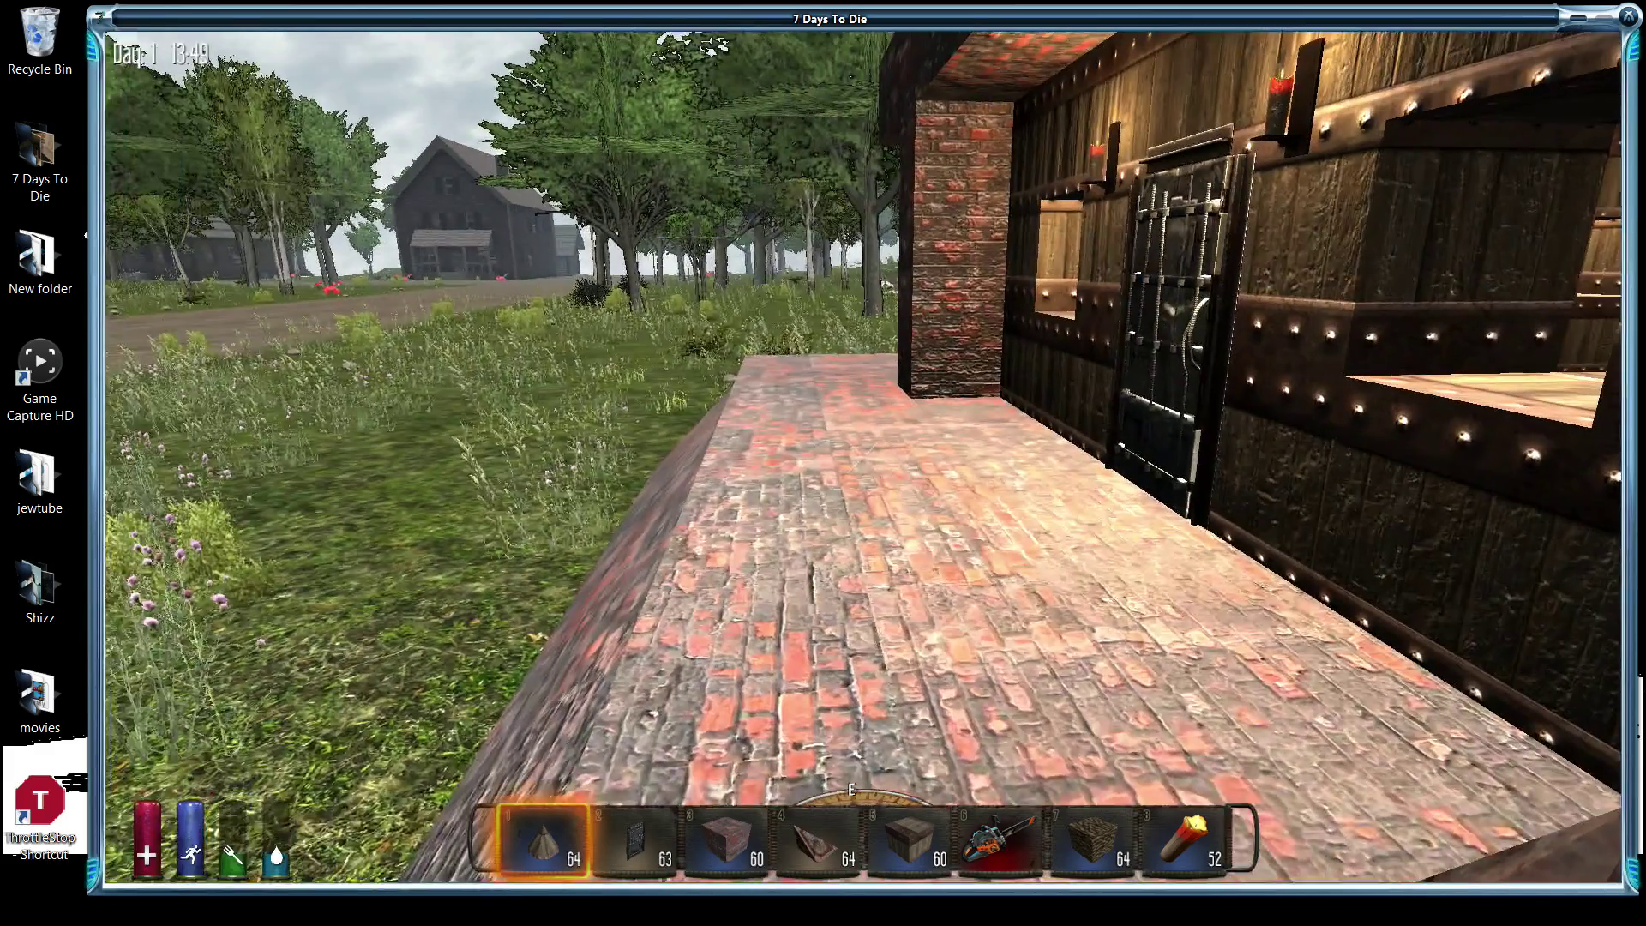
pyautogui.press('Escape')
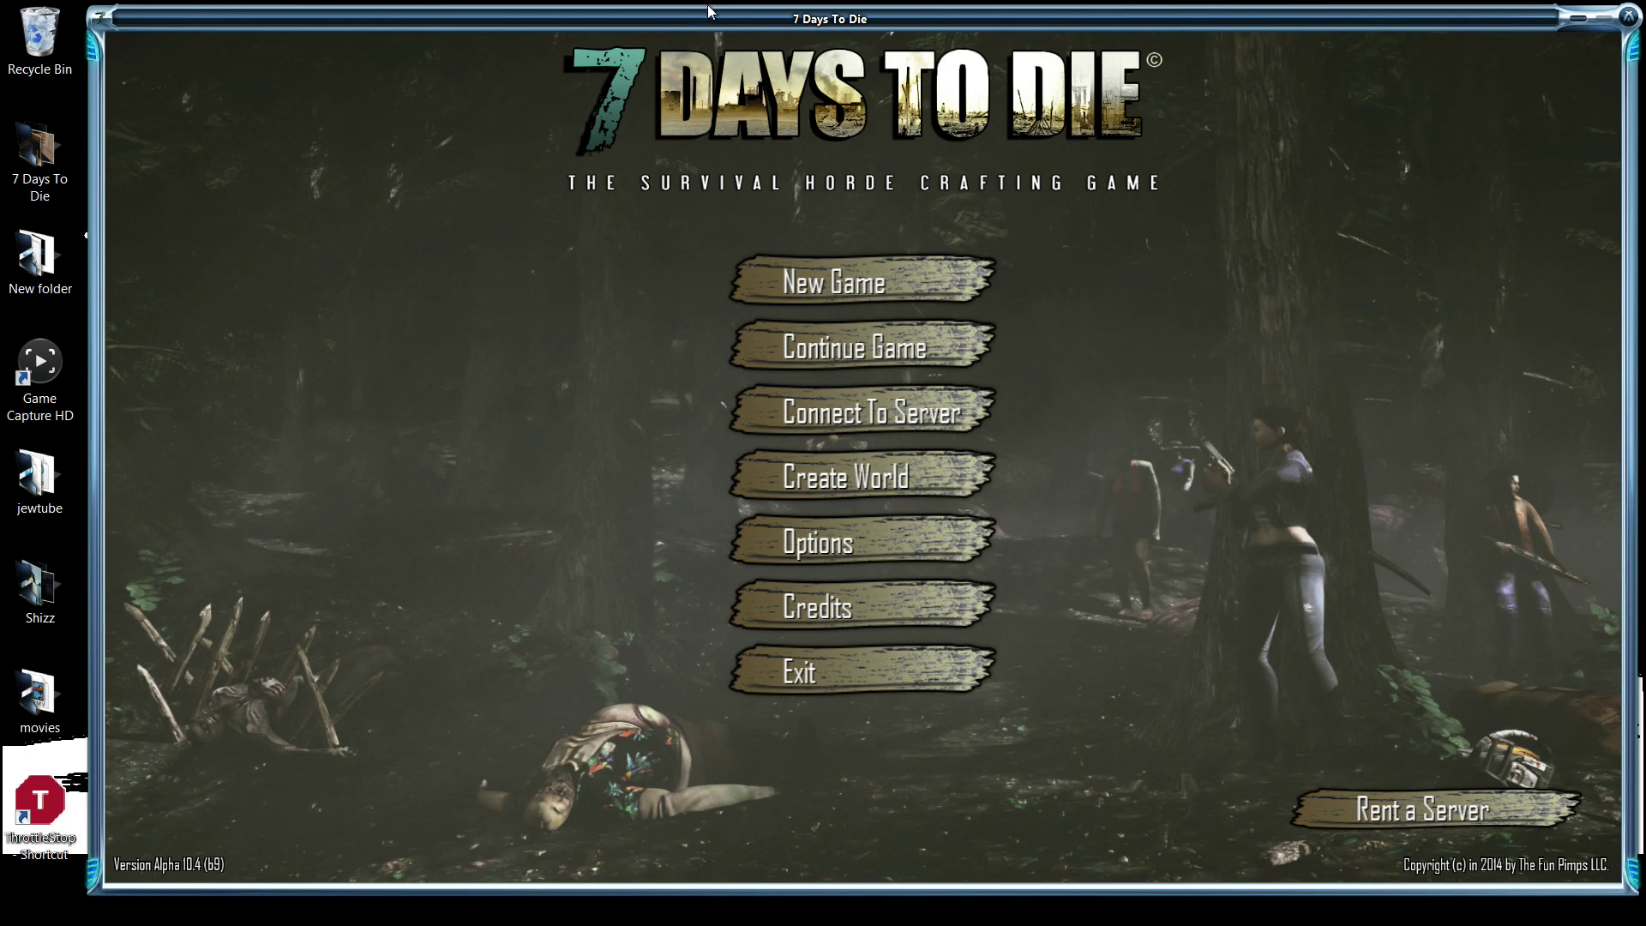
# Step: Minimize the 7 Days To Die window to reveal the desktop and the Malaised Mongoose 0.38 menu
pyautogui.click(1580, 21)
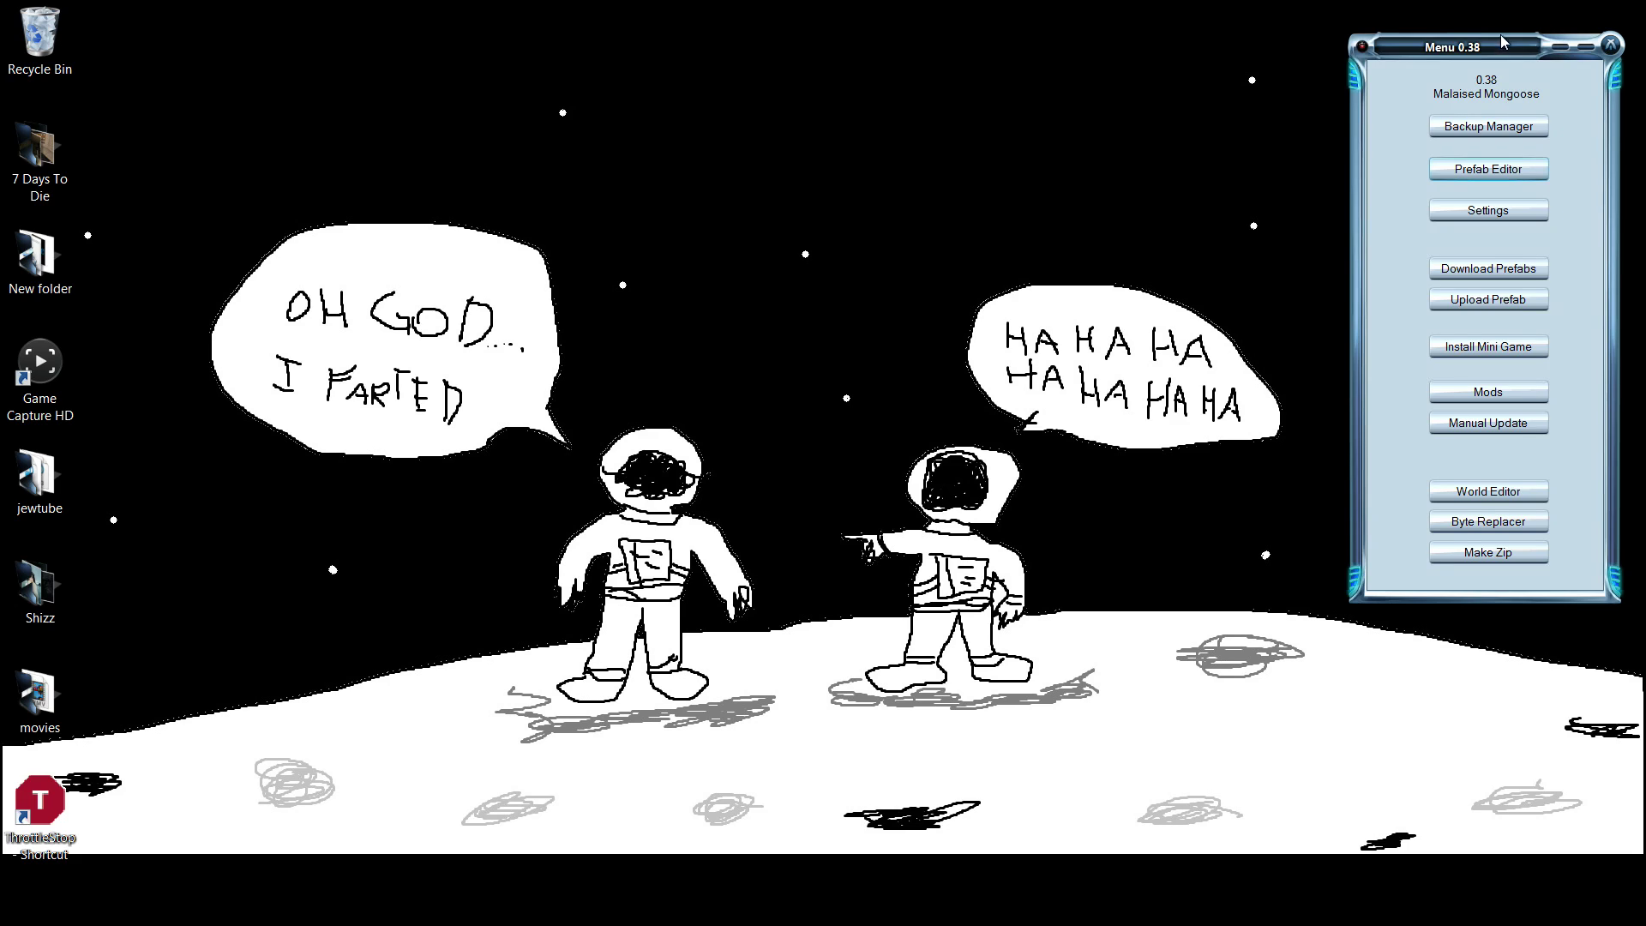